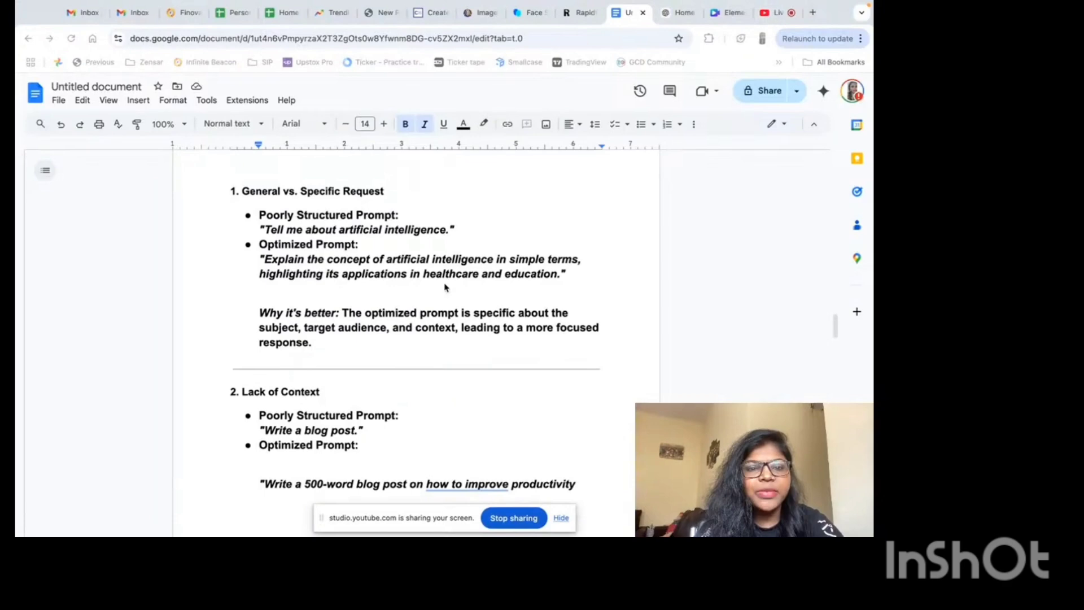
# - Examine the "General vs. Specific Request" heading and the wording of its poorly structured prompt about artificial intelligence
pyautogui.scroll(-1, 444, 287)
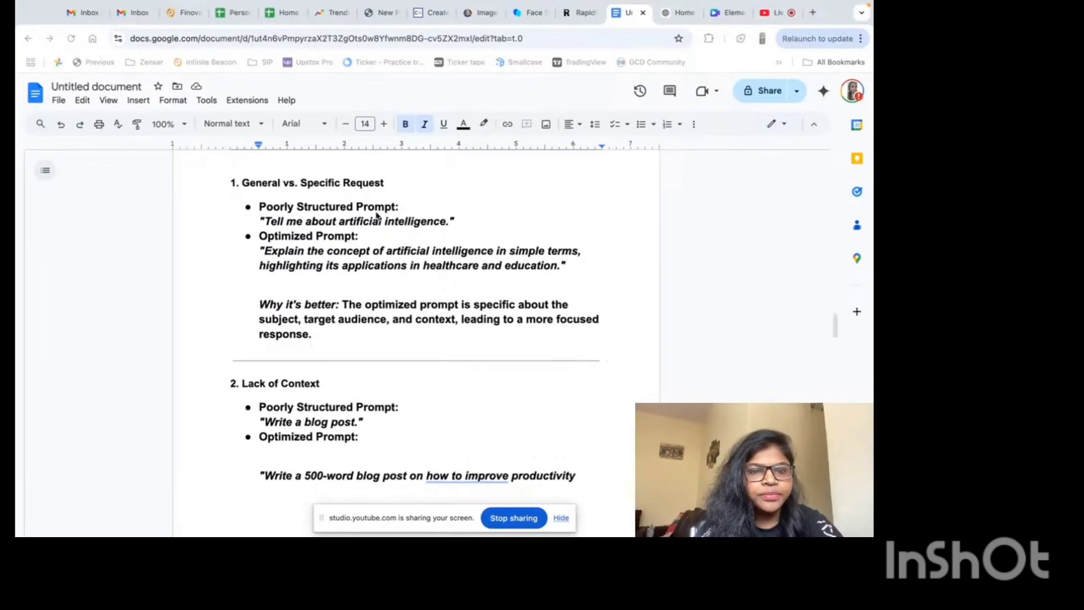
pyautogui.click(237, 183)
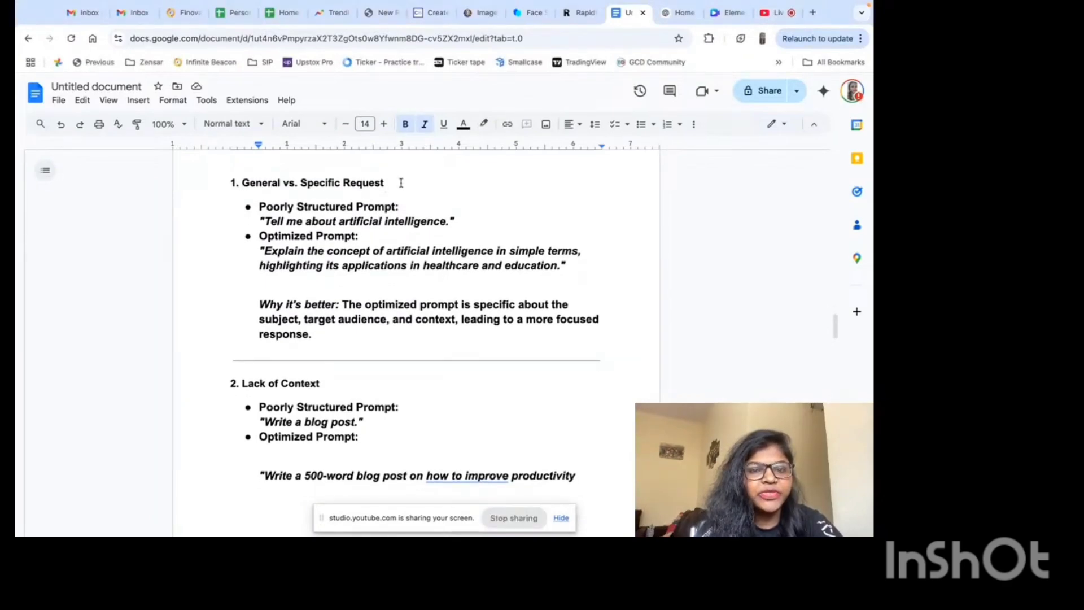
pyautogui.moveTo(389, 182); pyautogui.dragTo(216, 182)
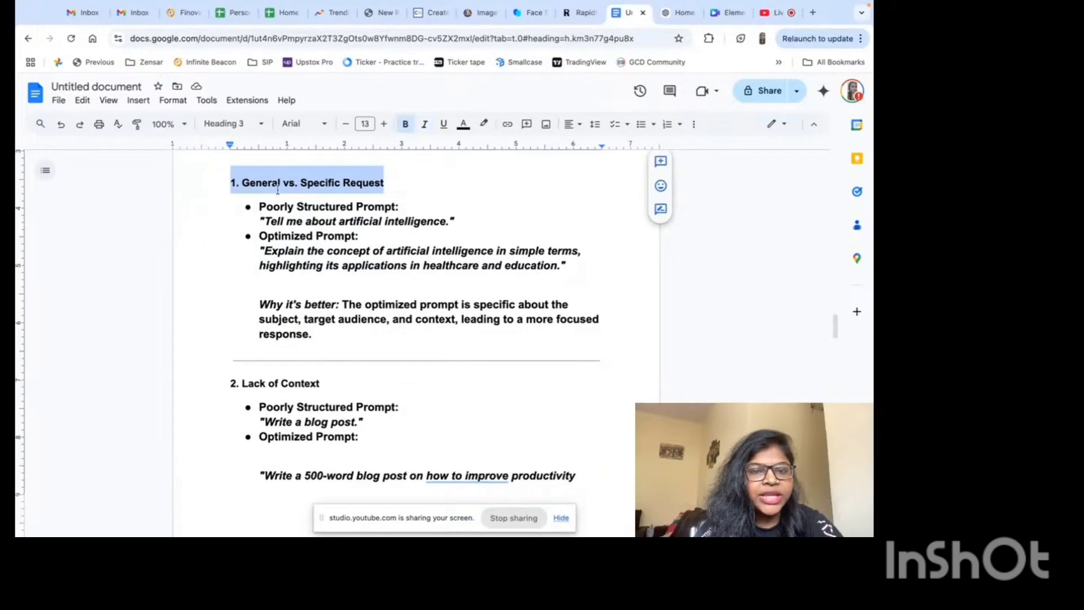
pyautogui.click(407, 200)
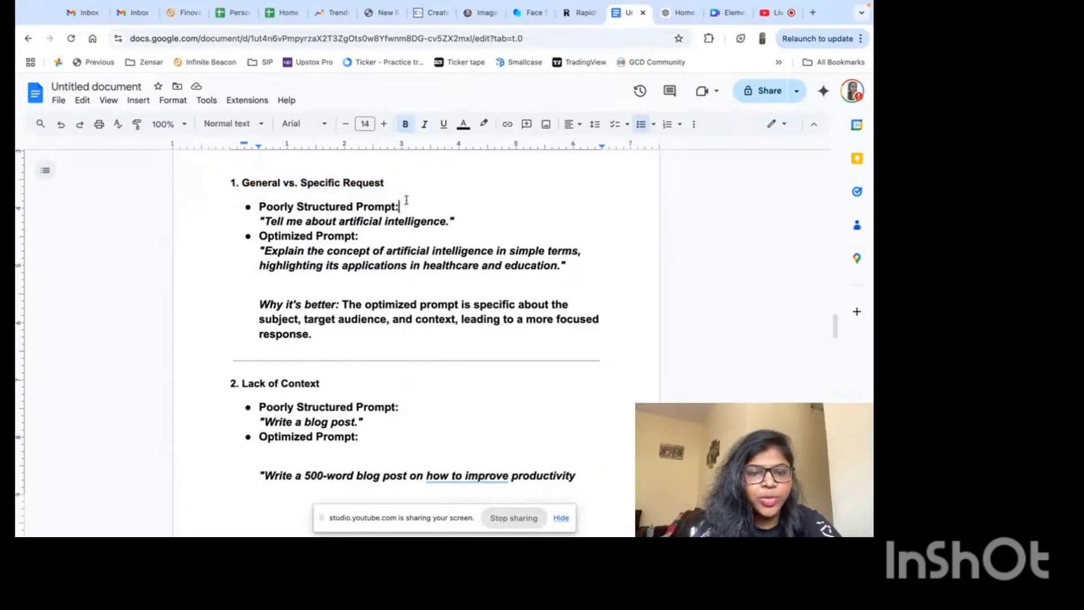
pyautogui.moveTo(455, 221); pyautogui.dragTo(261, 221)
pyautogui.click(282, 221)
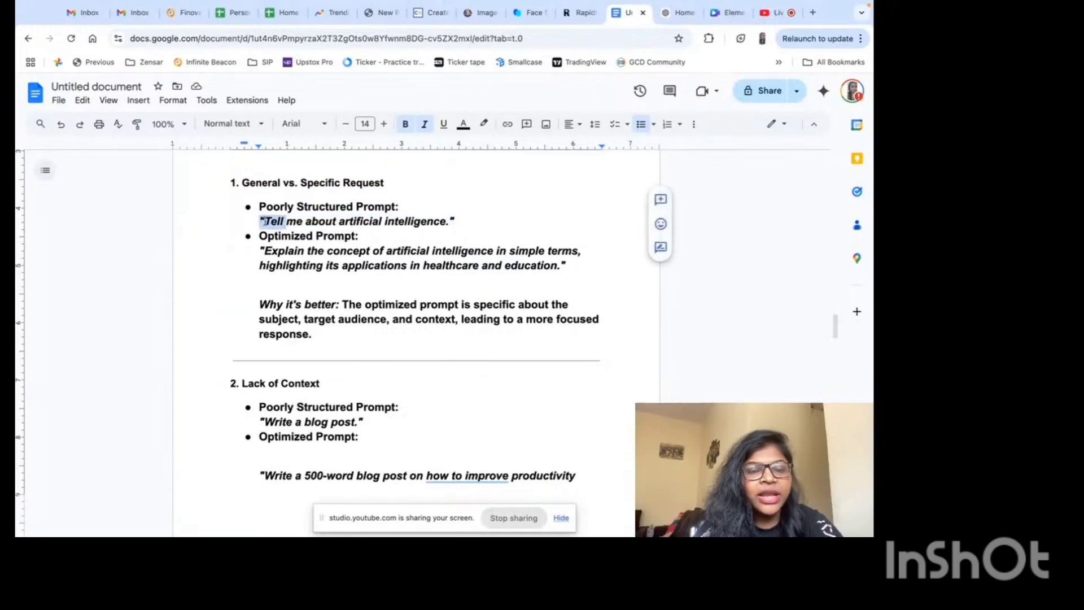
pyautogui.click(426, 222)
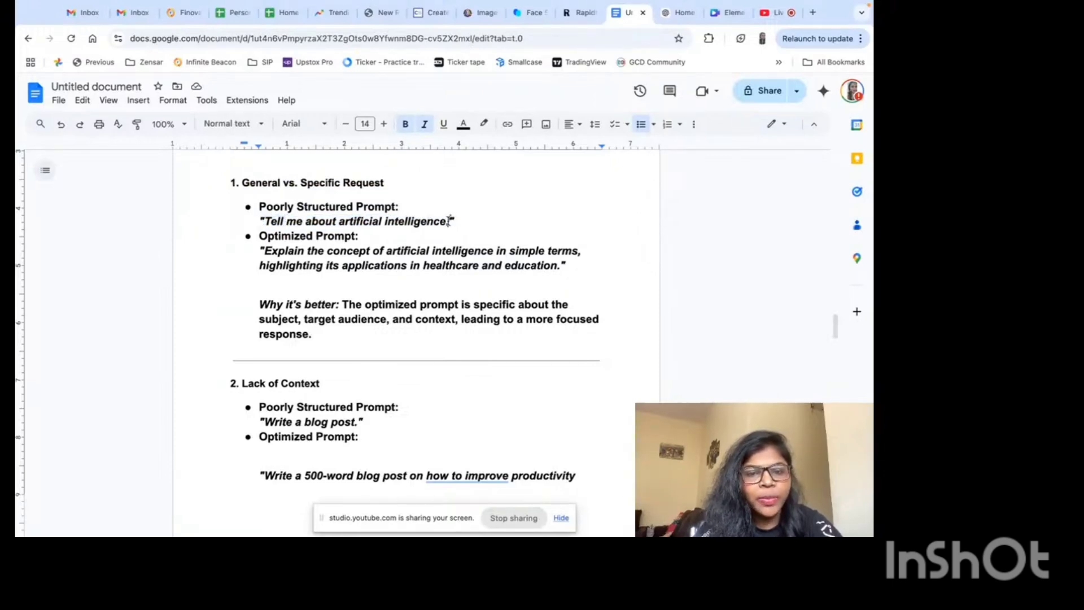
pyautogui.moveTo(449, 222); pyautogui.dragTo(338, 221)
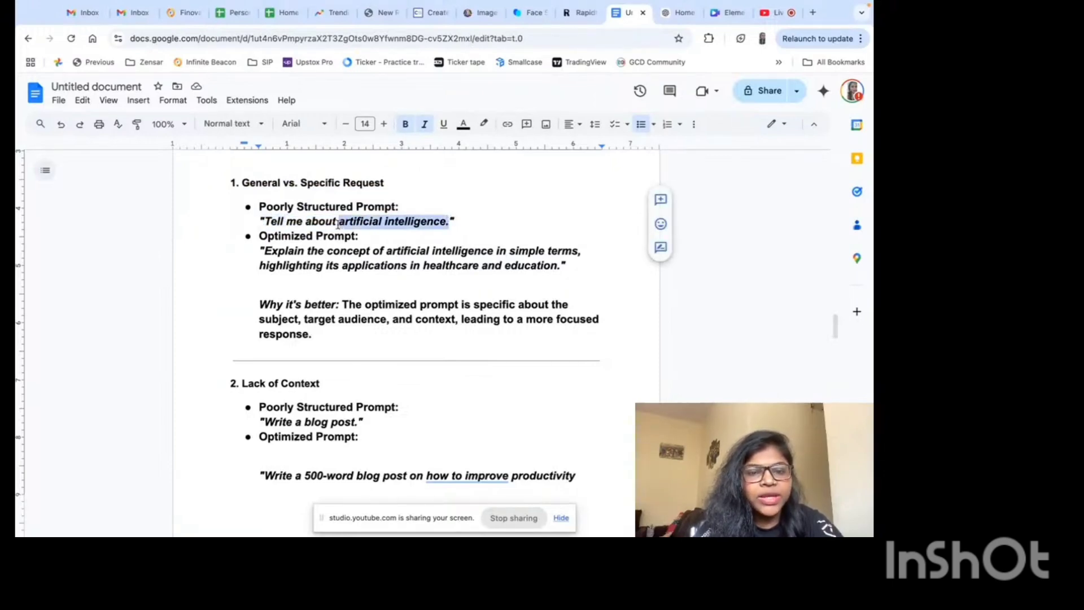
pyautogui.click(471, 222)
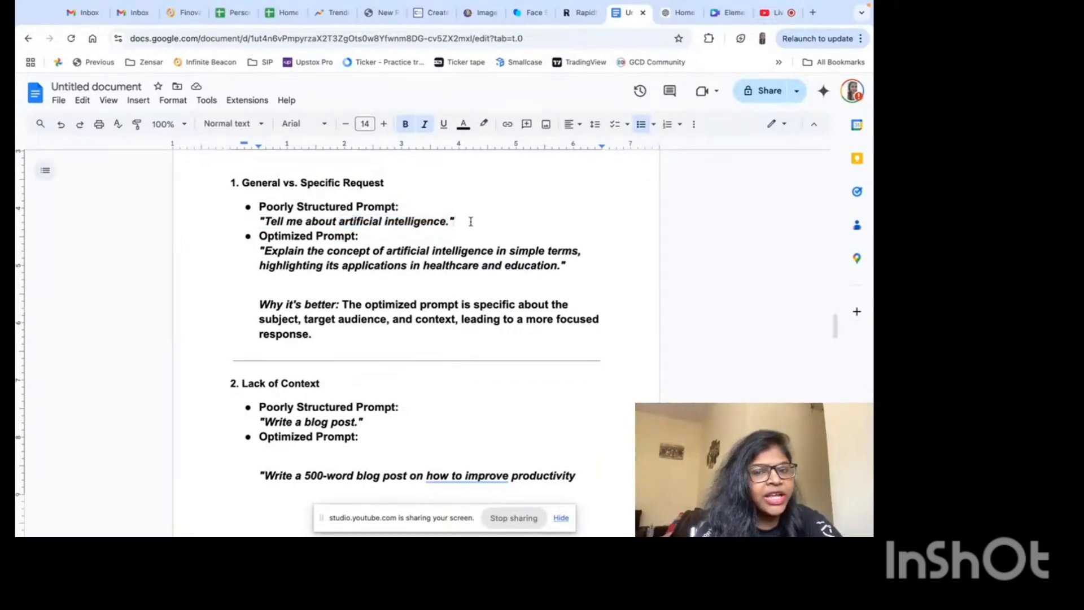
pyautogui.moveTo(470, 222); pyautogui.dragTo(255, 223)
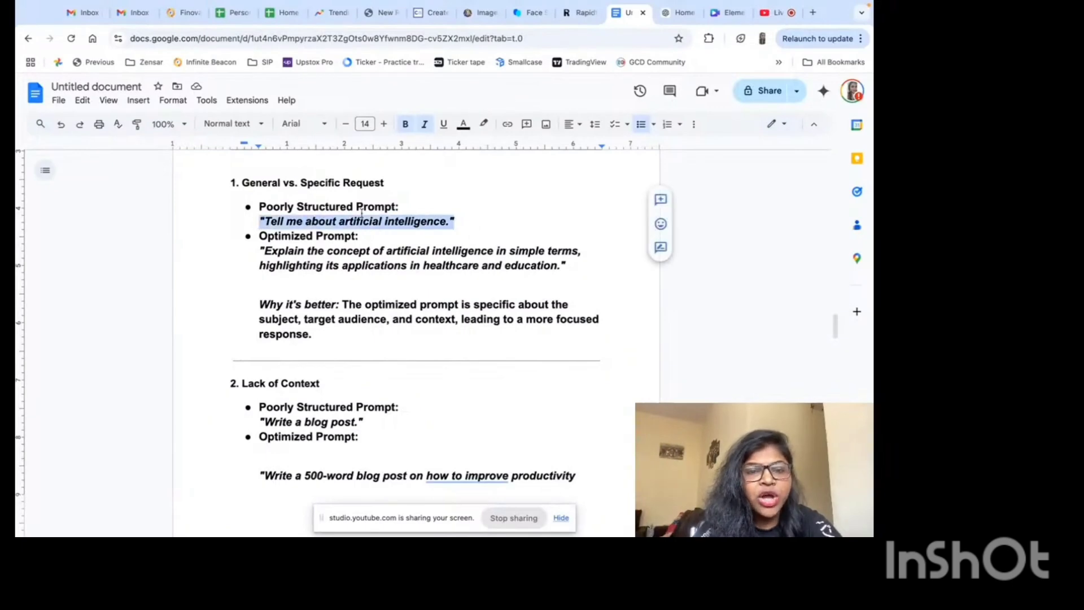
# - Examine the optimized prompt in section 1 phrase by phrase, along with its "Why it's better" explanation
pyautogui.click(345, 246)
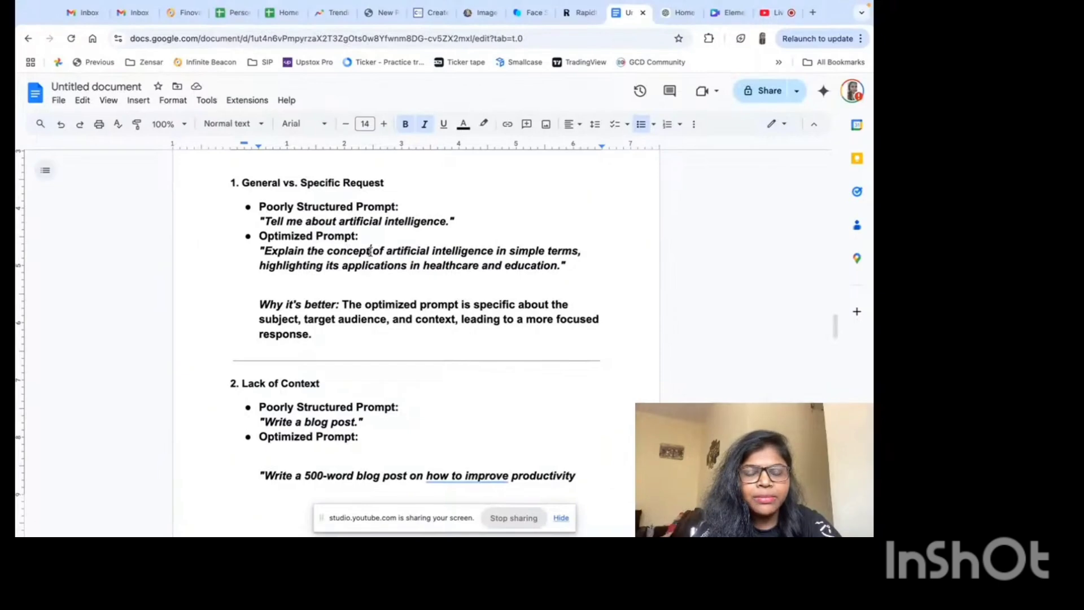
pyautogui.moveTo(371, 251); pyautogui.dragTo(267, 254)
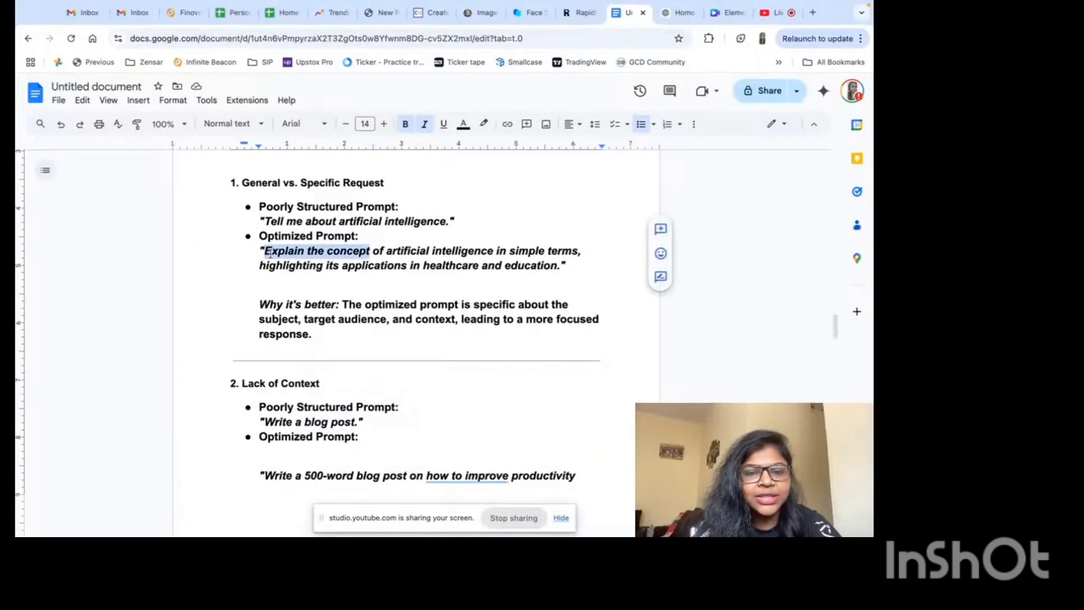
pyautogui.moveTo(493, 252); pyautogui.dragTo(384, 252)
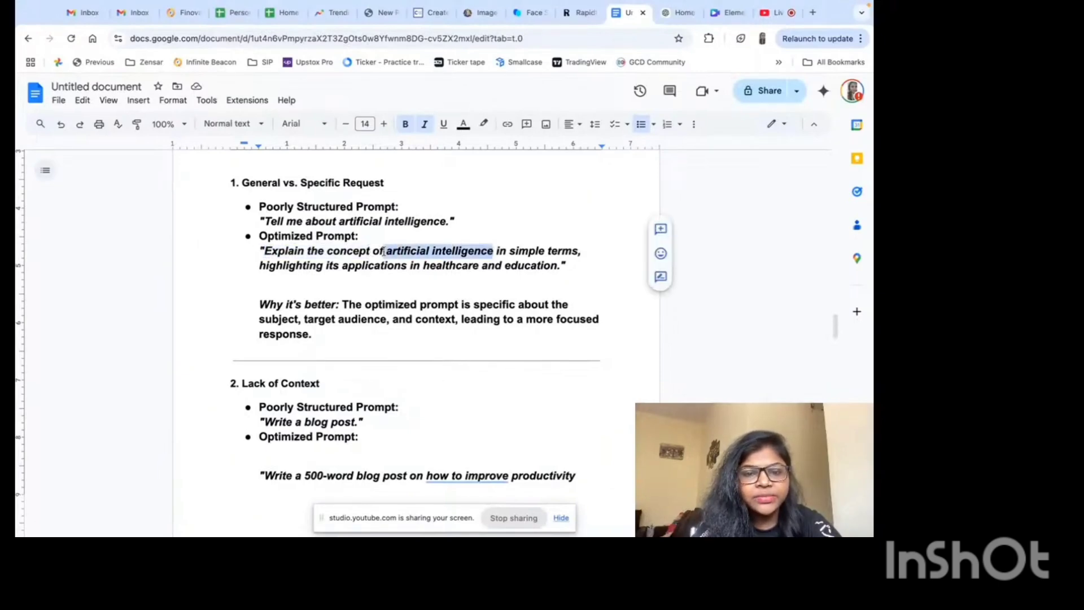
pyautogui.click(579, 250)
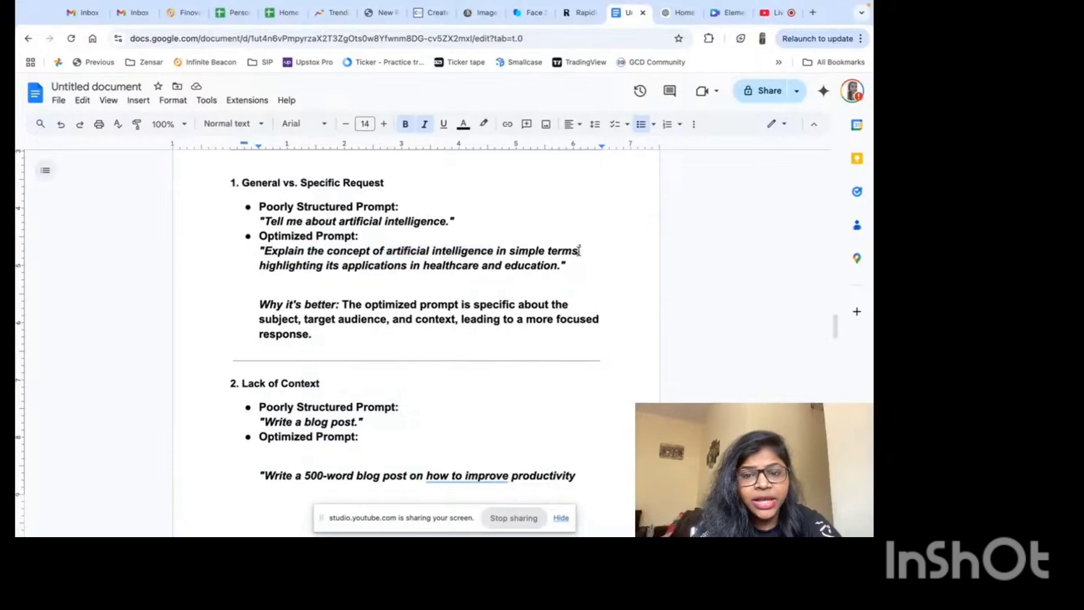
pyautogui.moveTo(579, 250); pyautogui.dragTo(510, 253)
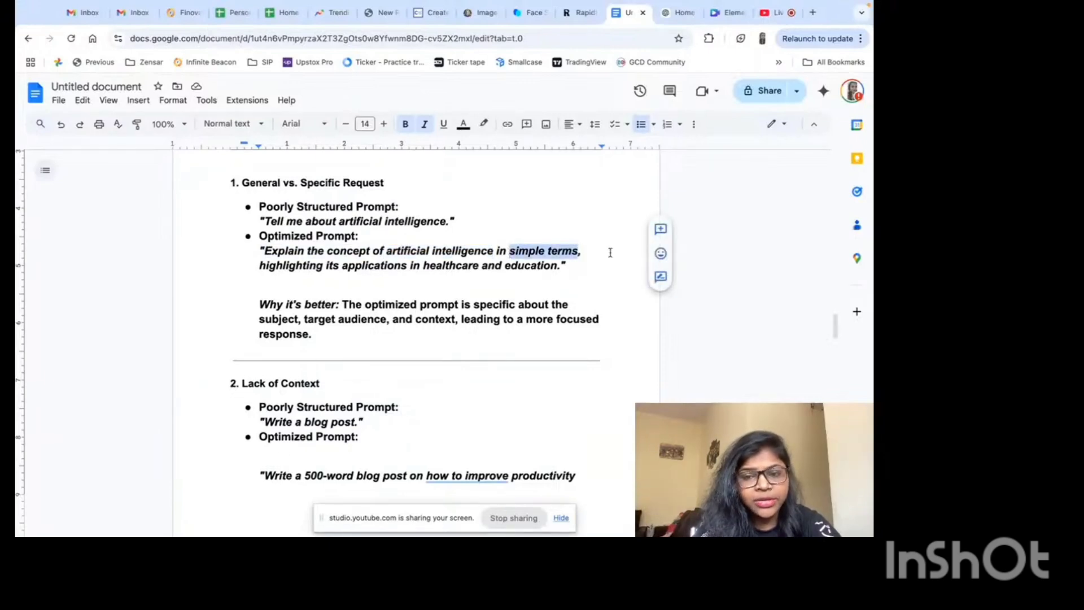
pyautogui.click(584, 250)
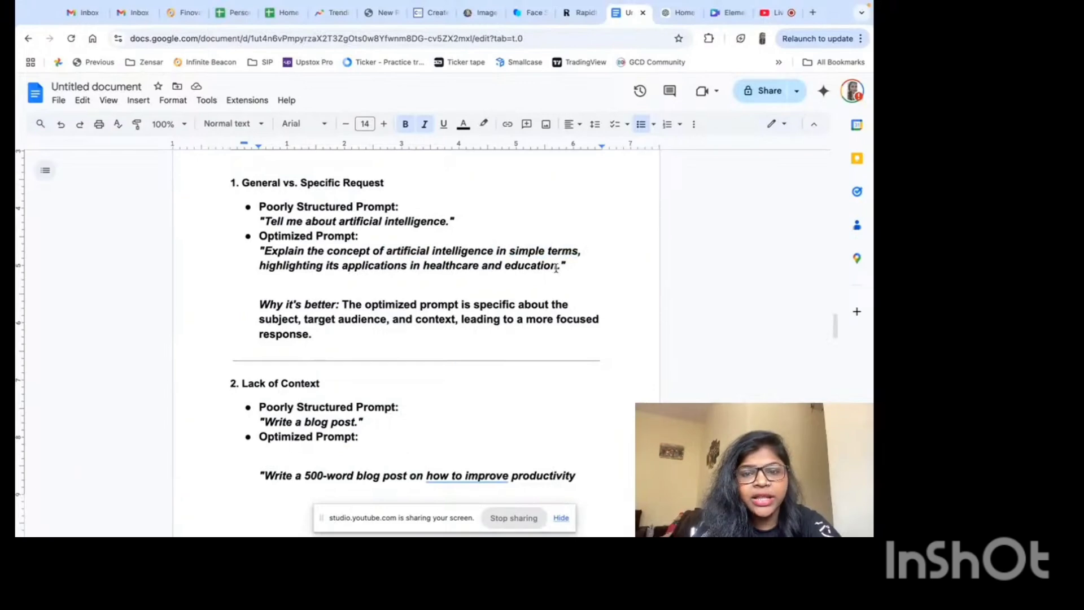
pyautogui.moveTo(562, 270); pyautogui.dragTo(258, 273)
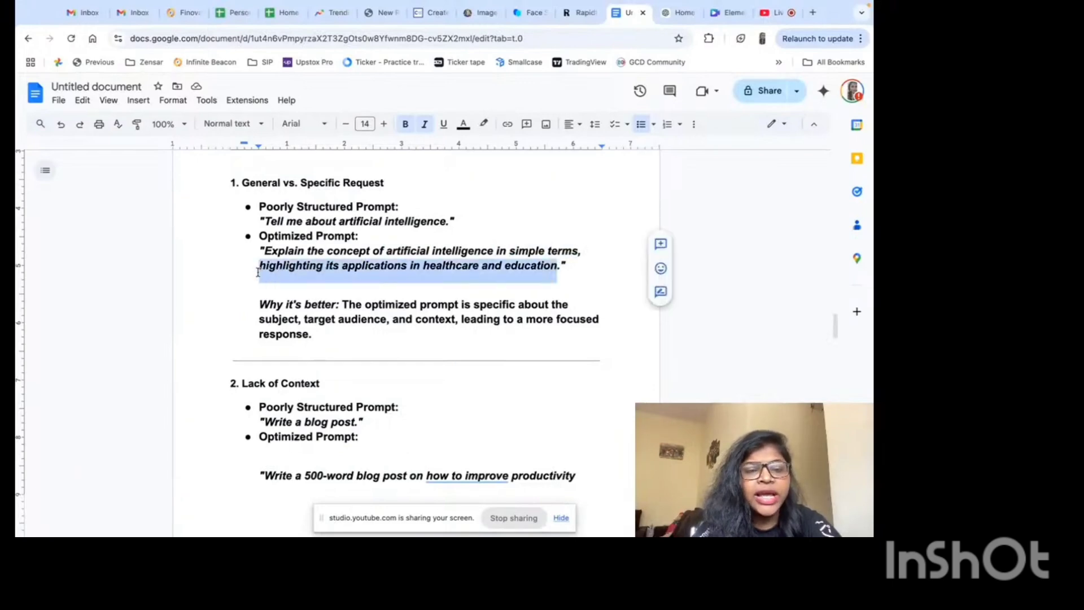
pyautogui.click(580, 265)
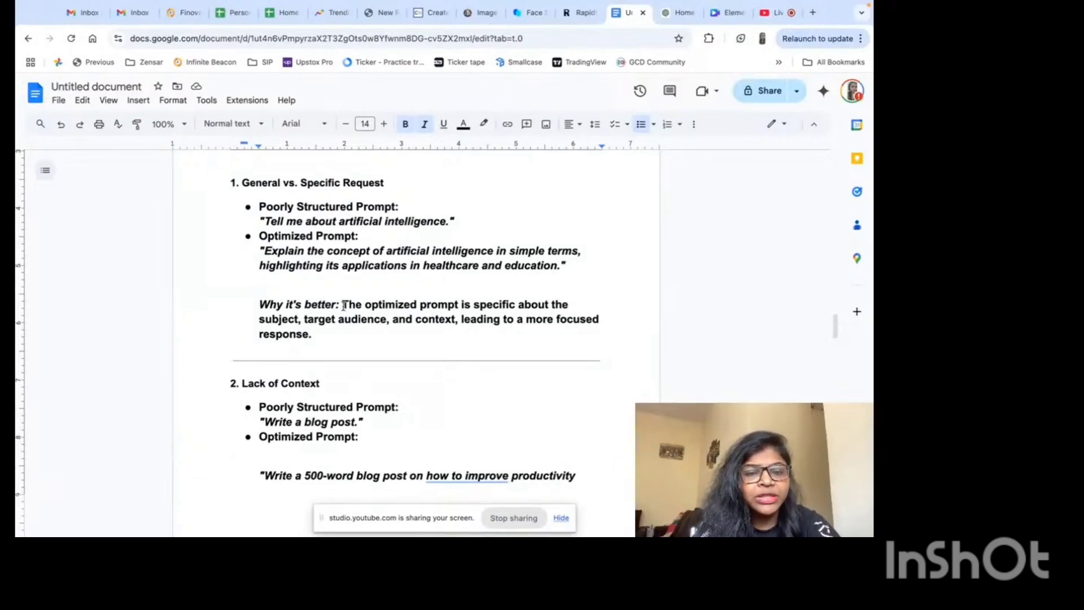
pyautogui.moveTo(343, 304); pyautogui.dragTo(334, 337)
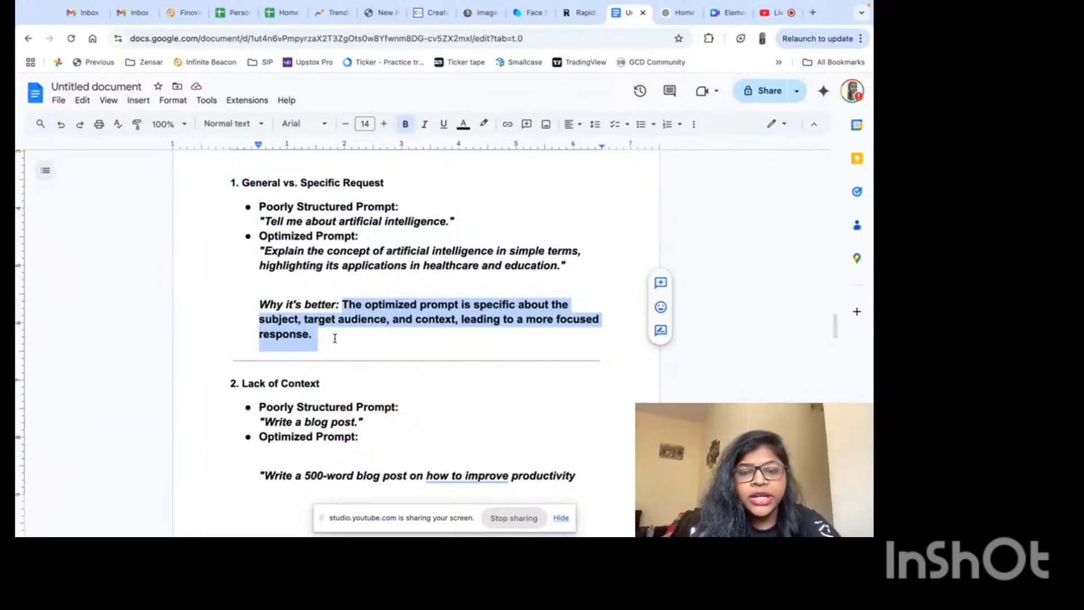
pyautogui.click(335, 338)
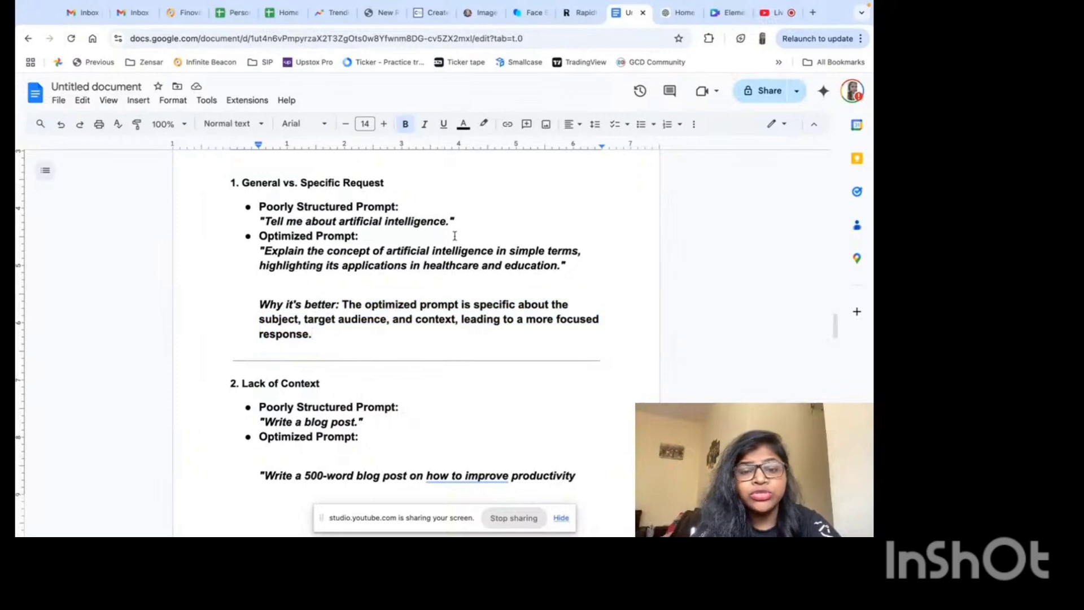
# - Copy the poorly structured prompt "Tell me about artificial intelligence." from section 1, submit it in a new ChatGPT chat and read the answer
pyautogui.moveTo(455, 221); pyautogui.dragTo(272, 223)
pyautogui.press('super+c')
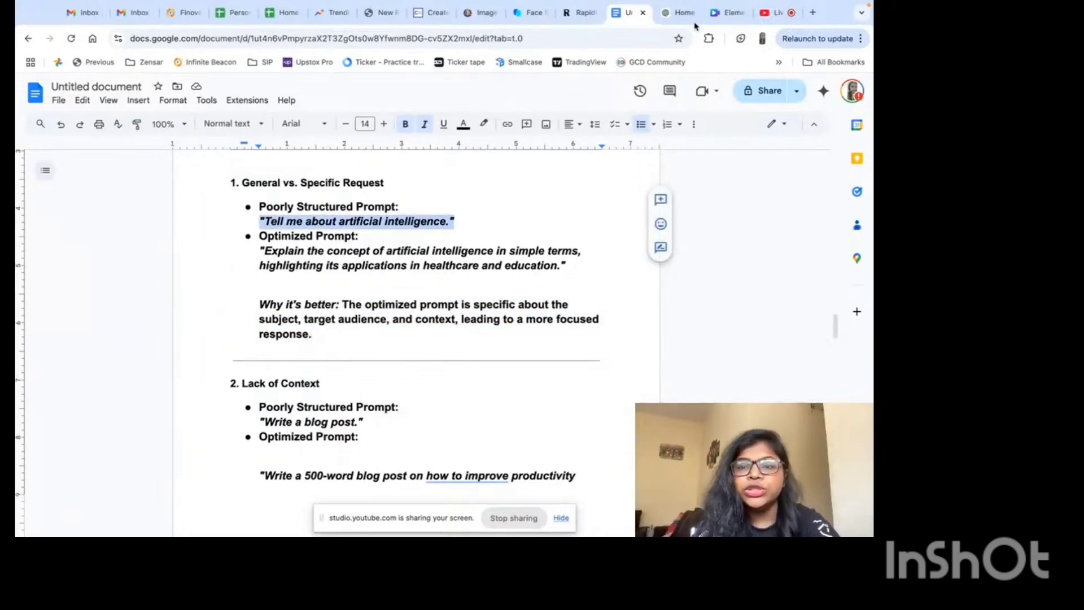
pyautogui.click(674, 12)
pyautogui.click(351, 481)
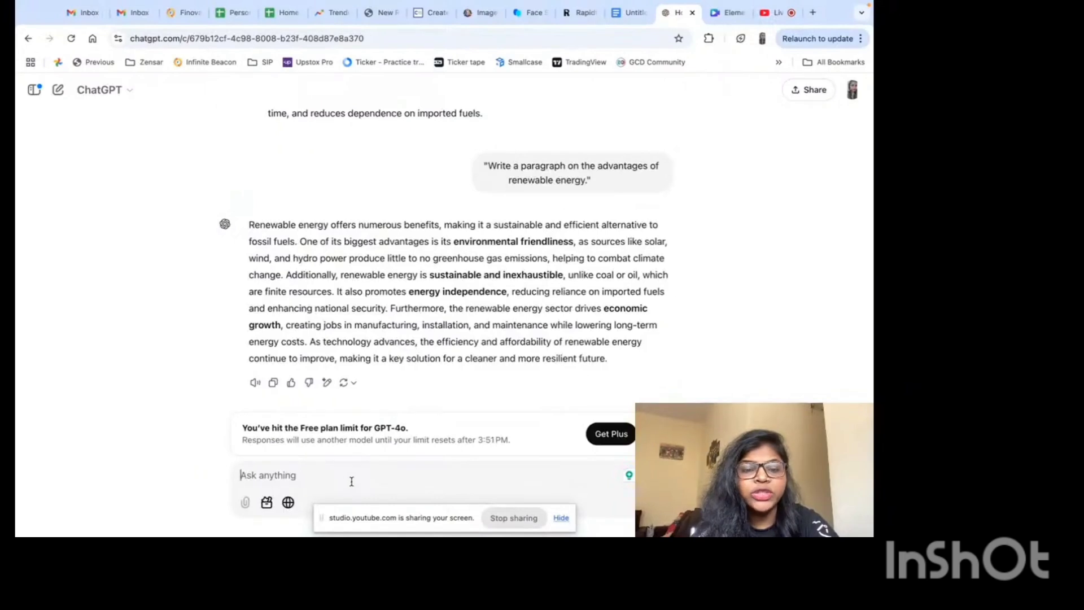
pyautogui.press('super+v')
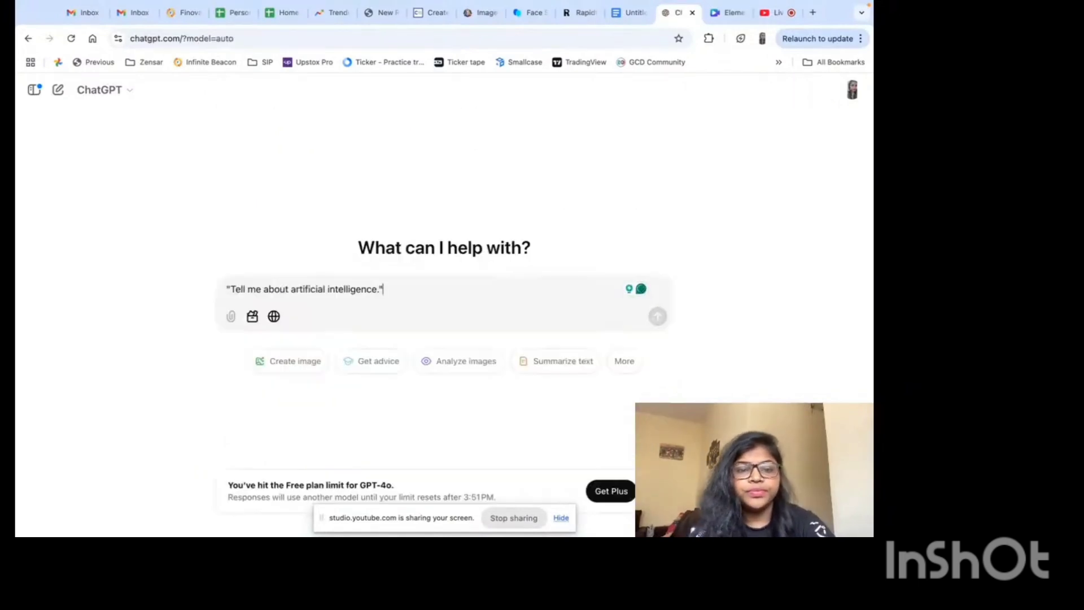
pyautogui.press('Return')
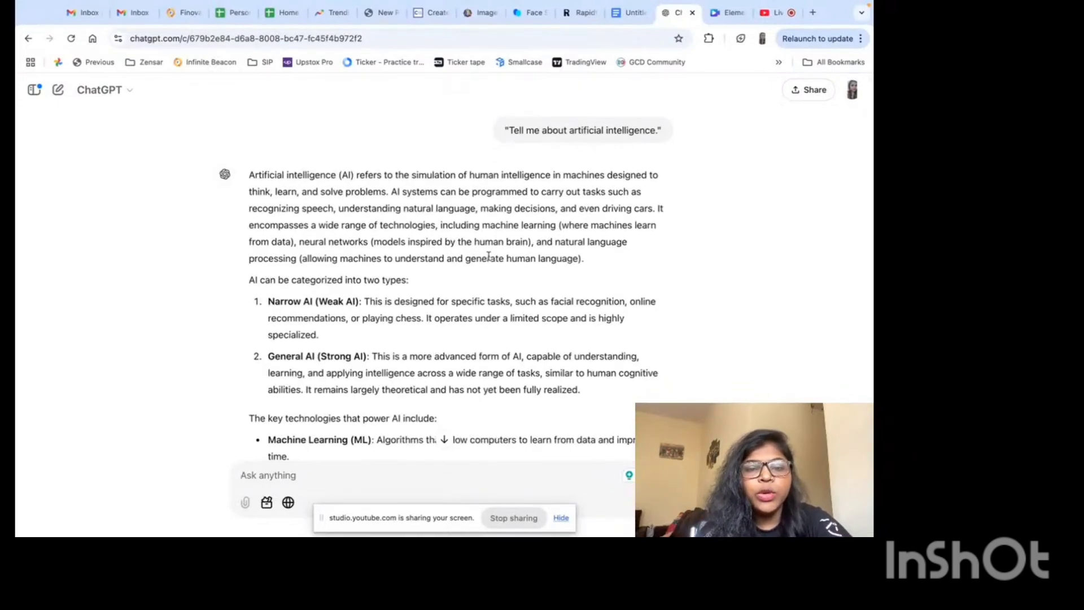
pyautogui.scroll(-5, 488, 257)
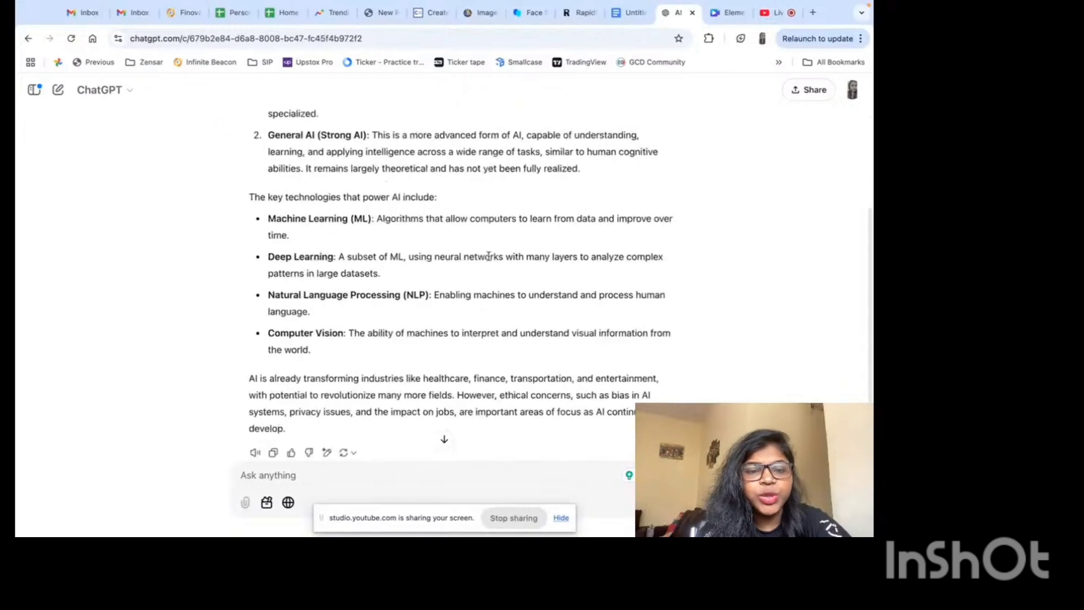
pyautogui.scroll(-2, 488, 257)
# - Copy section 1's optimized prompt about explaining artificial intelligence in simple terms from the Google Docs document and submit it in the same ChatGPT chat
pyautogui.hotkey('ctrl', 'shift', 'Tab')
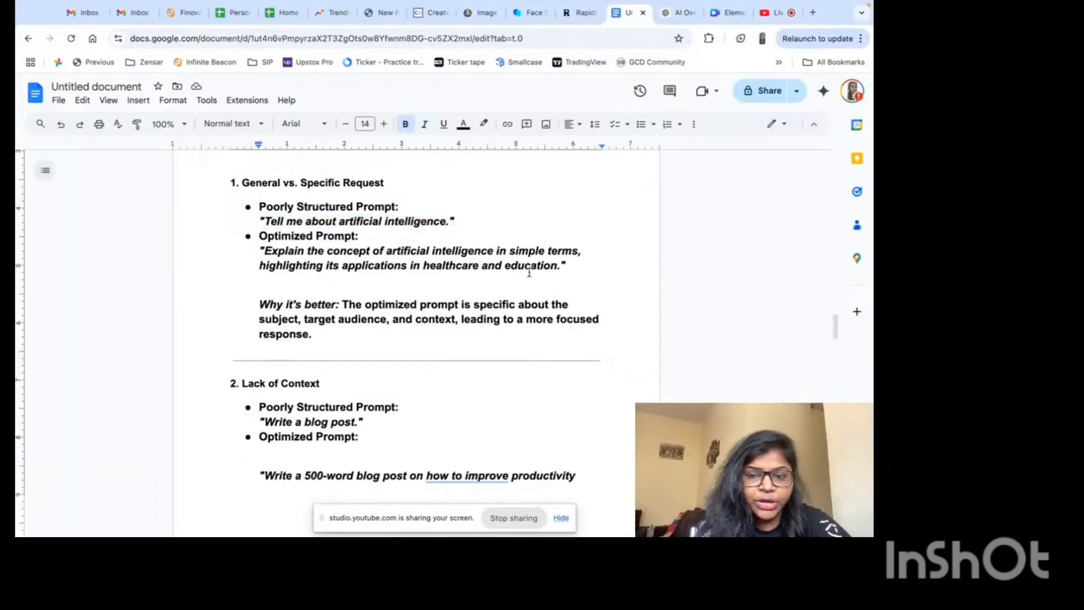
pyautogui.moveTo(567, 265)
pyautogui.mouseDown()
pyautogui.moveTo(254, 299)
pyautogui.moveTo(260, 250)
pyautogui.mouseUp()
pyautogui.hotkey('ctrl', 'c')
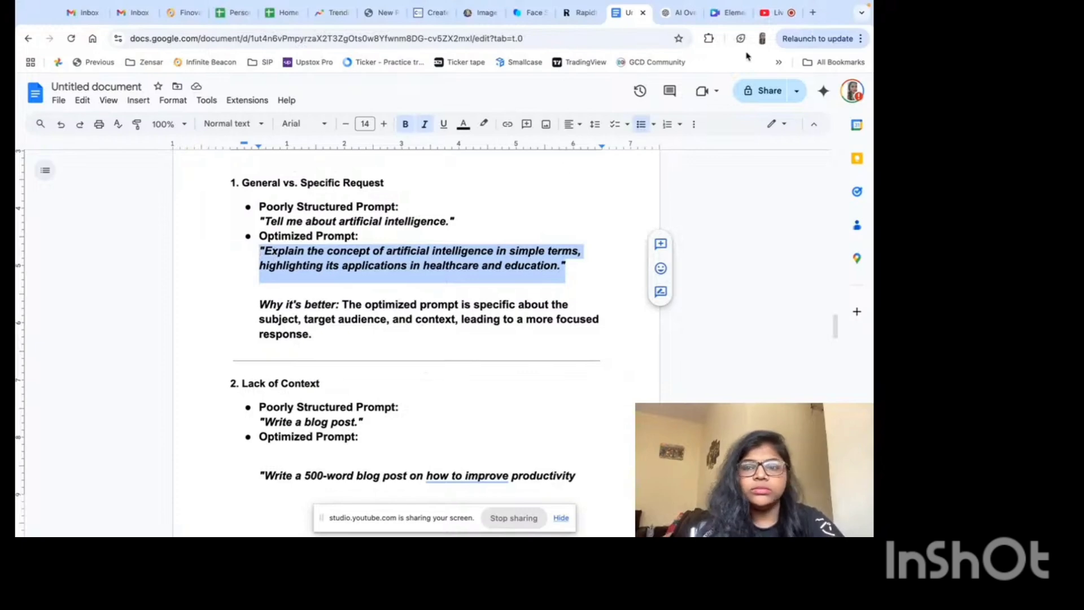
pyautogui.click(675, 13)
pyautogui.click(321, 475)
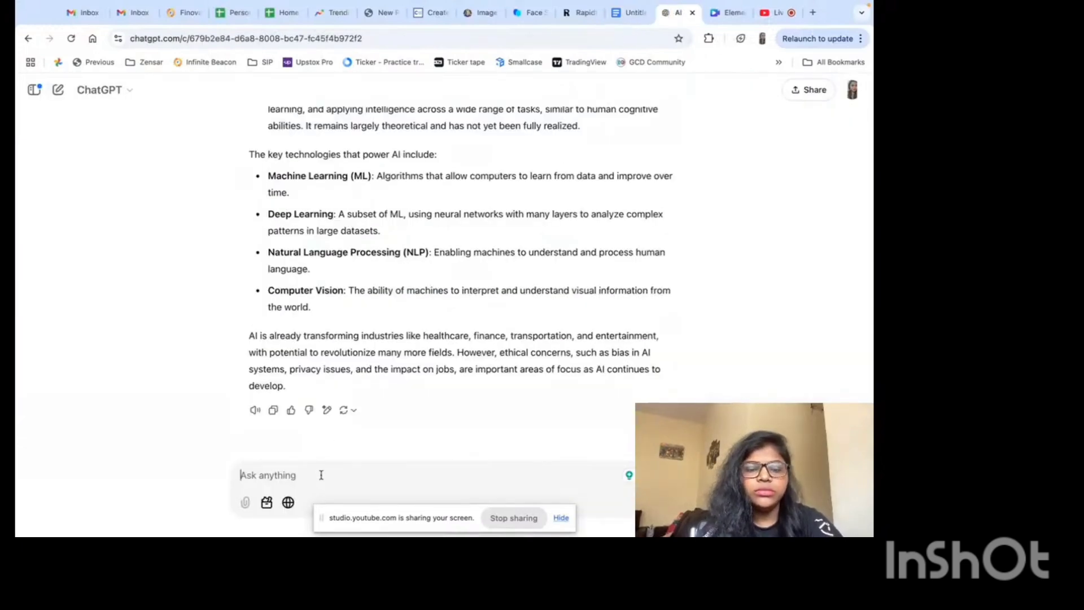
pyautogui.hotkey('ctrl', 'v')
pyautogui.press('Return')
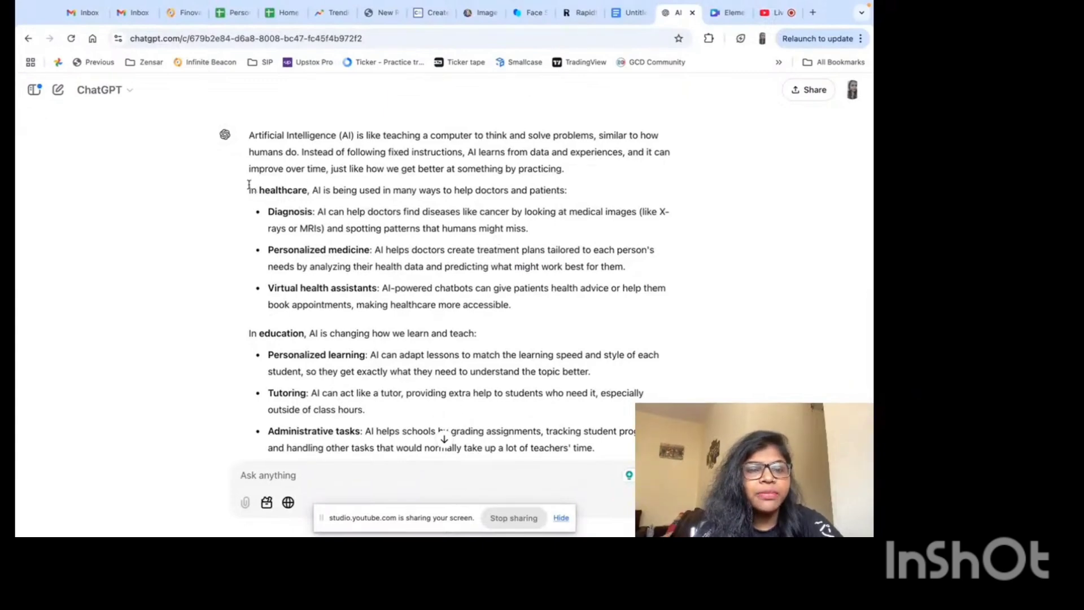
# - Examine the healthcare and education parts of the optimized prompt's answer and compare them with the answer to the general prompt
pyautogui.moveTo(249, 185); pyautogui.dragTo(409, 308)
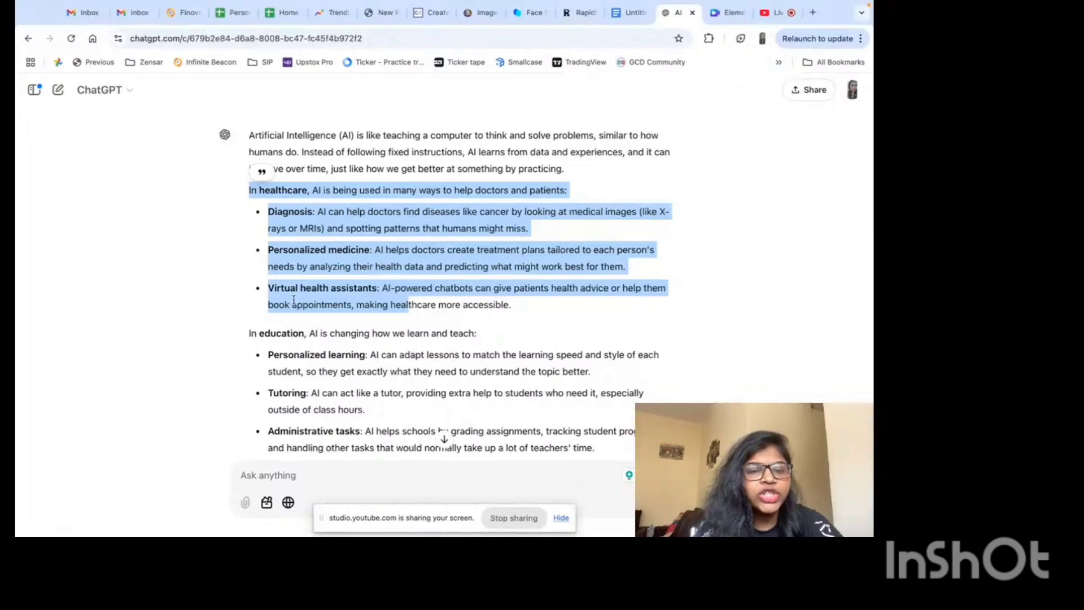
pyautogui.click(409, 309)
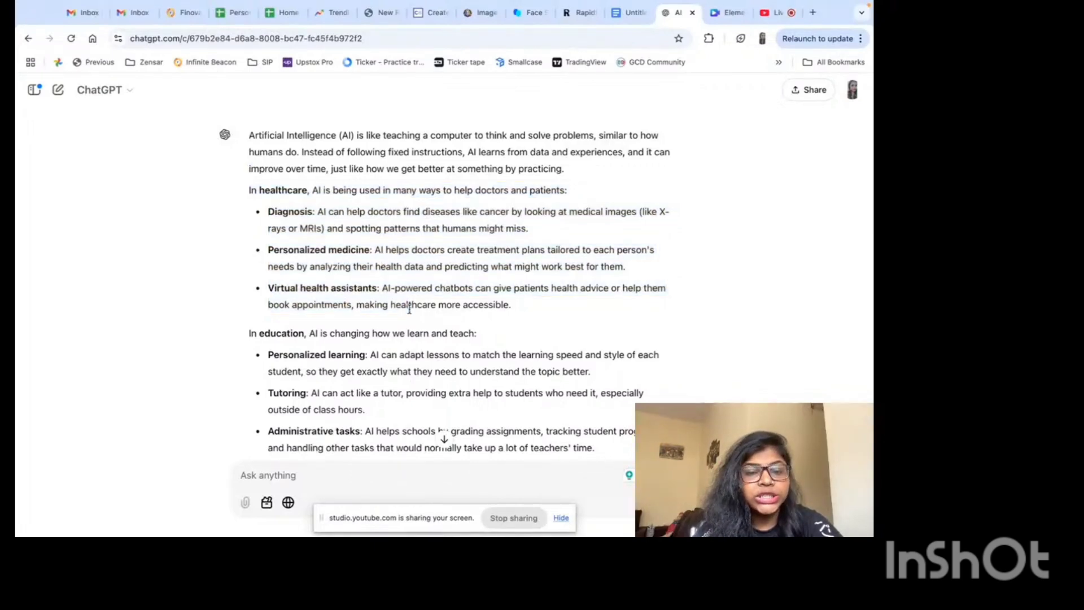
pyautogui.scroll(-2, 409, 310)
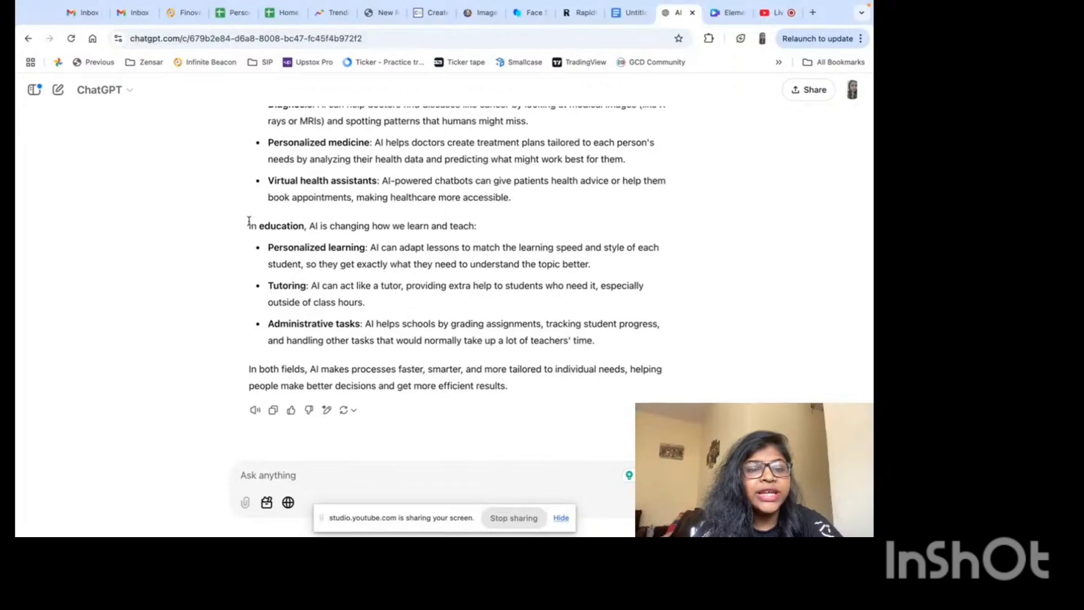
pyautogui.moveTo(249, 221); pyautogui.dragTo(421, 345)
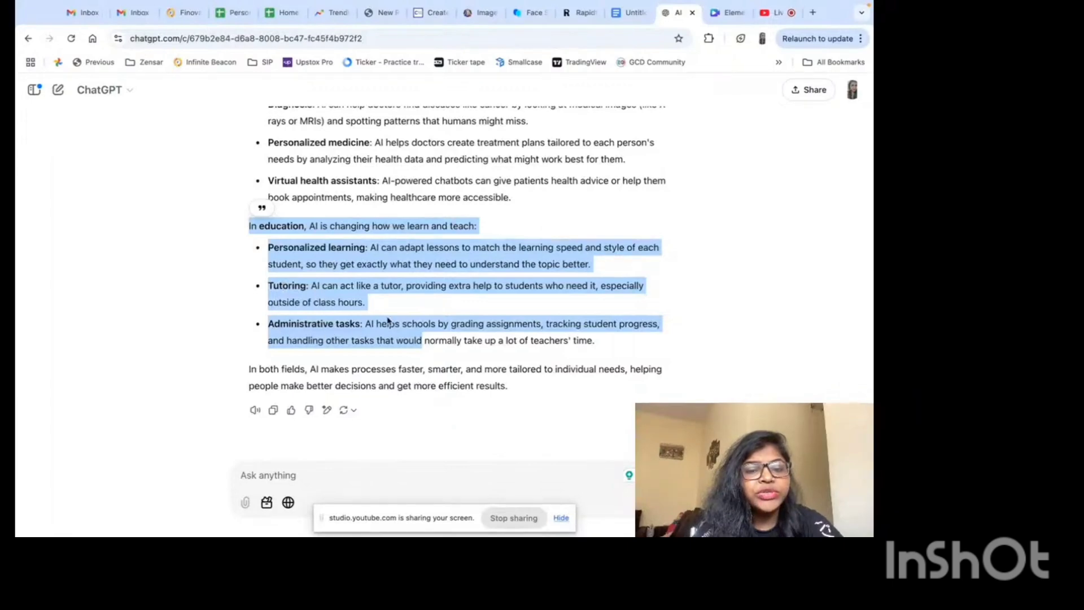
pyautogui.click(387, 320)
pyautogui.scroll(10, 395, 317)
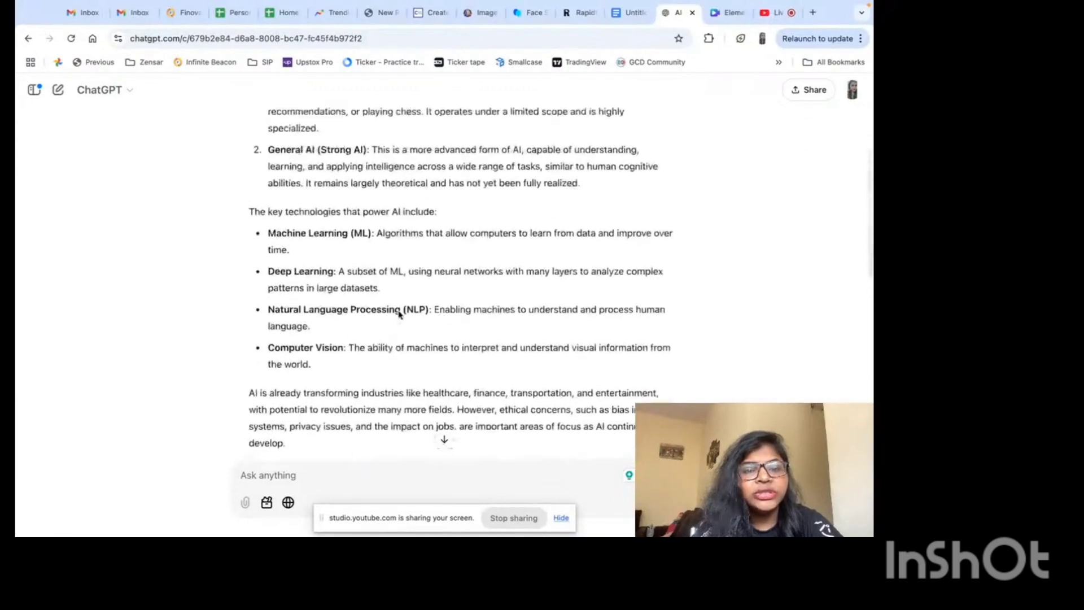
pyautogui.scroll(5, 398, 314)
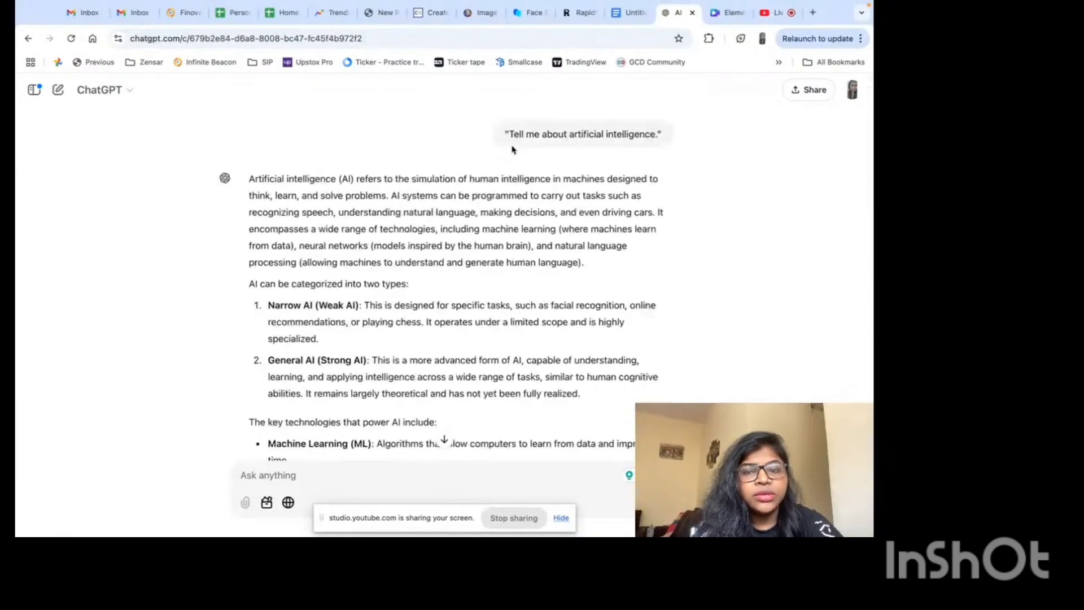
pyautogui.moveTo(505, 134); pyautogui.dragTo(645, 149)
pyautogui.click(584, 207)
pyautogui.scroll(-10, 553, 231)
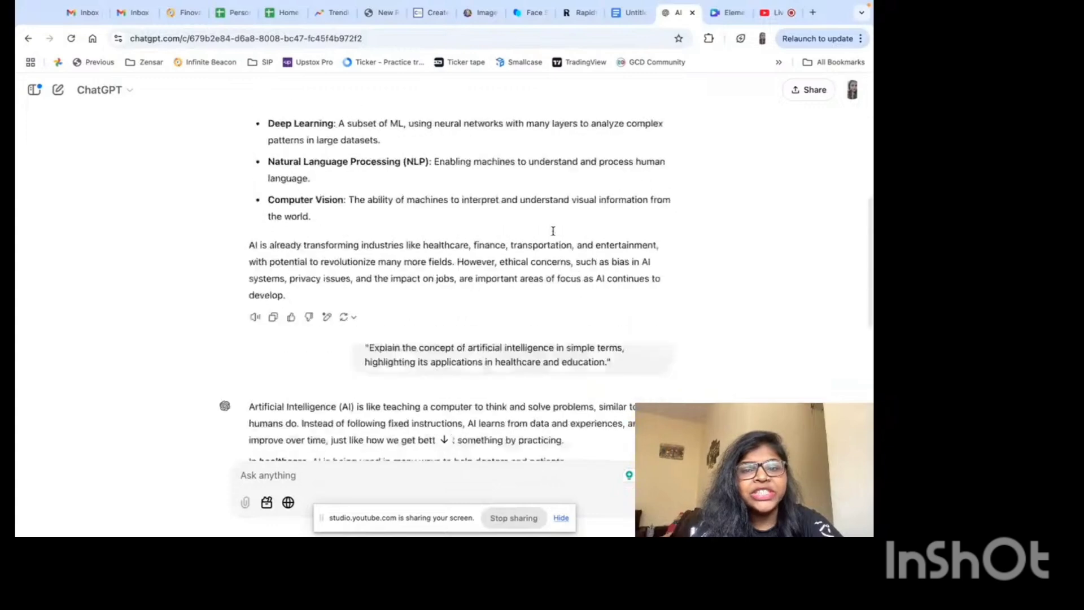
# - Review the optimized artificial intelligence prompt in the chat and its complete answer, from the introduction to the closing paragraph
pyautogui.scroll(-1, 552, 231)
pyautogui.moveTo(368, 305)
pyautogui.mouseDown()
pyautogui.moveTo(583, 304)
pyautogui.moveTo(620, 320)
pyautogui.mouseUp()
pyautogui.click(594, 328)
pyautogui.scroll(-5, 537, 338)
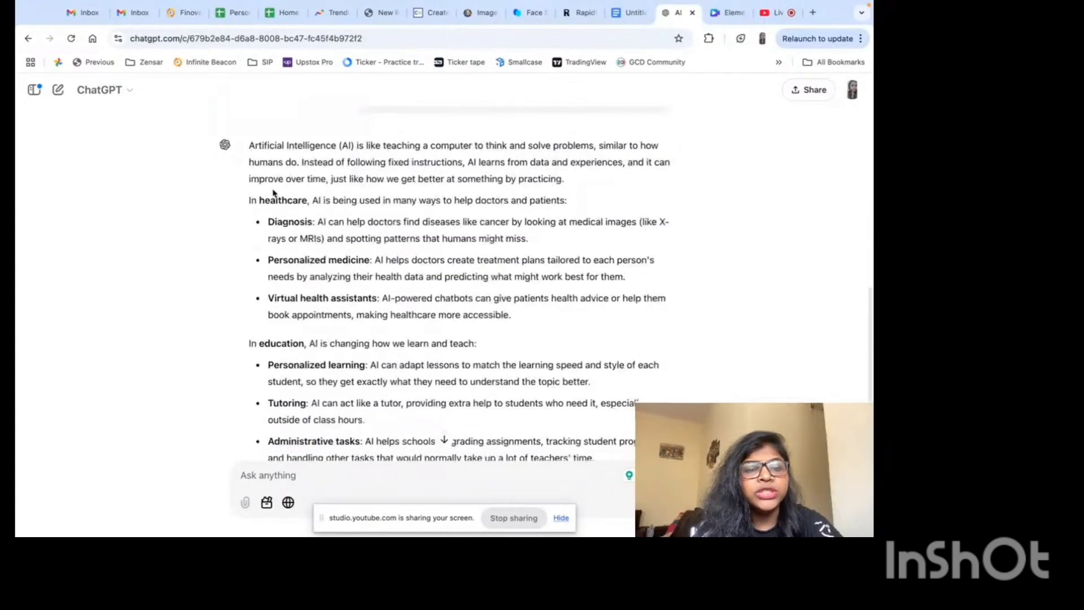
pyautogui.moveTo(249, 142); pyautogui.dragTo(471, 490)
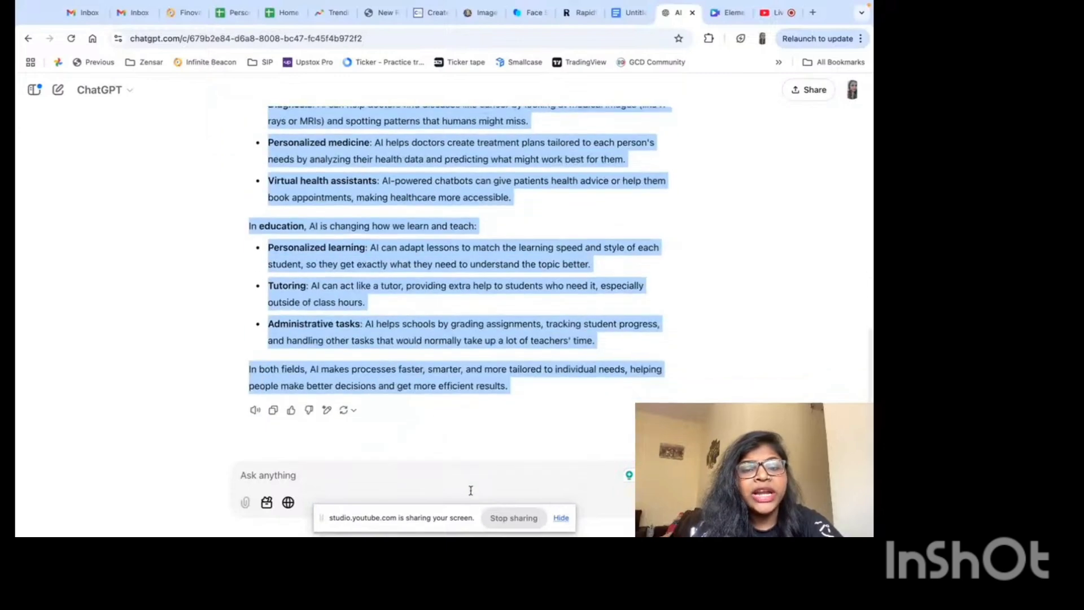
pyautogui.click(574, 368)
# - Switch to the Google Docs document and read the poorly structured prompt in section 2, "Lack of Context"
pyautogui.click(628, 12)
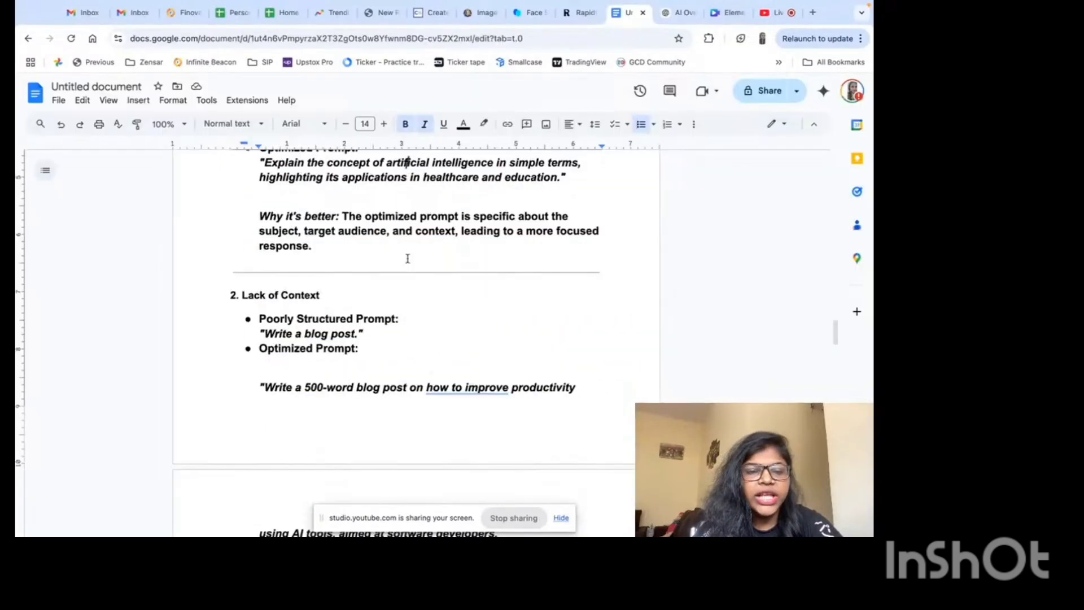
pyautogui.scroll(-2, 407, 258)
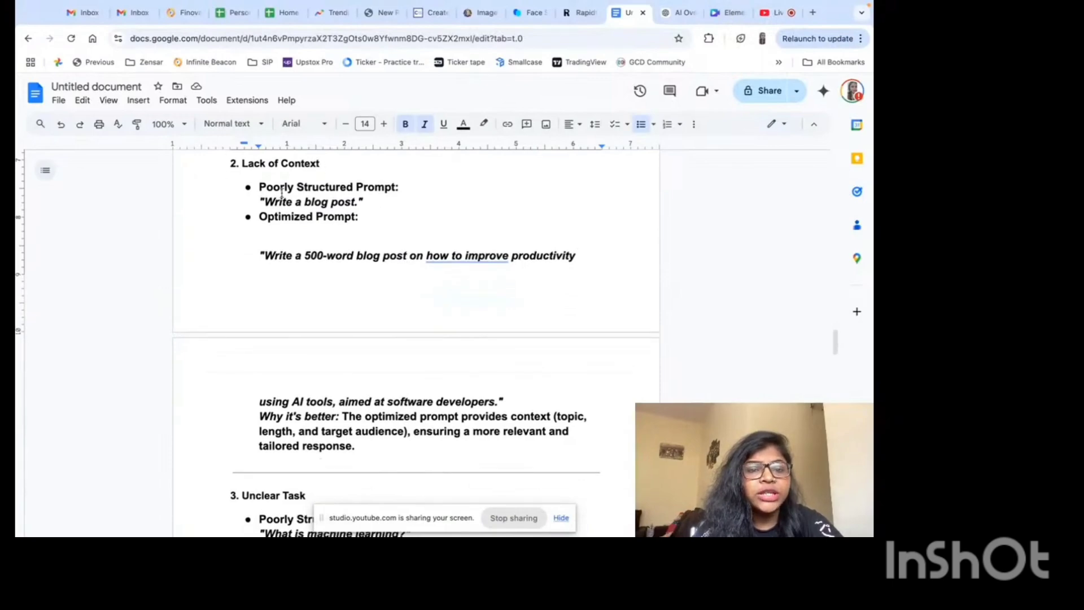
pyautogui.moveTo(261, 201)
pyautogui.mouseDown()
pyautogui.moveTo(375, 204)
pyautogui.moveTo(256, 202)
pyautogui.mouseUp()
pyautogui.click(378, 211)
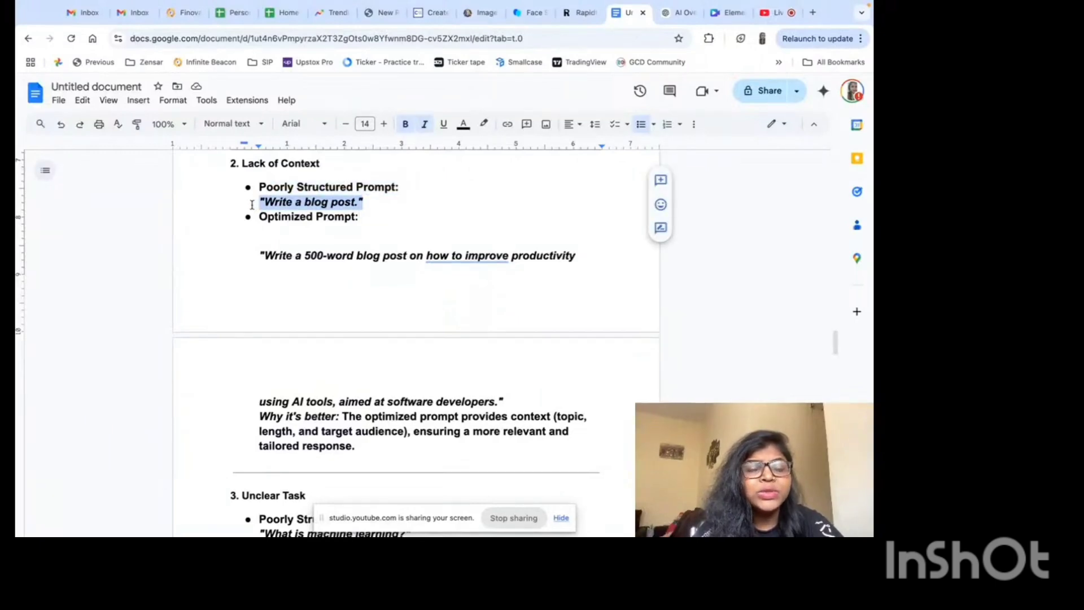
pyautogui.click(396, 216)
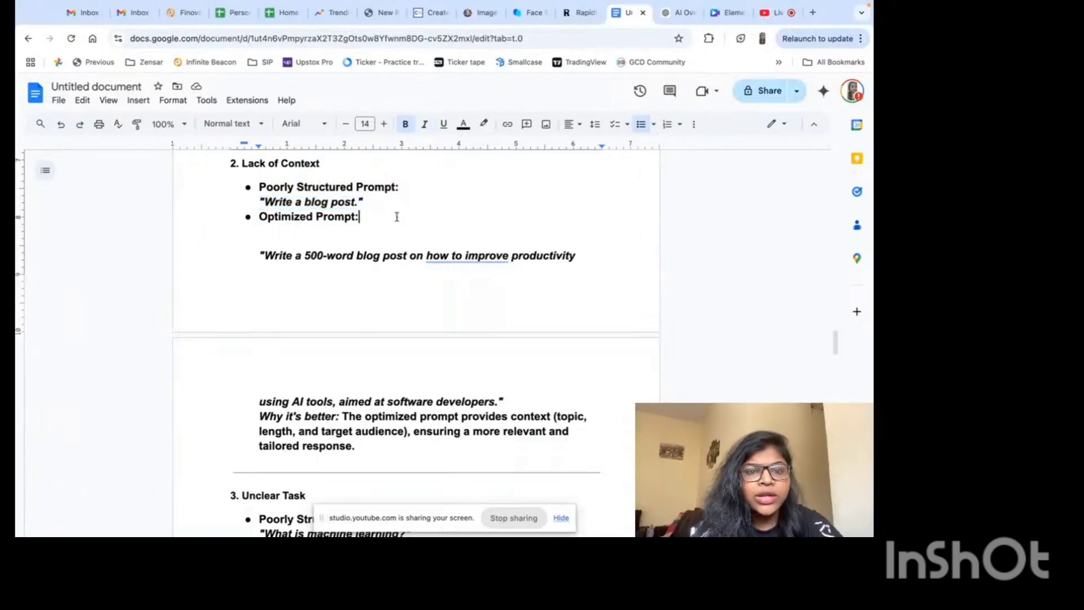
pyautogui.scroll(-1, 397, 217)
pyautogui.scroll(1, 397, 216)
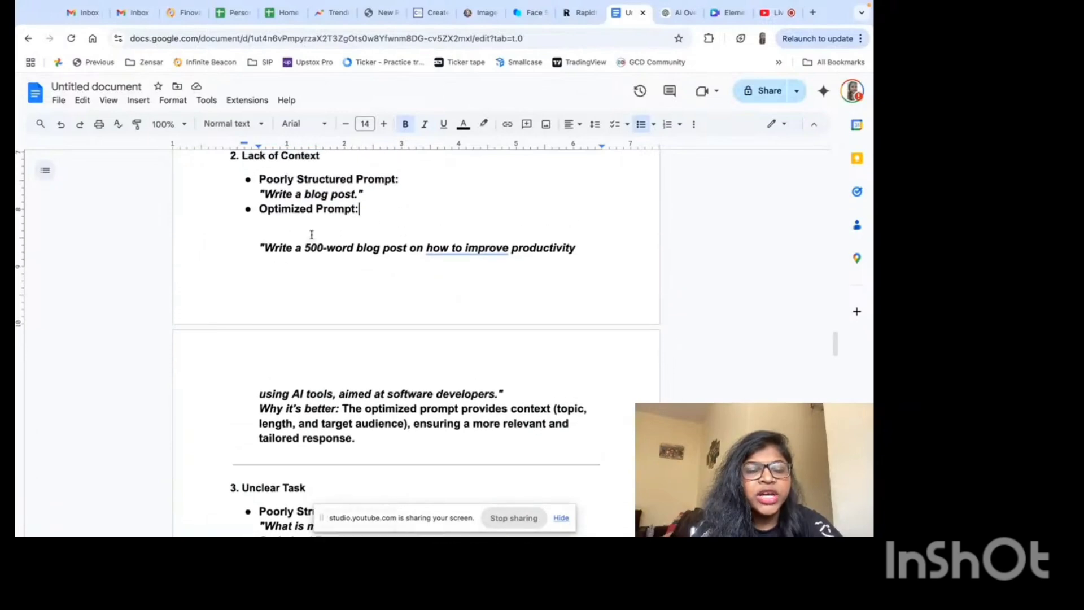
# - Copy section 2's optimized prompt for a 500-word blog post aimed at software developers and submit it in the same ChatGPT chat
pyautogui.click(261, 248)
pyautogui.moveTo(310, 275); pyautogui.dragTo(505, 374)
pyautogui.hotkey('ctrl', 'c')
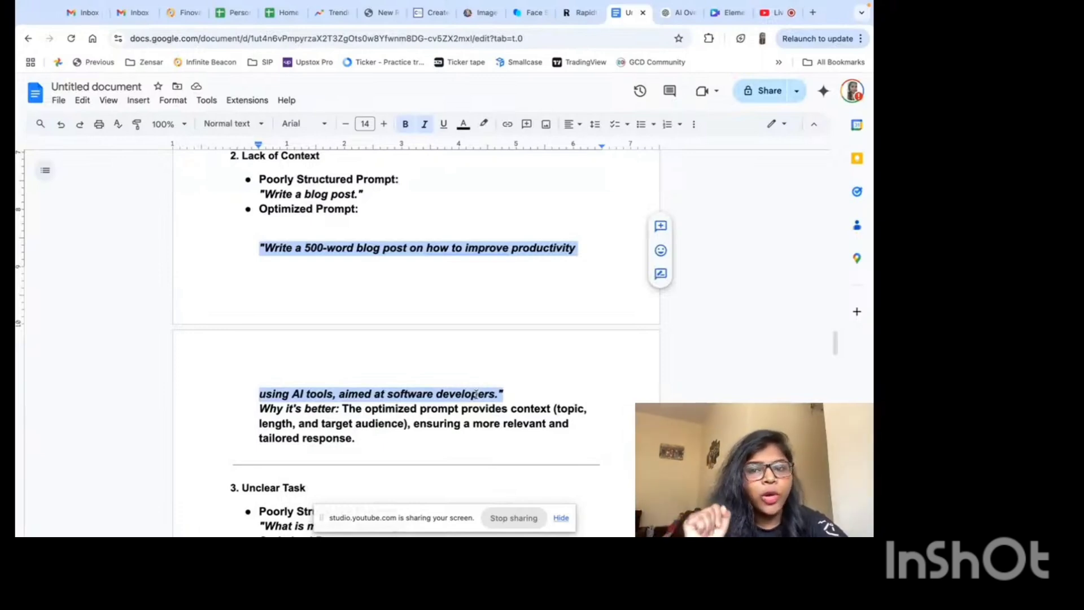
pyautogui.click(677, 12)
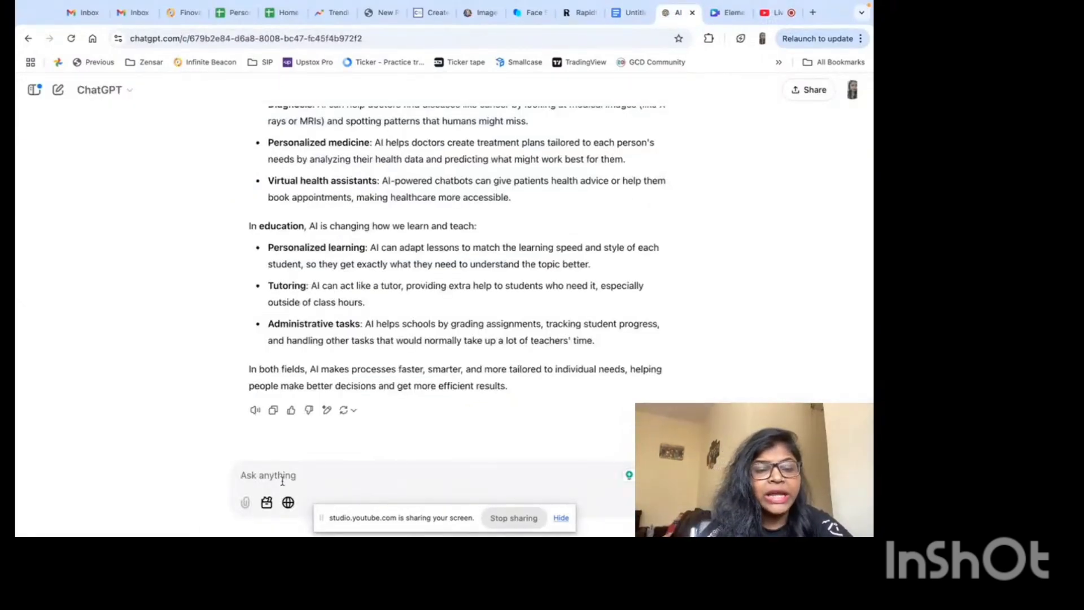
pyautogui.hotkey('ctrl', 'v')
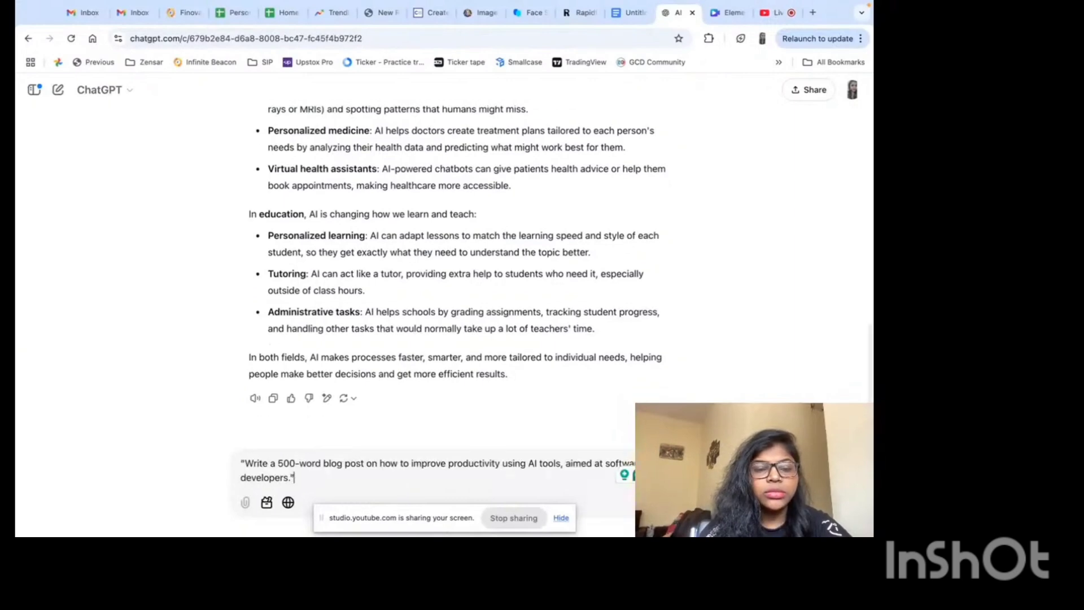
pyautogui.press('Return')
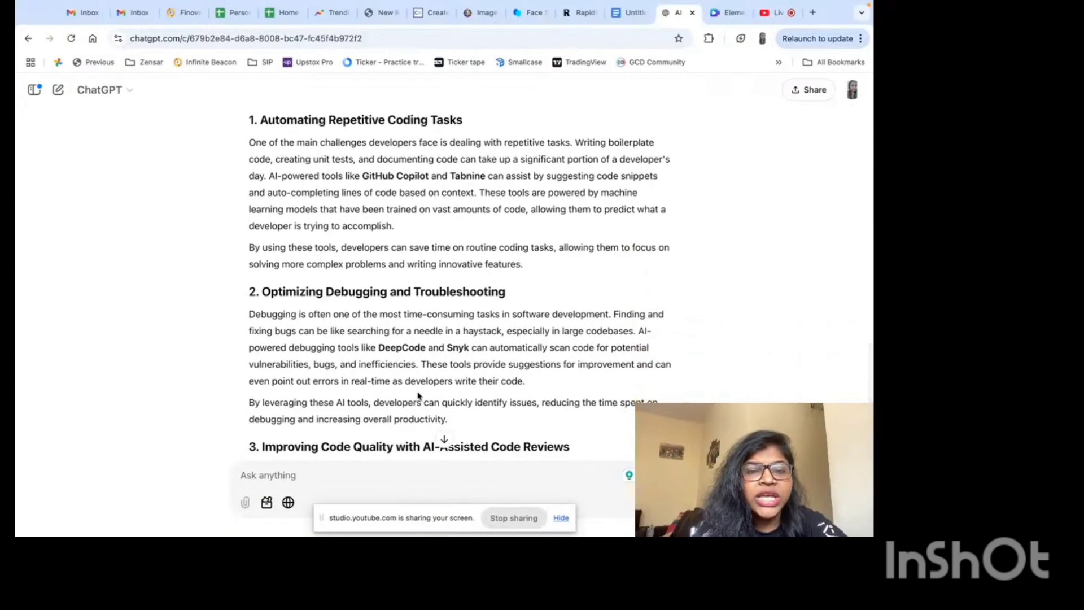
# - Examine the generated blog post heading by heading, from automating repetitive coding tasks through to the conclusion
pyautogui.moveTo(249, 123); pyautogui.dragTo(438, 137)
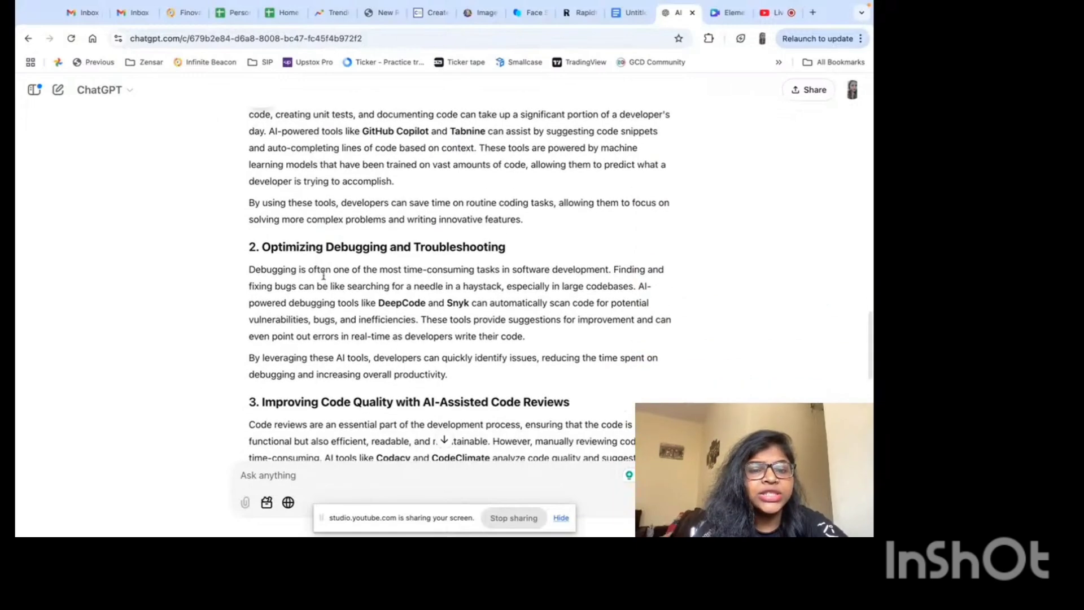
pyautogui.moveTo(249, 247); pyautogui.dragTo(472, 246)
pyautogui.scroll(-3, 472, 245)
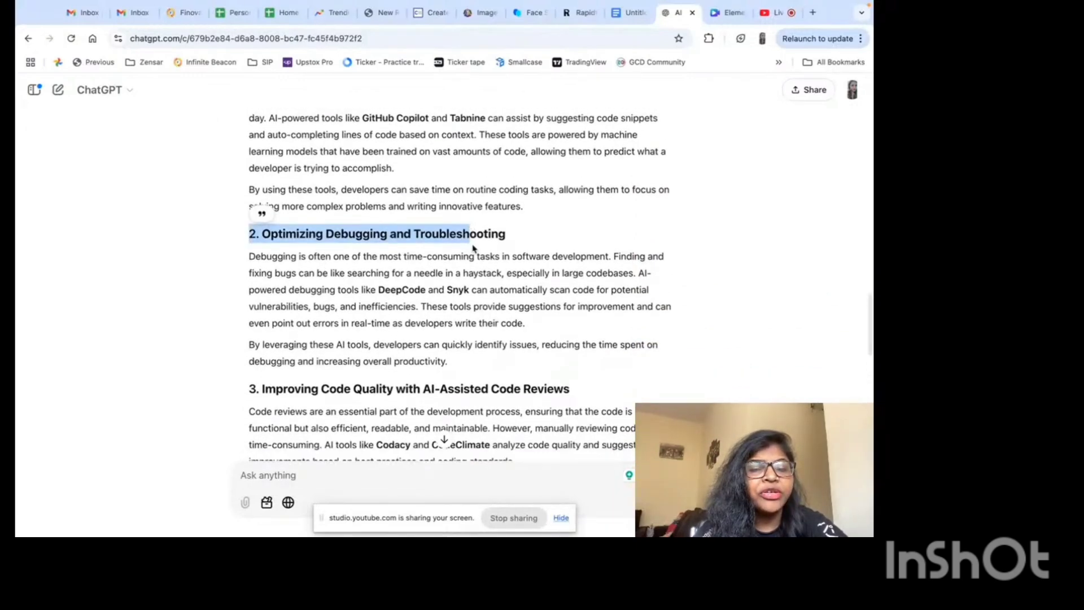
pyautogui.click(246, 322)
pyautogui.moveTo(246, 322); pyautogui.dragTo(461, 320)
pyautogui.scroll(-3, 460, 320)
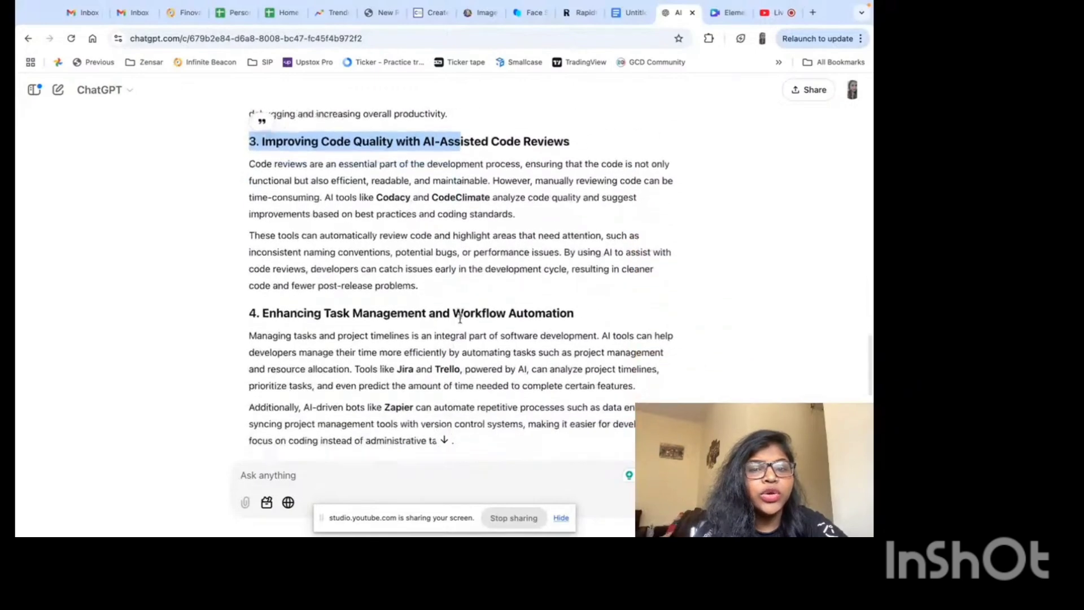
pyautogui.moveTo(246, 306); pyautogui.dragTo(550, 302)
pyautogui.scroll(-3, 551, 302)
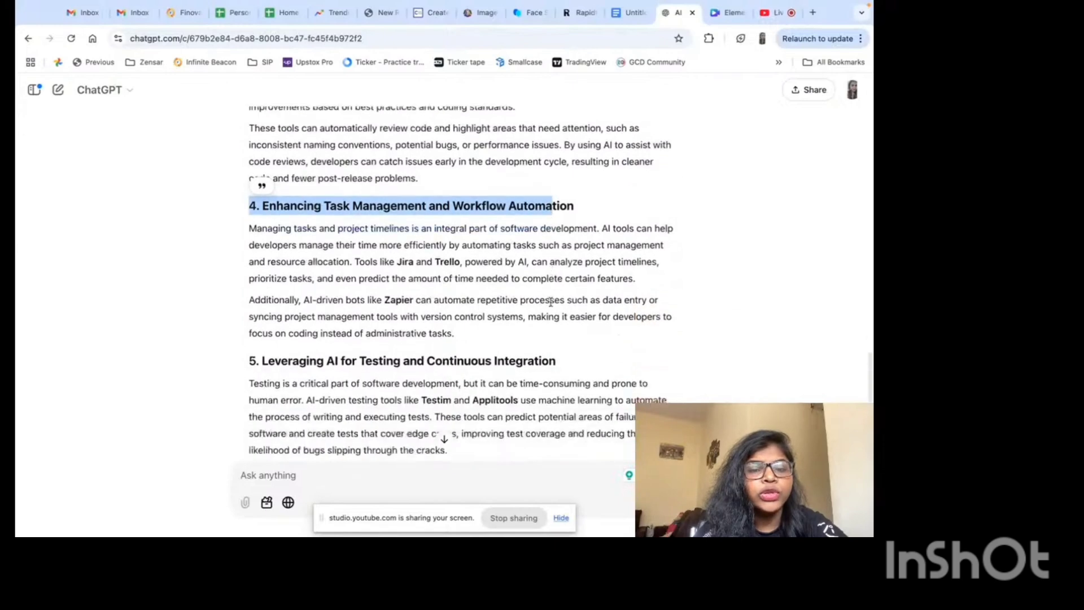
pyautogui.moveTo(246, 300); pyautogui.dragTo(466, 307)
pyautogui.scroll(-4, 466, 306)
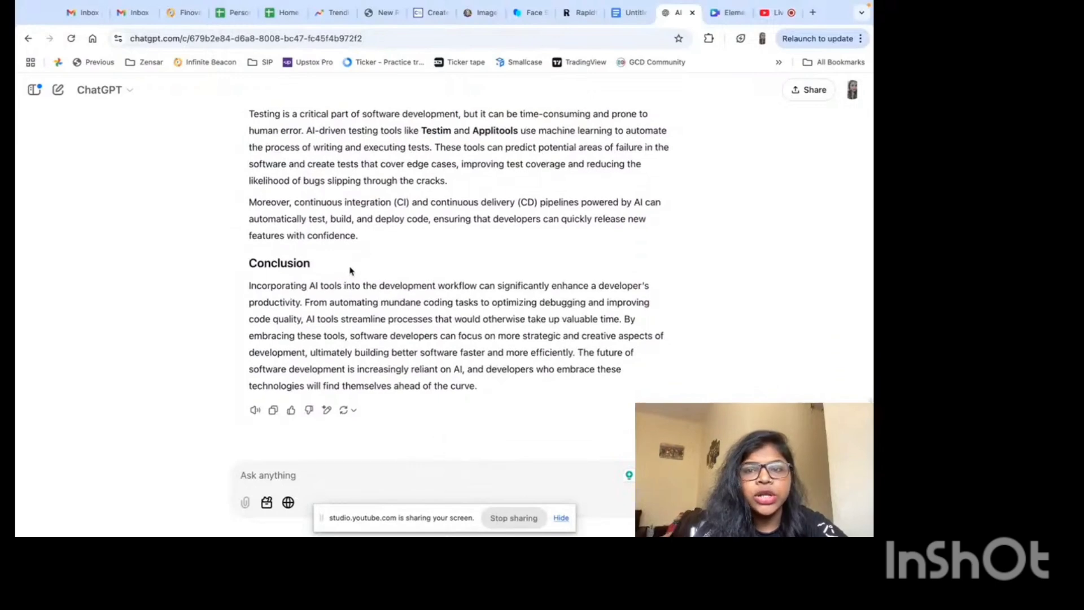
# - Copy the poorly structured prompt "Write a blog post." from section 2 of the Google Docs document and submit it in the ChatGPT chat
pyautogui.click(620, 17)
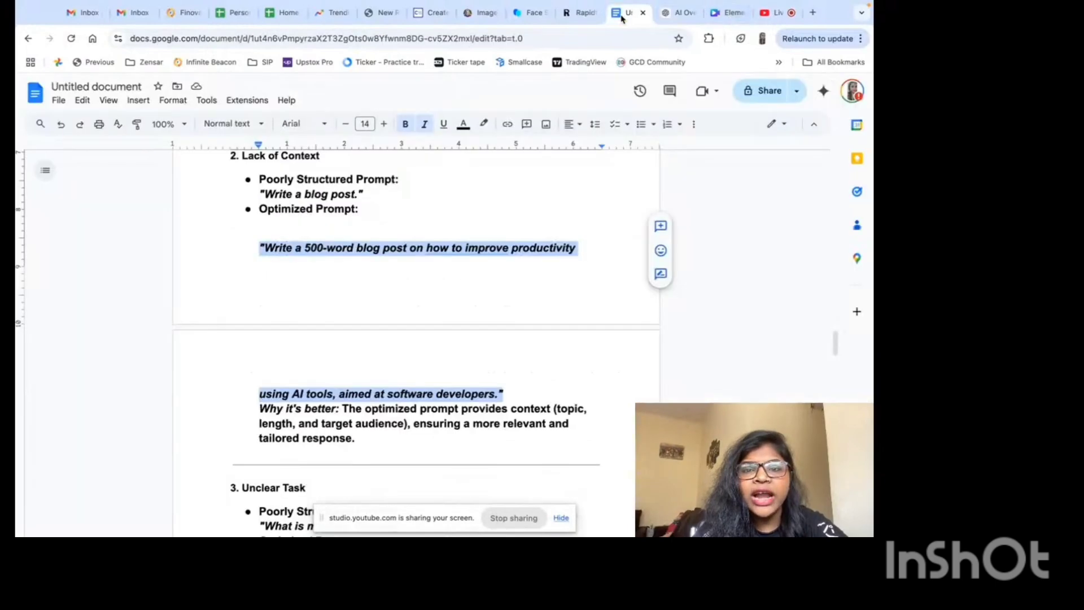
pyautogui.click(353, 314)
pyautogui.click(383, 213)
pyautogui.moveTo(383, 213); pyautogui.dragTo(246, 217)
pyautogui.hotkey('ctrl', 'c')
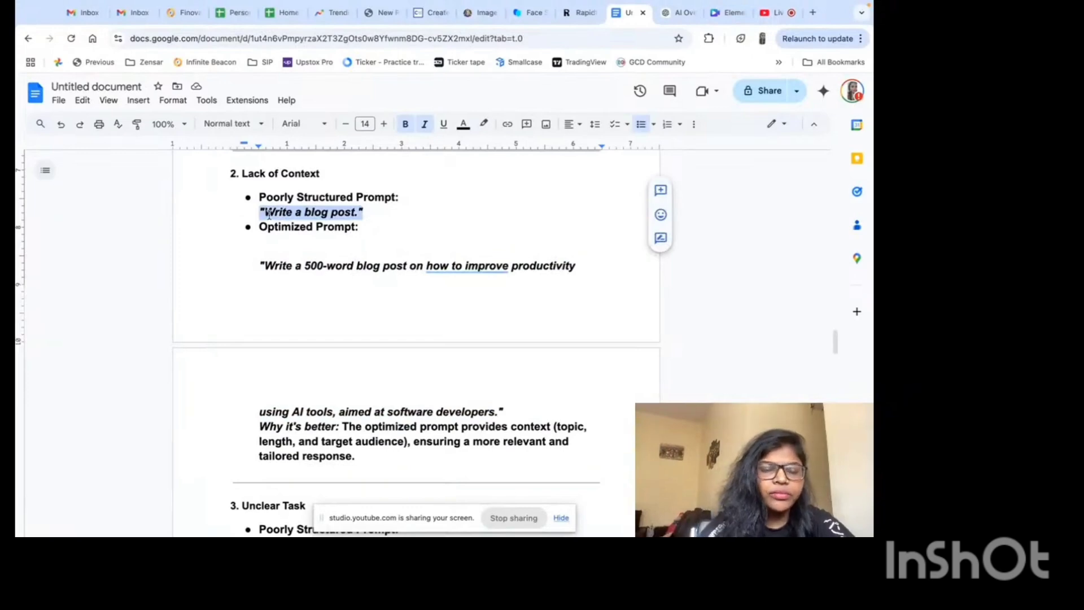
pyautogui.click(398, 201)
pyautogui.click(670, 14)
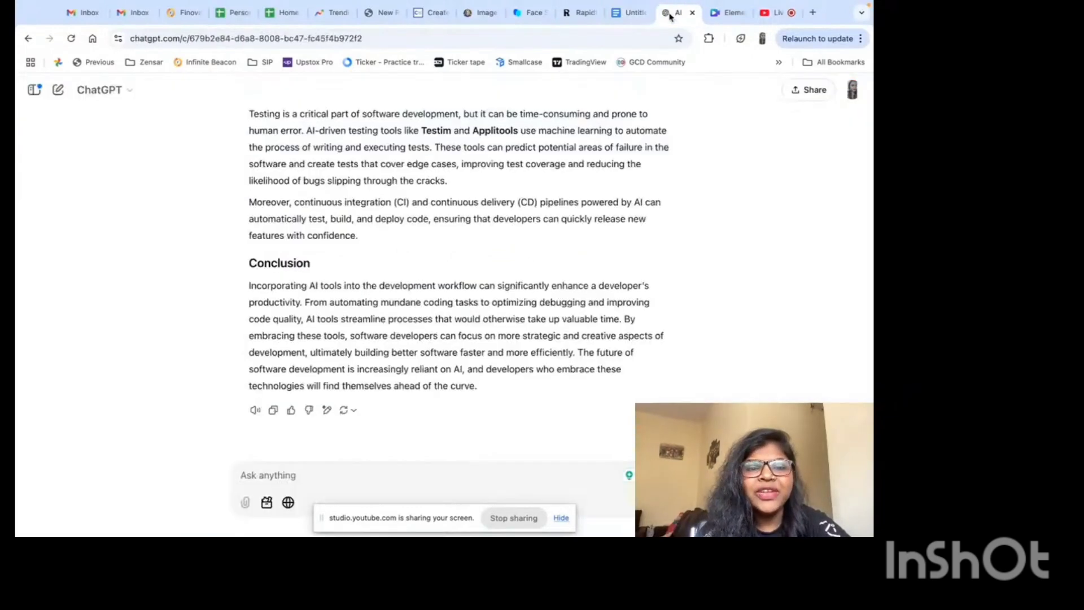
pyautogui.hotkey('ctrl', 'v')
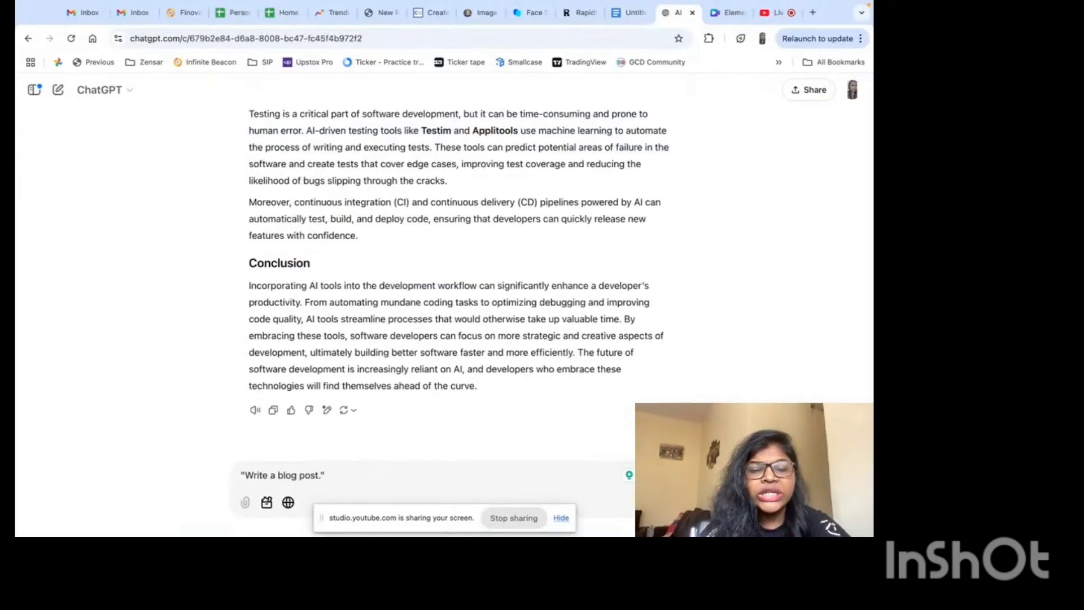
pyautogui.press('Return')
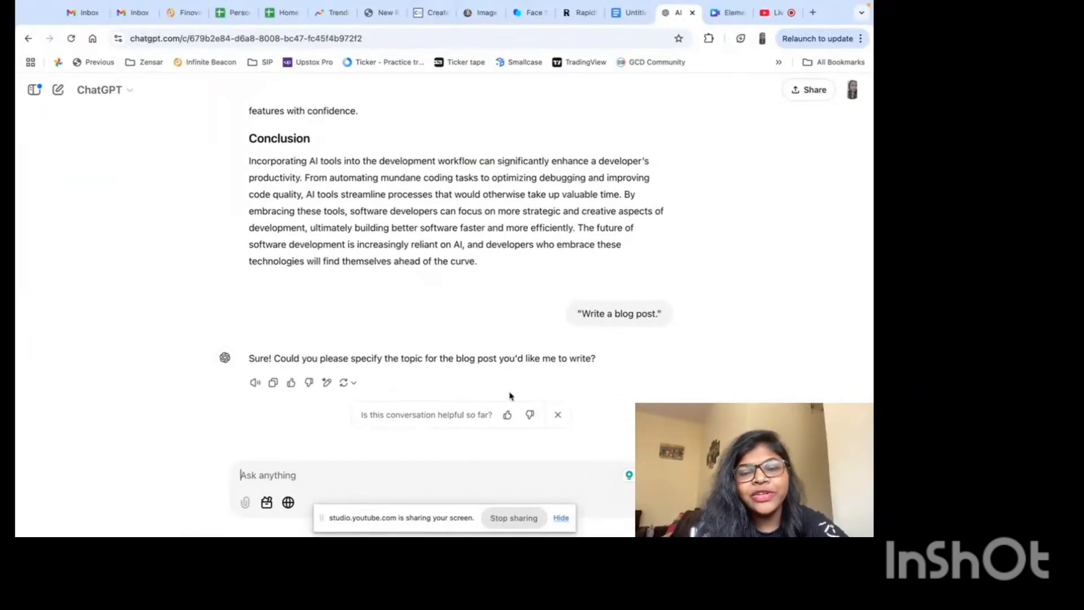
# - Return to the Google Docs document and read section 3, "Unclear Task", with its poorly structured prompt "What is machine learning?"
pyautogui.click(625, 17)
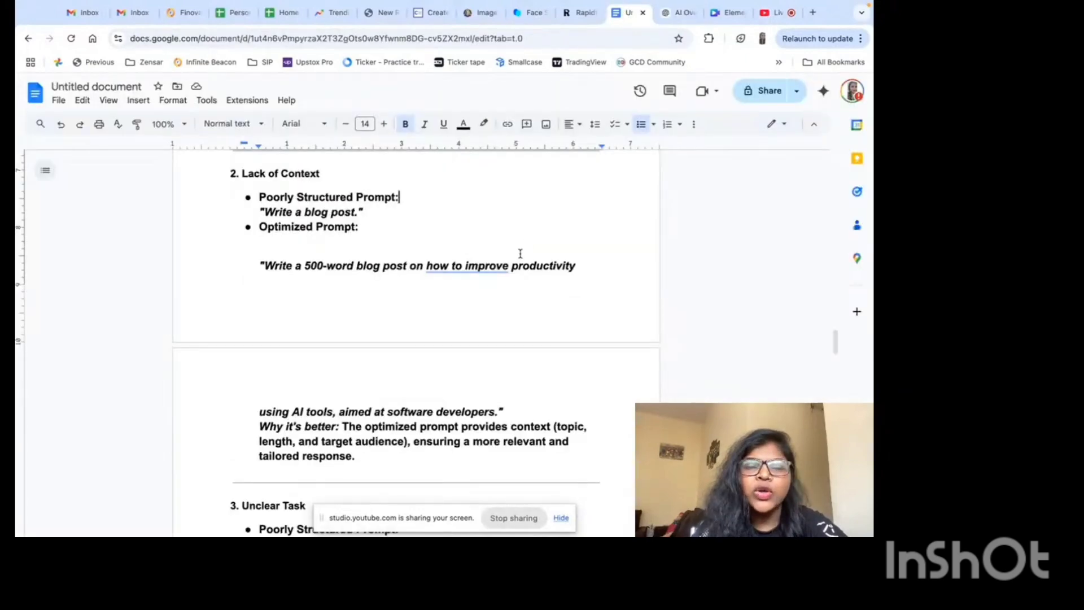
pyautogui.scroll(-5, 519, 253)
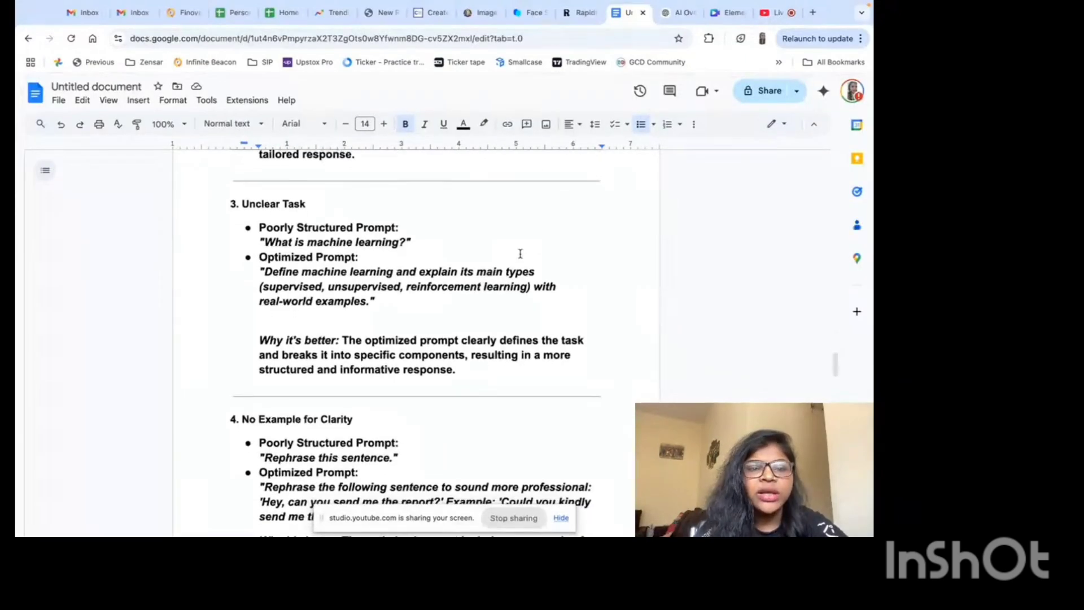
pyautogui.scroll(-1, 520, 253)
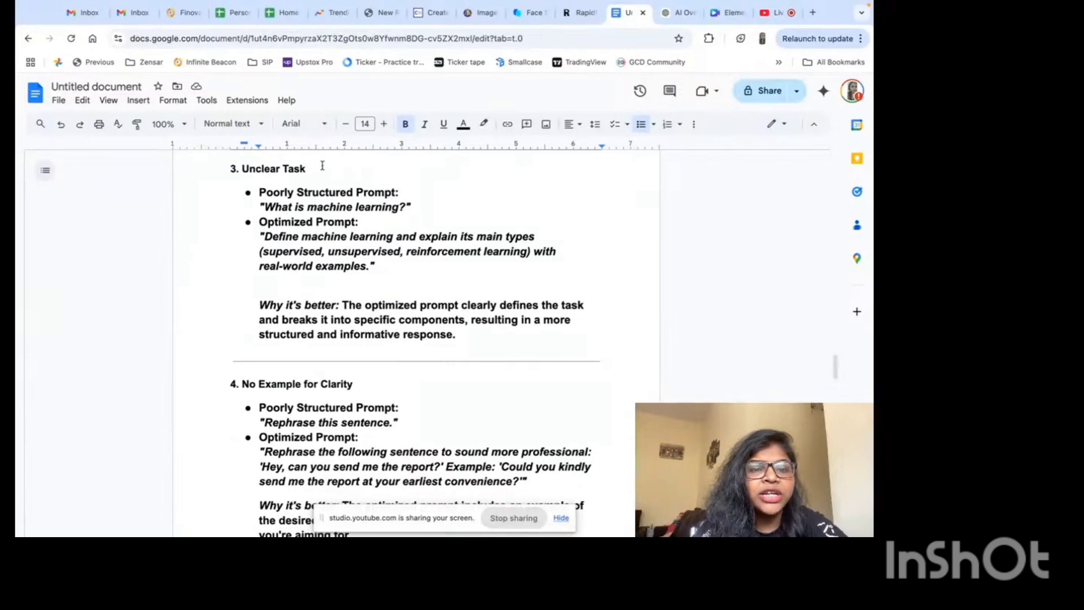
pyautogui.moveTo(309, 168); pyautogui.dragTo(244, 169)
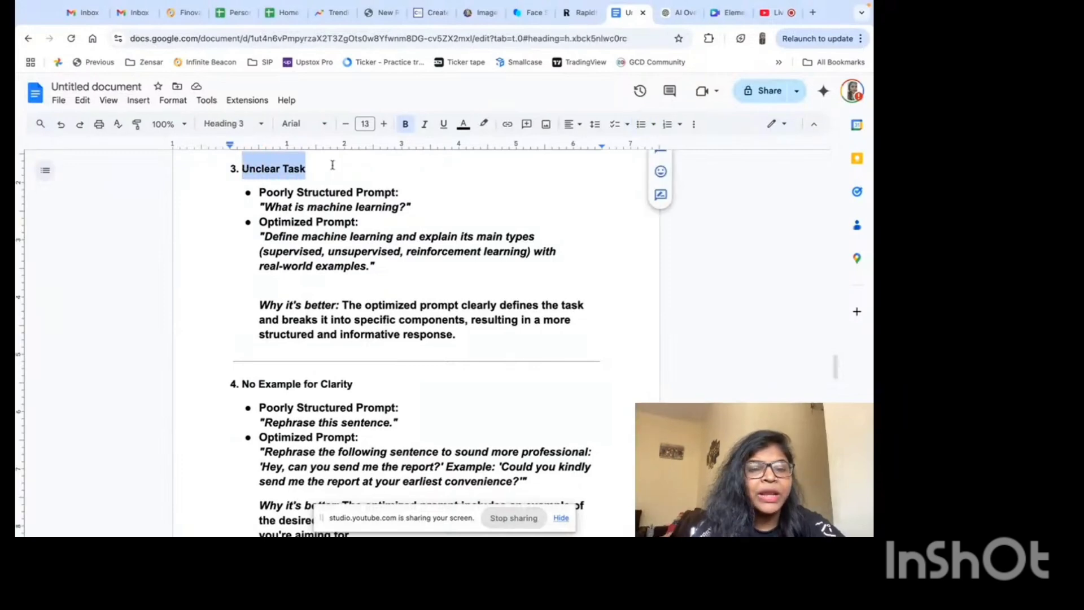
pyautogui.click(332, 164)
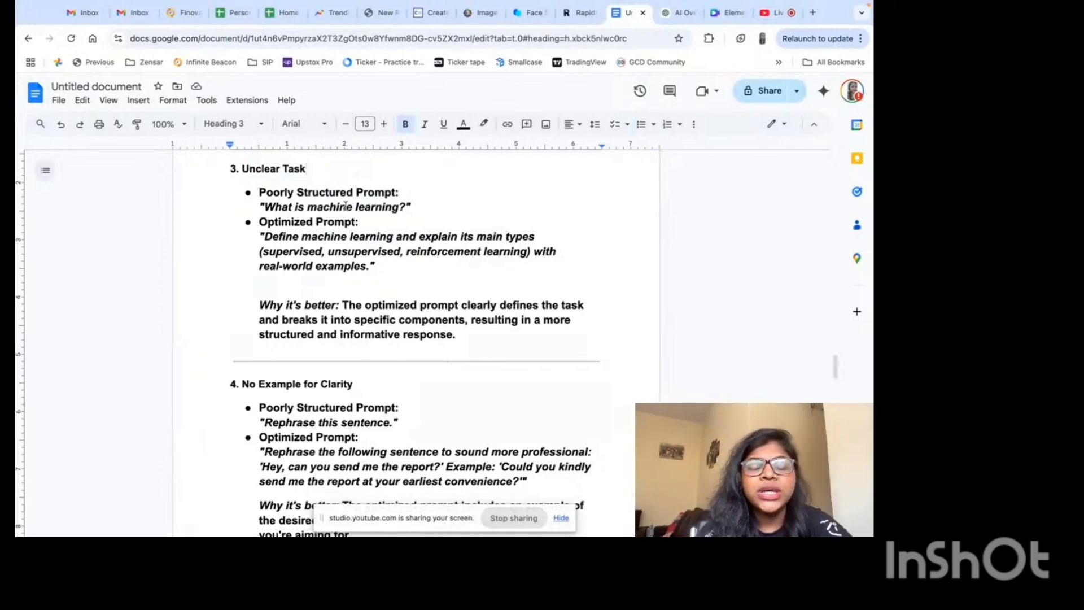
pyautogui.click(429, 207)
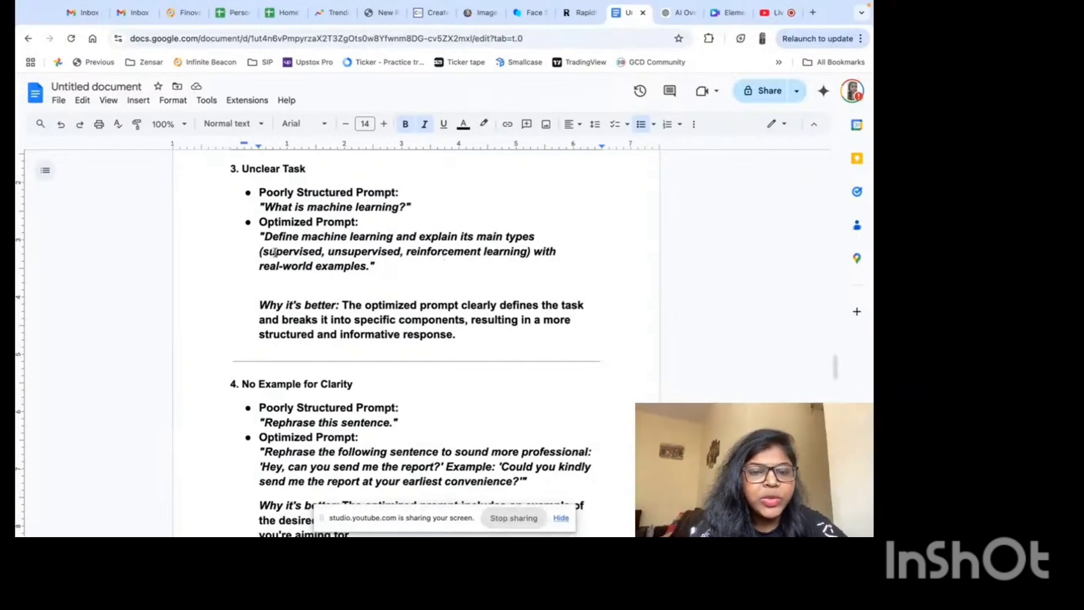
# - Copy section 3's optimized prompt about defining machine learning and its main types with real-world examples, and submit it in the ChatGPT chat
pyautogui.click(385, 266)
pyautogui.moveTo(385, 266); pyautogui.dragTo(252, 234)
pyautogui.hotkey('ctrl', 'c')
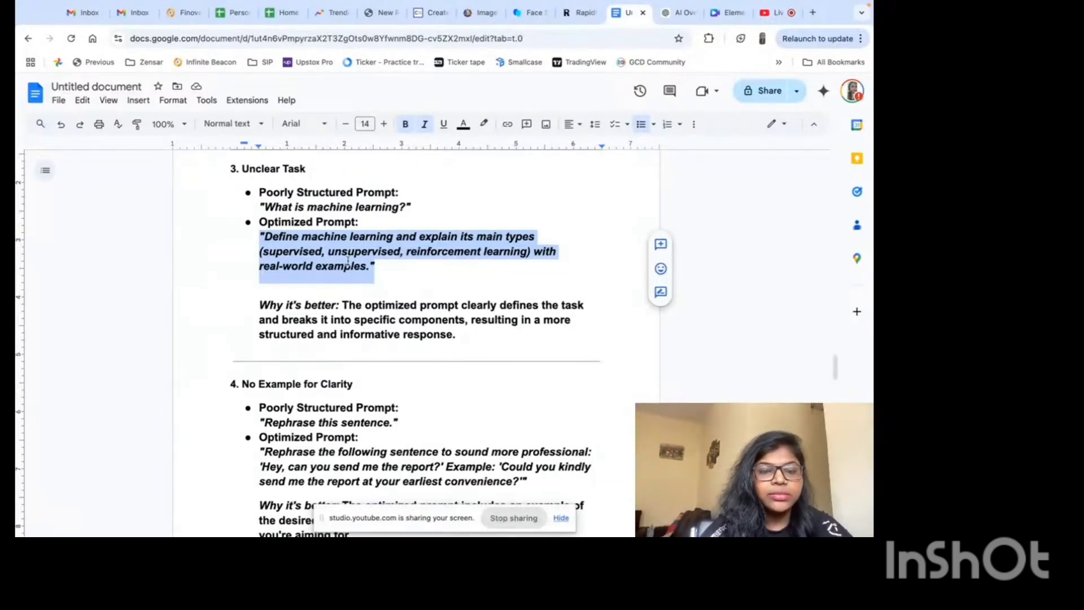
pyautogui.click(677, 13)
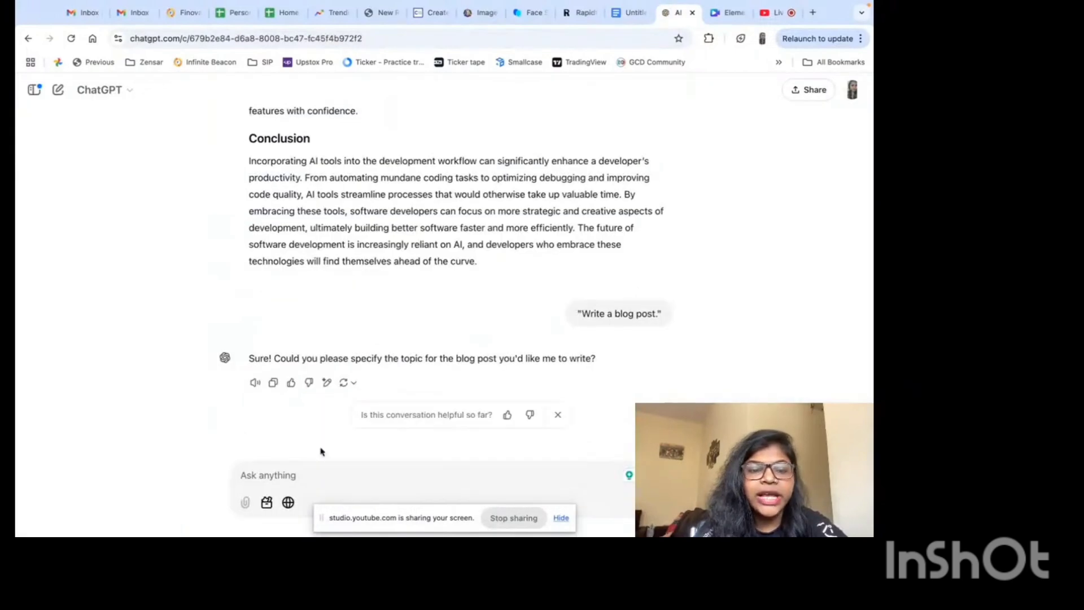
pyautogui.hotkey('ctrl', 'v')
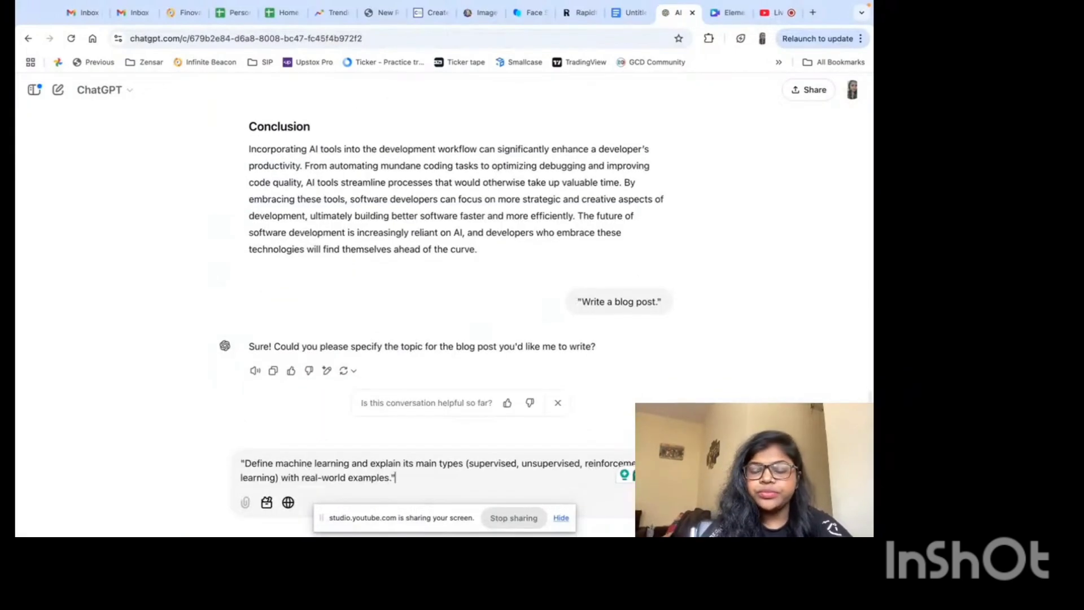
pyautogui.press('Return')
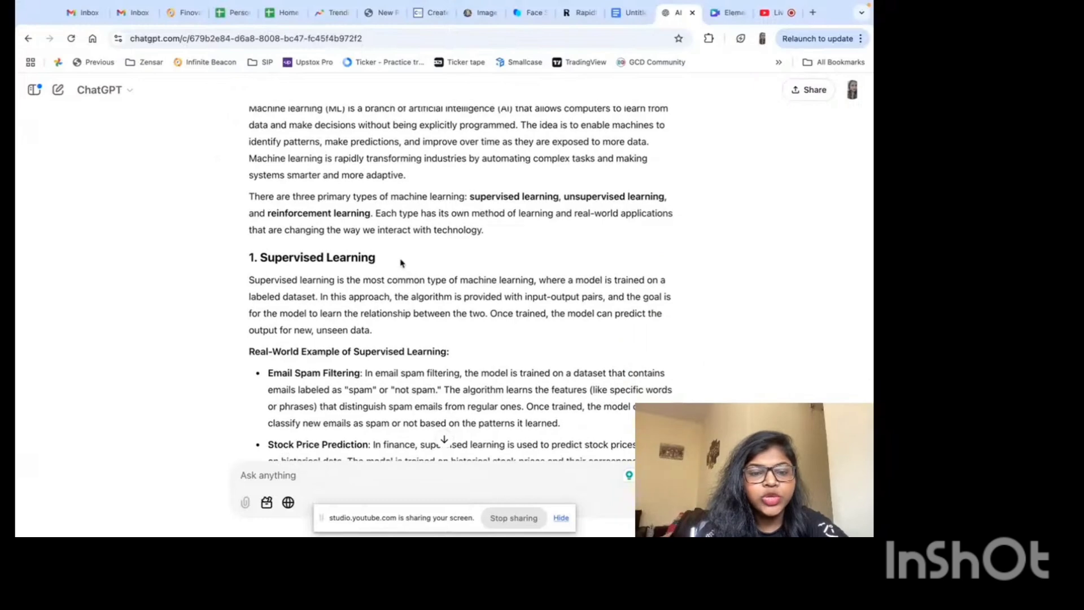
# - Examine the supervised learning section of the machine learning answer, including its real-world examples on spam filtering and stock prices
pyautogui.moveTo(406, 263); pyautogui.dragTo(252, 107)
pyautogui.click(445, 348)
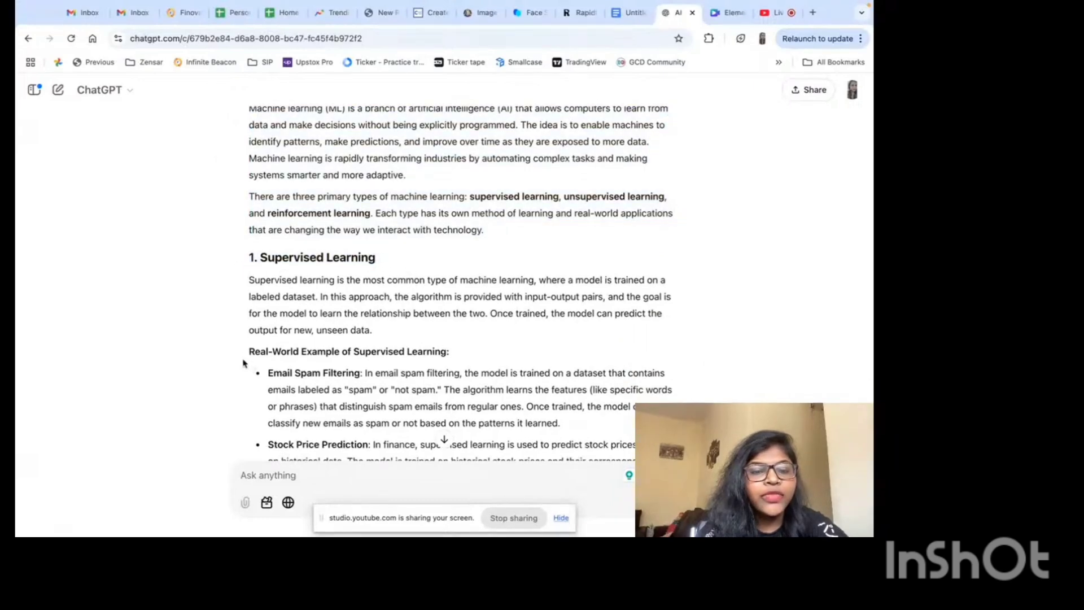
pyautogui.moveTo(248, 352); pyautogui.dragTo(412, 402)
pyautogui.scroll(-4, 412, 401)
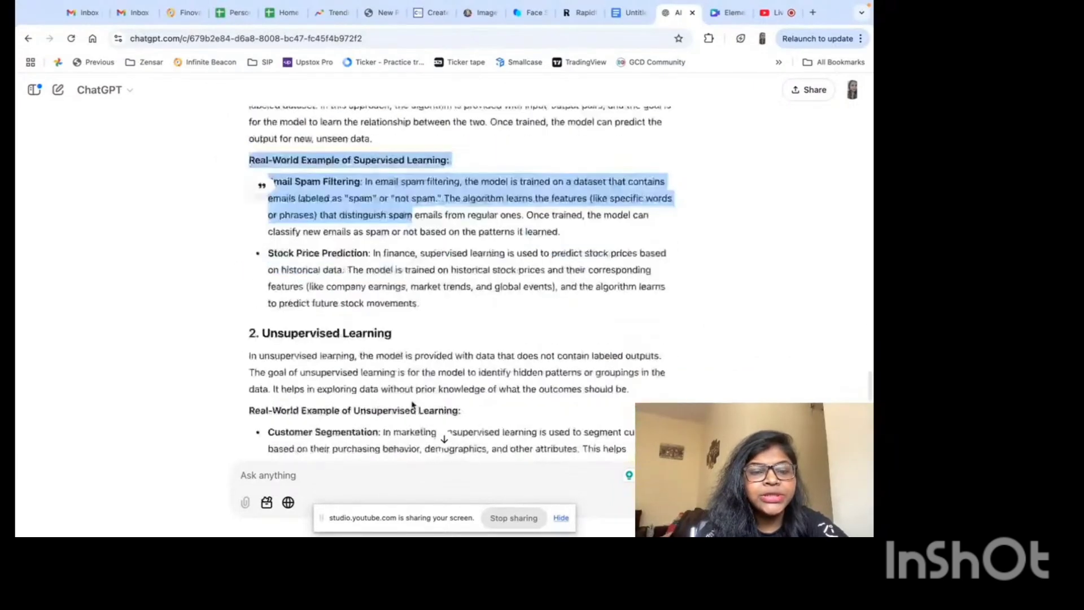
pyautogui.click(453, 301)
pyautogui.moveTo(409, 314); pyautogui.dragTo(237, 310)
pyautogui.click(357, 322)
# - Examine the unsupervised and reinforcement learning sections with their real-world examples, through to the conclusion of the answer
pyautogui.scroll(-2, 357, 323)
pyautogui.scroll(-1, 358, 323)
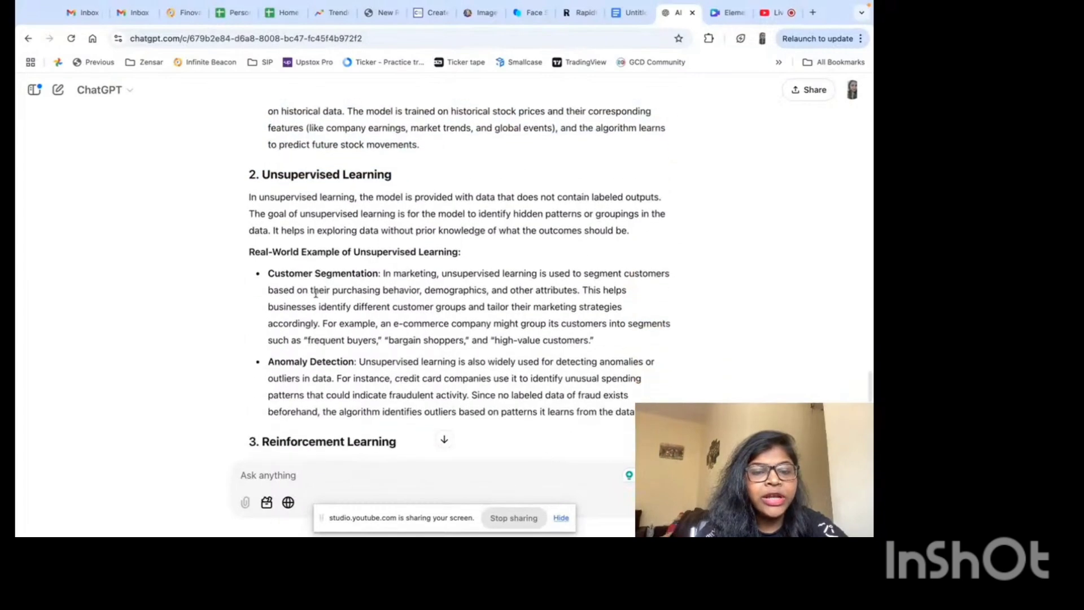
pyautogui.moveTo(267, 273); pyautogui.dragTo(386, 381)
pyautogui.click(394, 371)
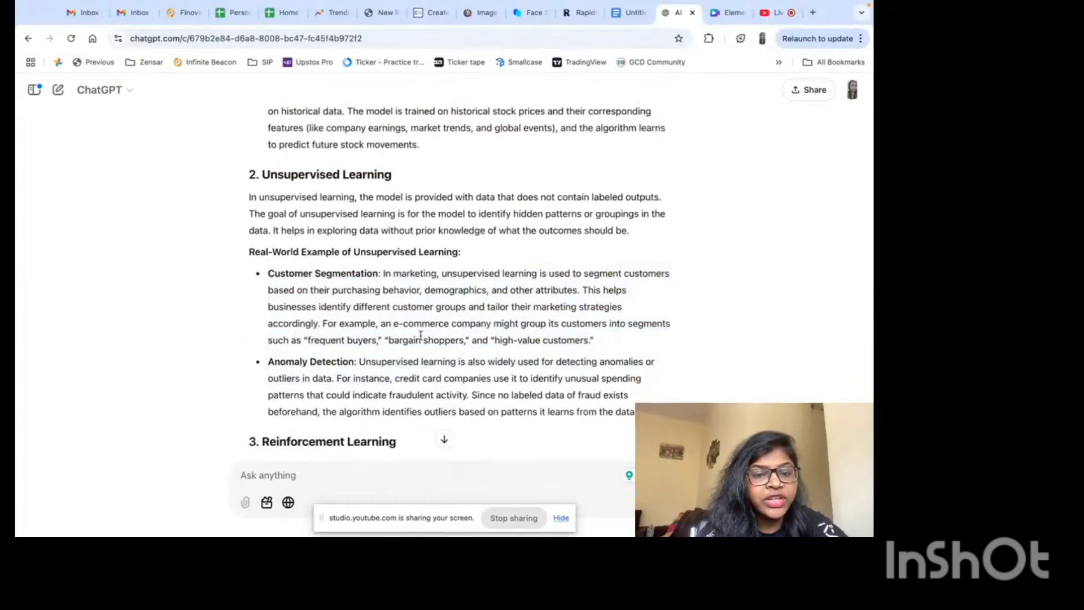
pyautogui.scroll(-4, 418, 338)
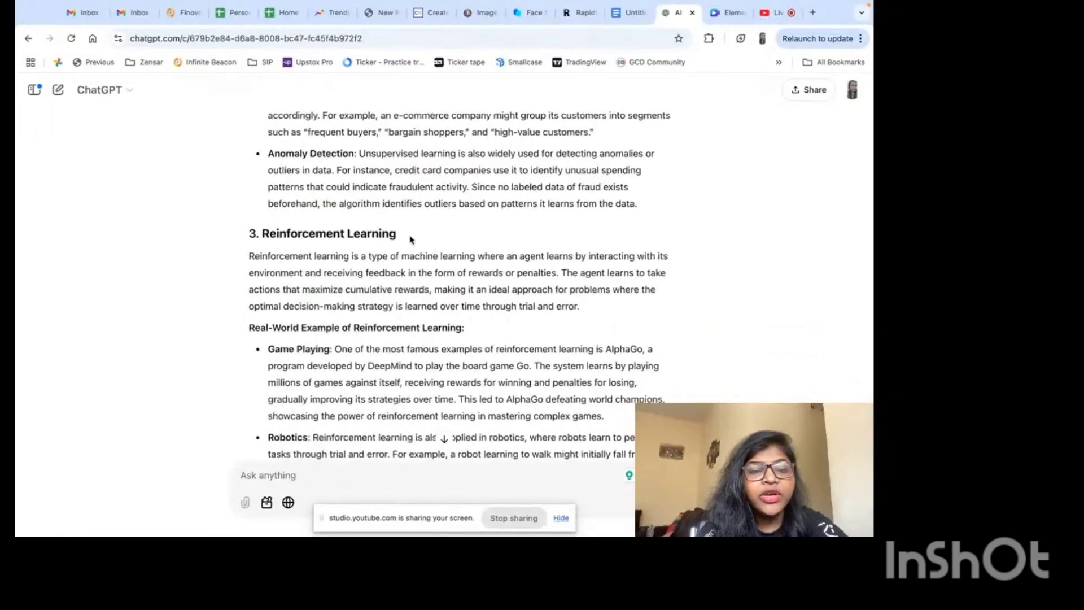
pyautogui.moveTo(412, 241); pyautogui.dragTo(262, 238)
pyautogui.click(280, 250)
pyautogui.scroll(-2, 323, 283)
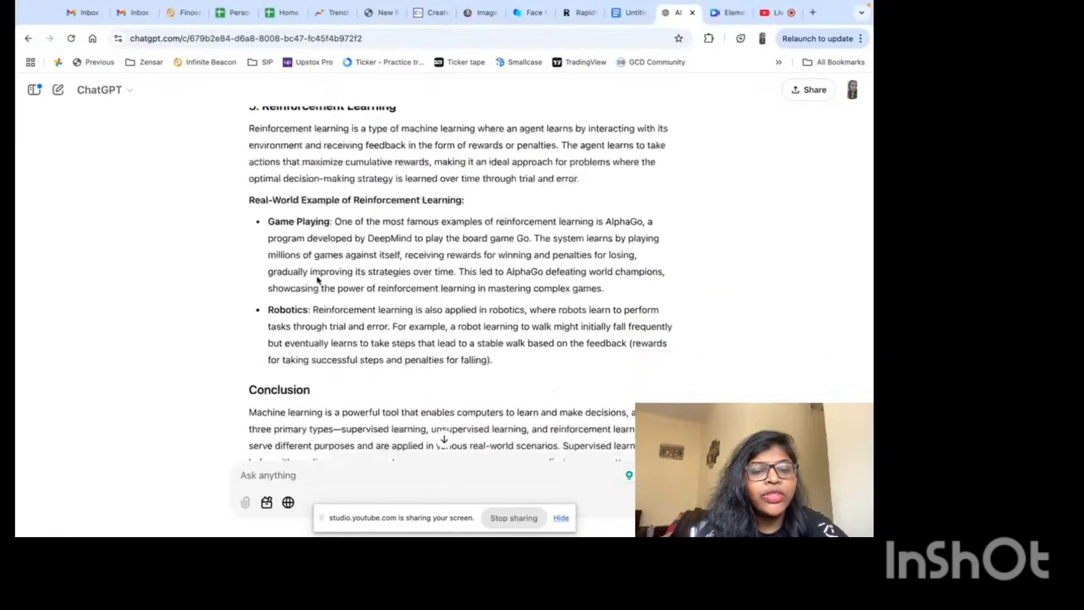
pyautogui.moveTo(249, 200); pyautogui.dragTo(388, 308)
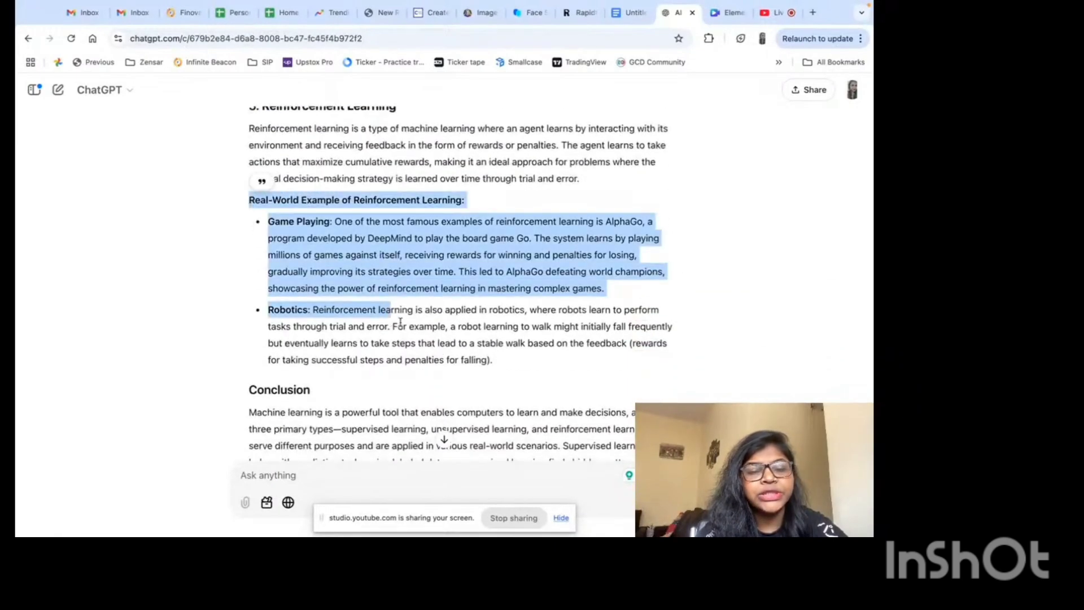
pyautogui.click(439, 326)
pyautogui.scroll(-2, 452, 322)
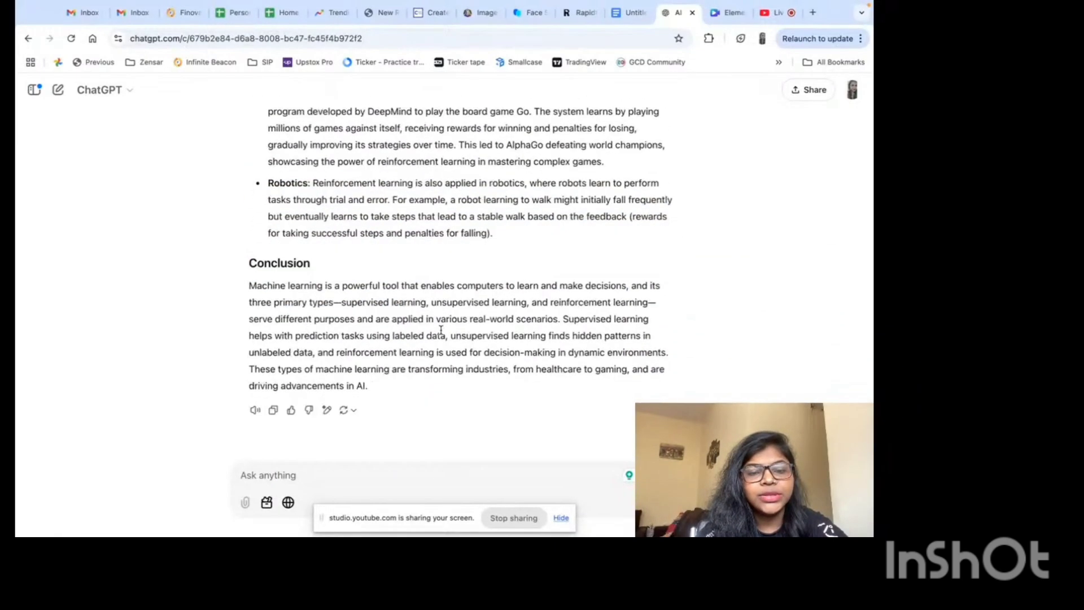
# - Copy section 3's poorly structured prompt "What is machine learning?" from the Google Docs document and submit it in the ChatGPT chat
pyautogui.click(629, 13)
pyautogui.click(433, 206)
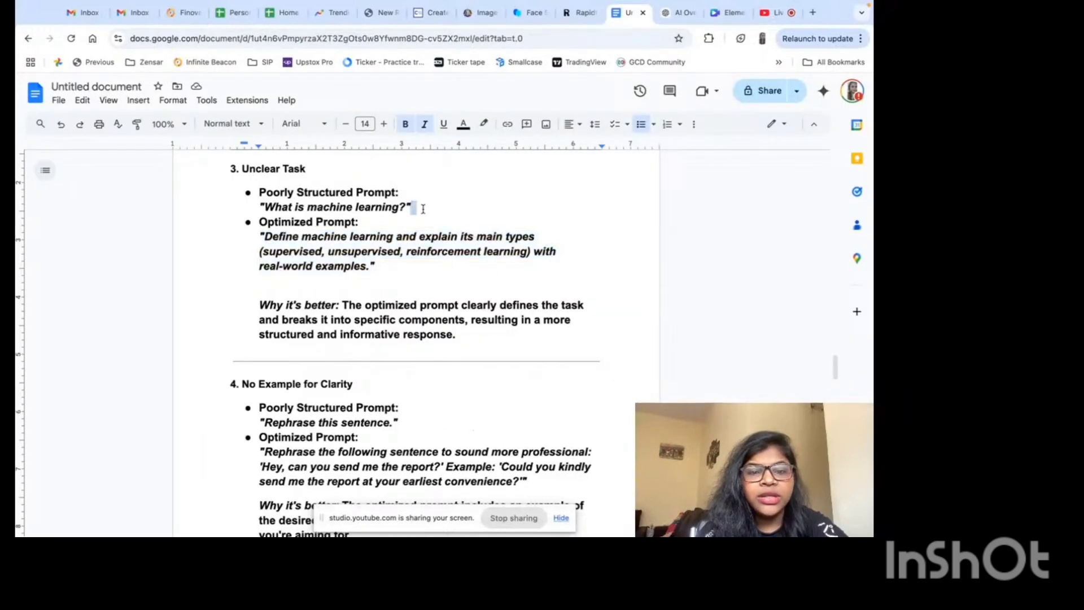
pyautogui.moveTo(418, 206); pyautogui.dragTo(263, 210)
pyautogui.press('super+c')
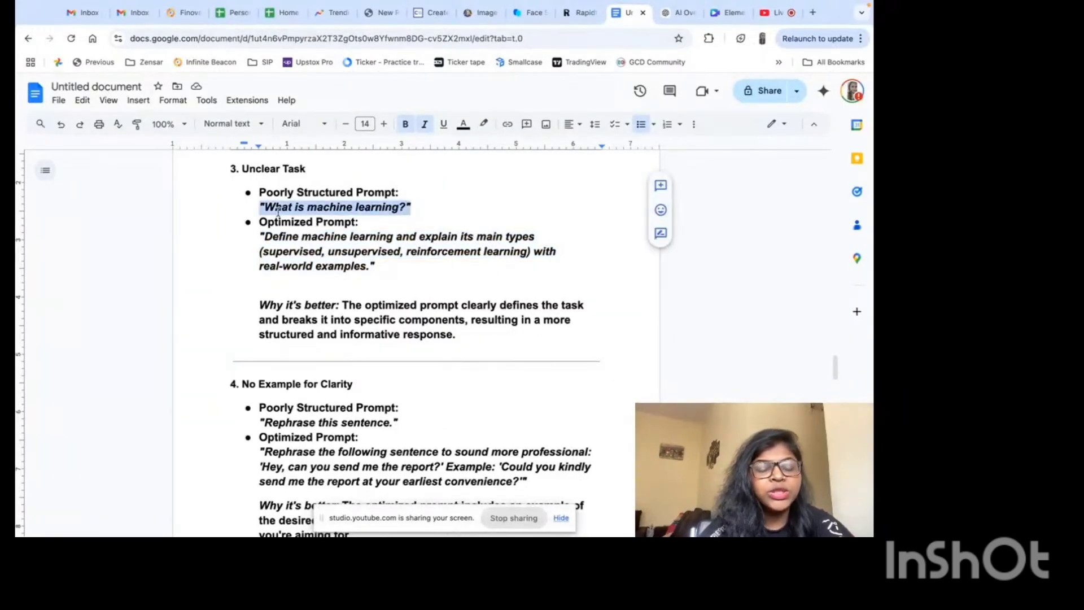
pyautogui.click(489, 194)
pyautogui.click(662, 29)
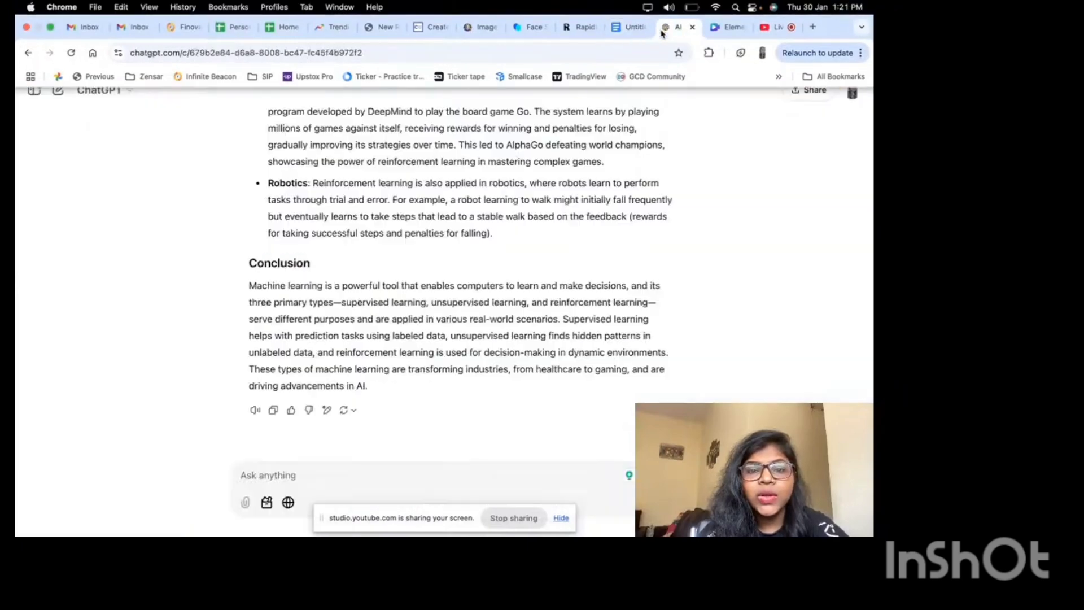
pyautogui.click(318, 471)
pyautogui.press('super+v')
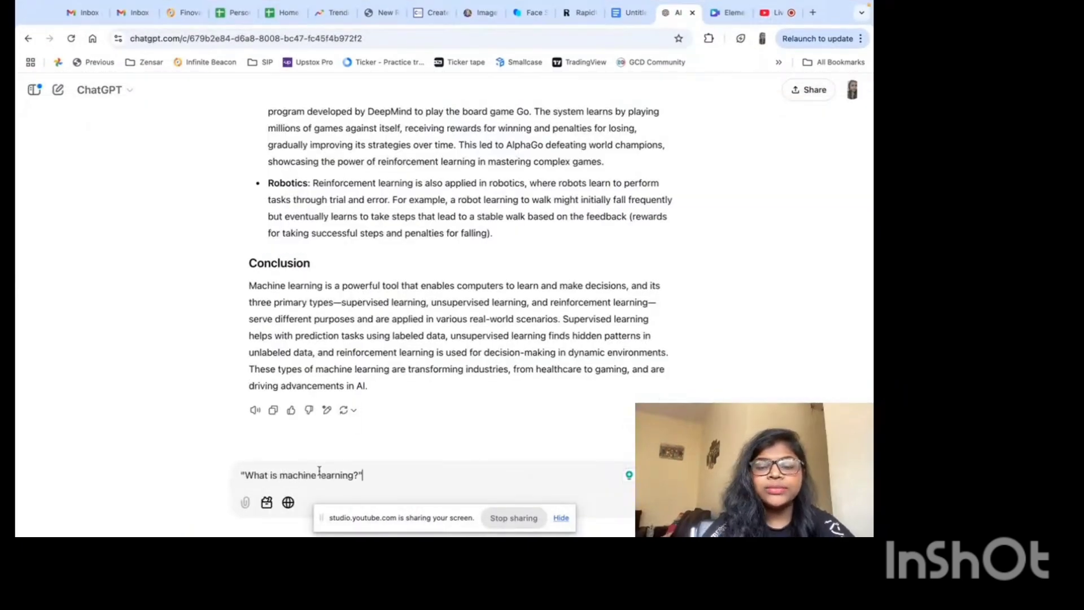
pyautogui.press('Return')
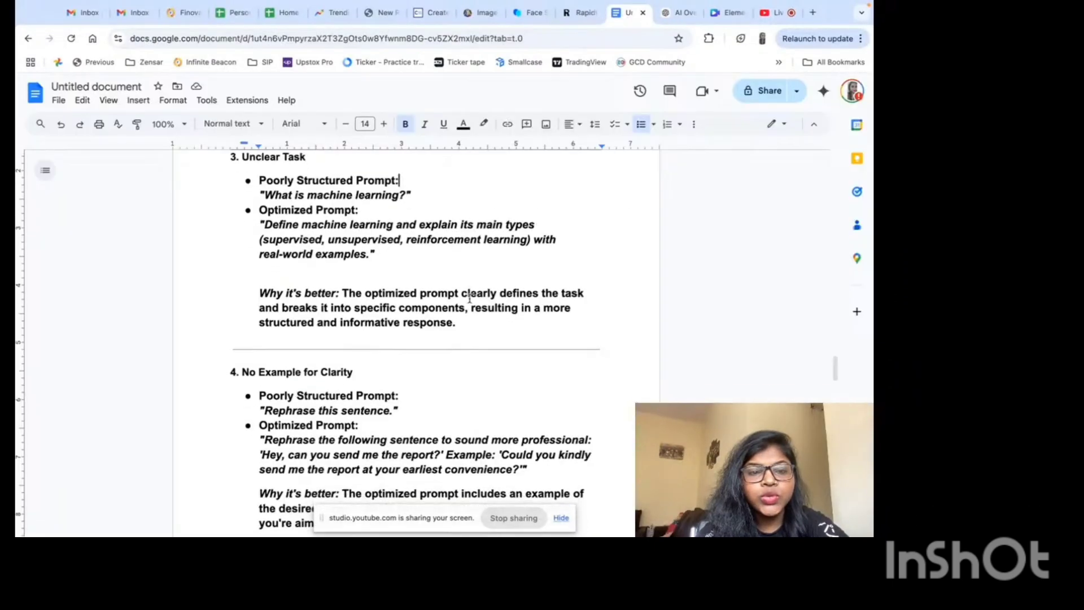
# - Read section 4 of the Google Docs document, "No Example for Clarity", highlighting its poorly structured prompt "Rephrase this sentence."
pyautogui.scroll(-1, 471, 304)
pyautogui.scroll(-3, 469, 298)
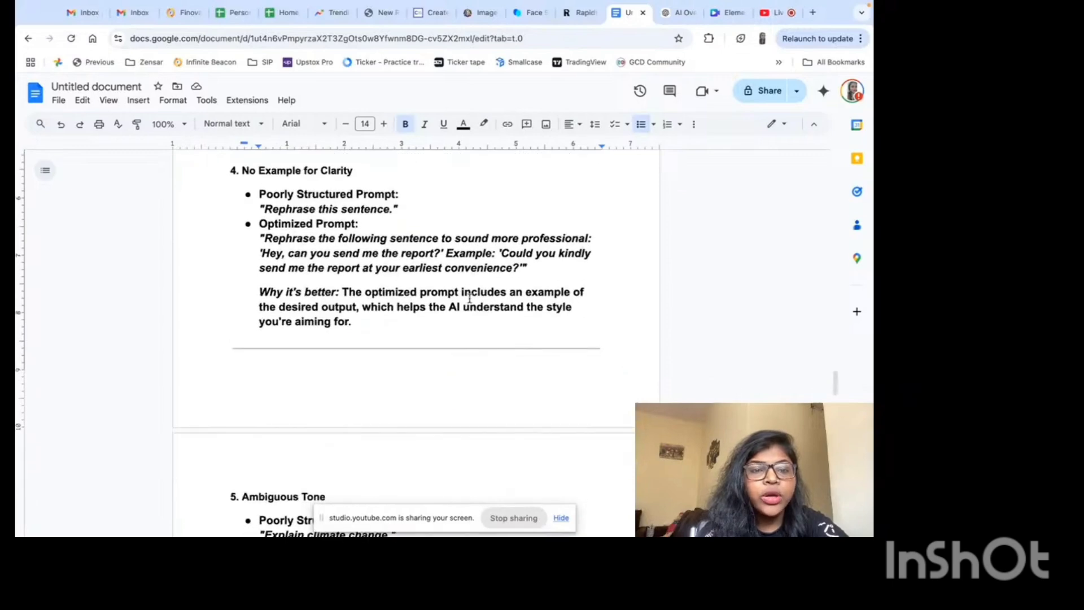
pyautogui.click(367, 171)
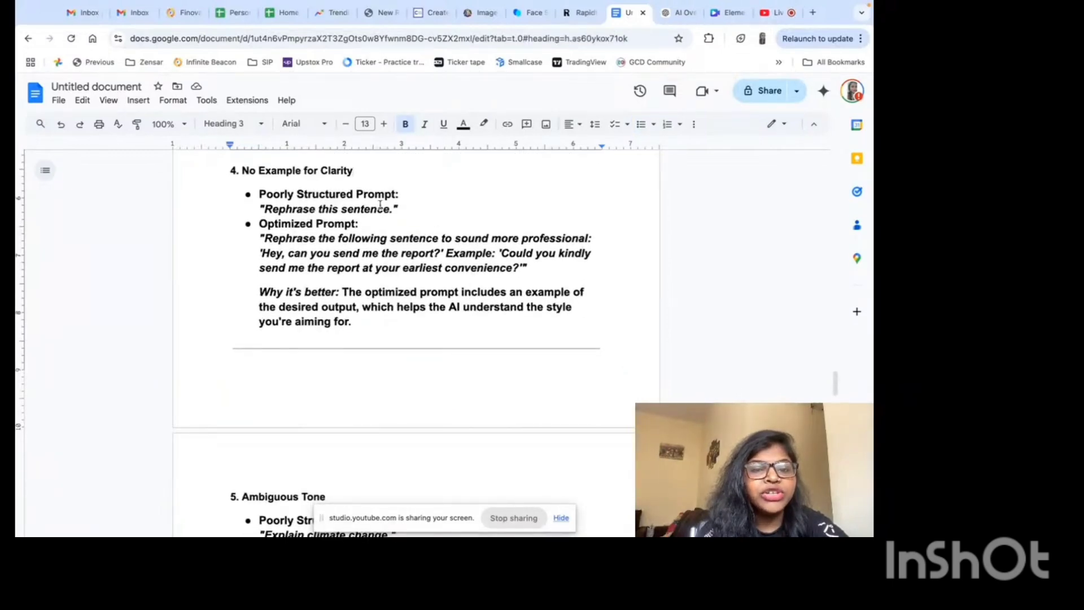
pyautogui.moveTo(399, 209); pyautogui.dragTo(259, 209)
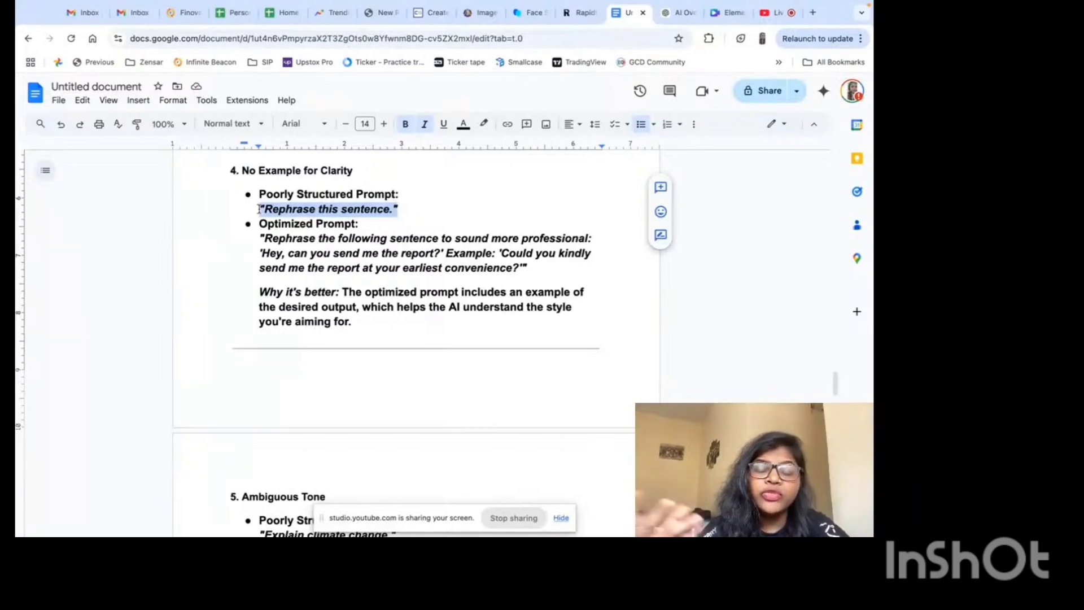
# - Copy section 4's optimized prompt about rephrasing the report request to sound more professional, and submit it in the ChatGPT chat
pyautogui.doubleClick(370, 226)
pyautogui.moveTo(259, 237); pyautogui.dragTo(532, 274)
pyautogui.hotkey('ctrl', 'c')
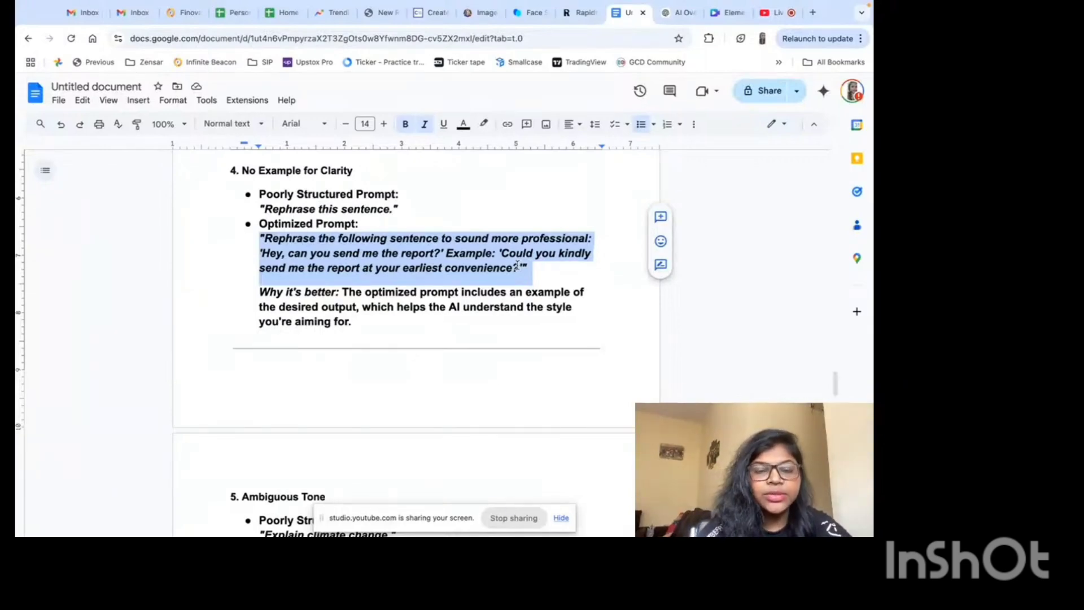
pyautogui.click(680, 13)
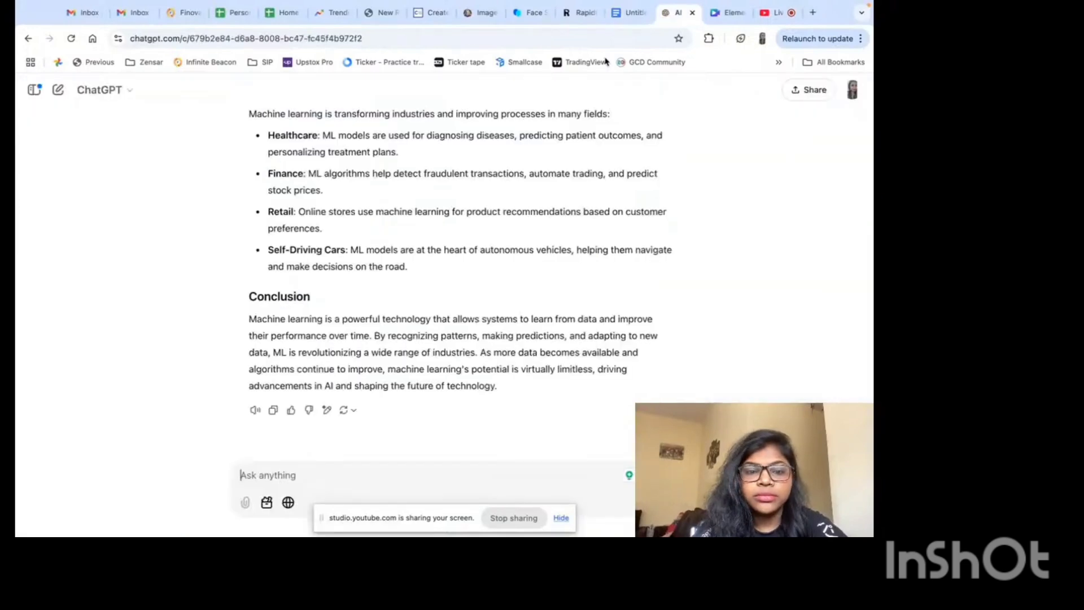
pyautogui.hotkey('ctrl', 'v')
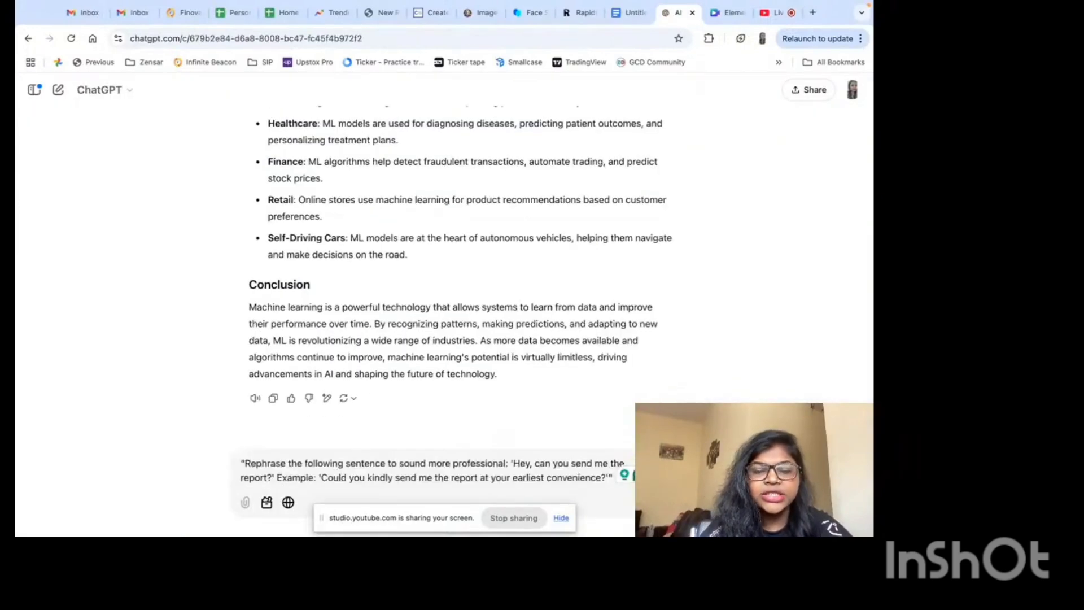
pyautogui.press('Return')
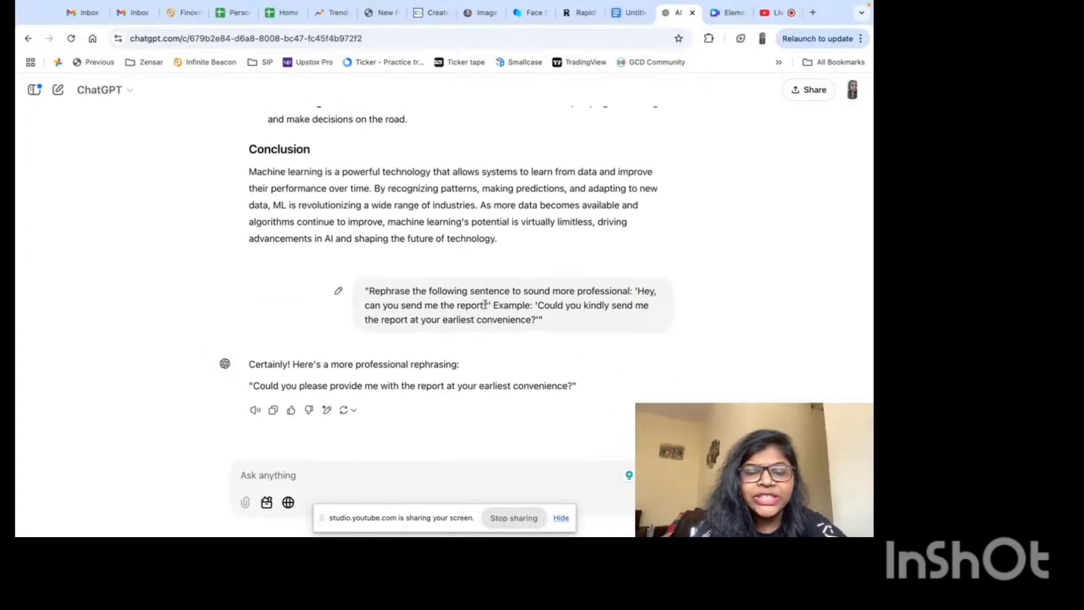
# - Copy section 4's poorly structured prompt "Rephrase this sentence." from the Google Docs document, submit it in the ChatGPT chat and review the reply
pyautogui.click(627, 14)
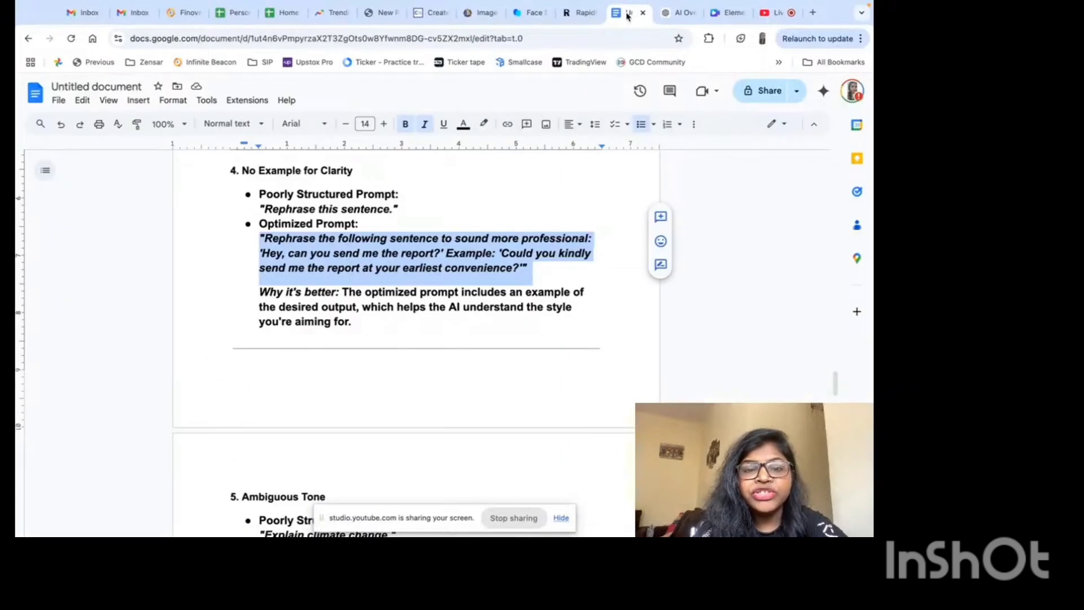
pyautogui.click(453, 233)
pyautogui.moveTo(399, 209); pyautogui.dragTo(257, 211)
pyautogui.hotkey('ctrl', 'c')
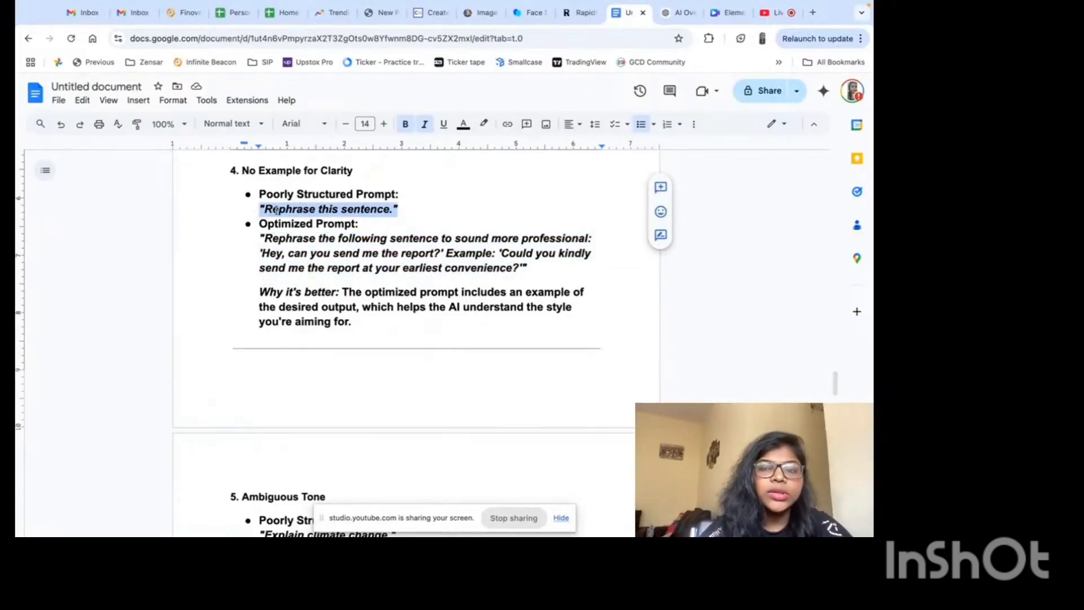
pyautogui.click(678, 14)
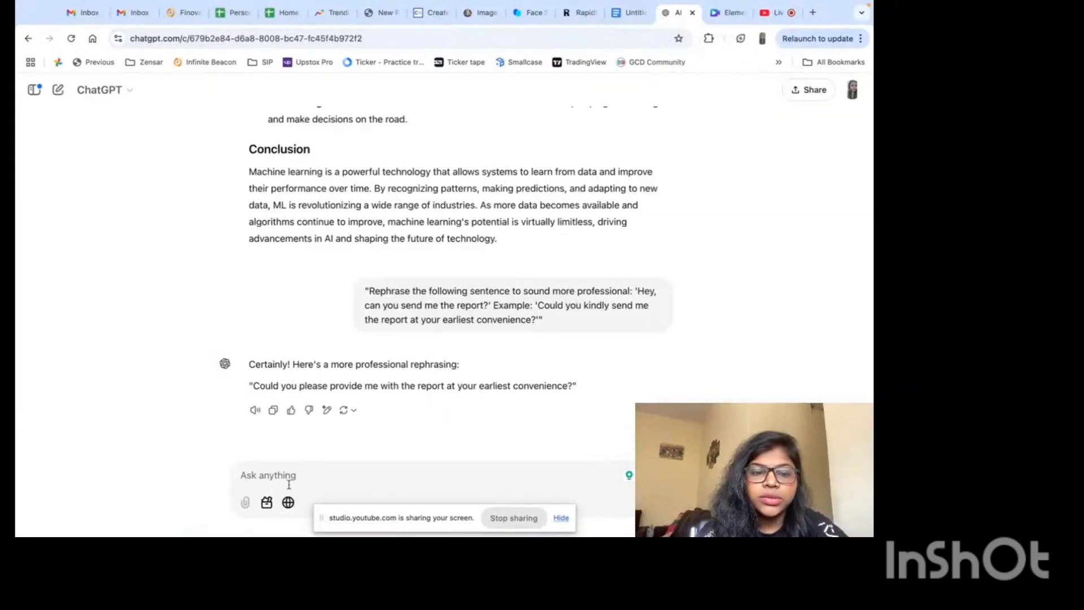
pyautogui.hotkey('ctrl', 'v')
pyautogui.press('Return')
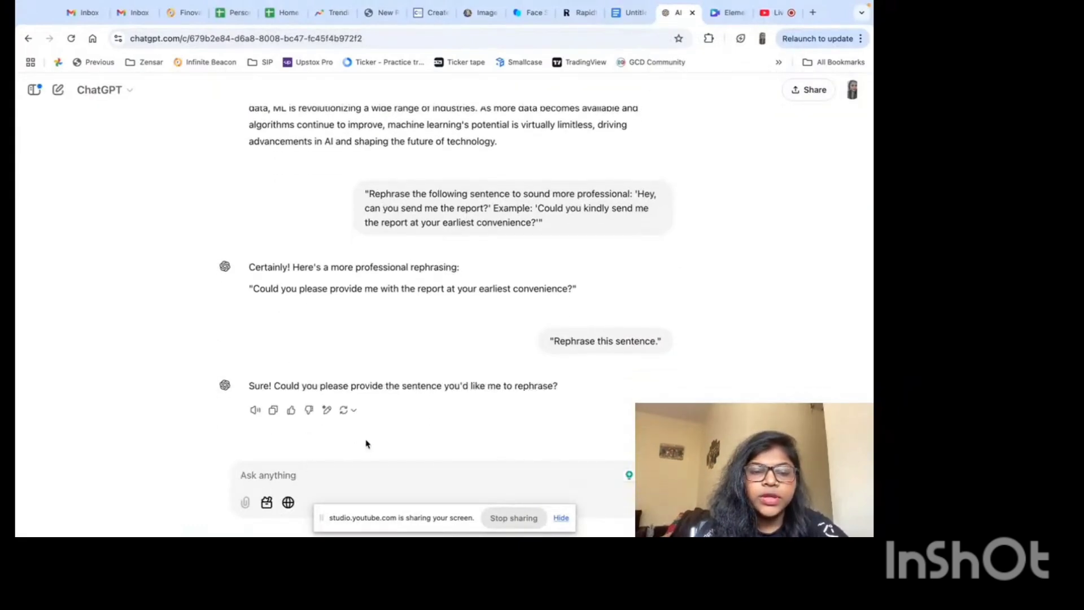
pyautogui.moveTo(274, 387); pyautogui.dragTo(516, 389)
pyautogui.click(576, 390)
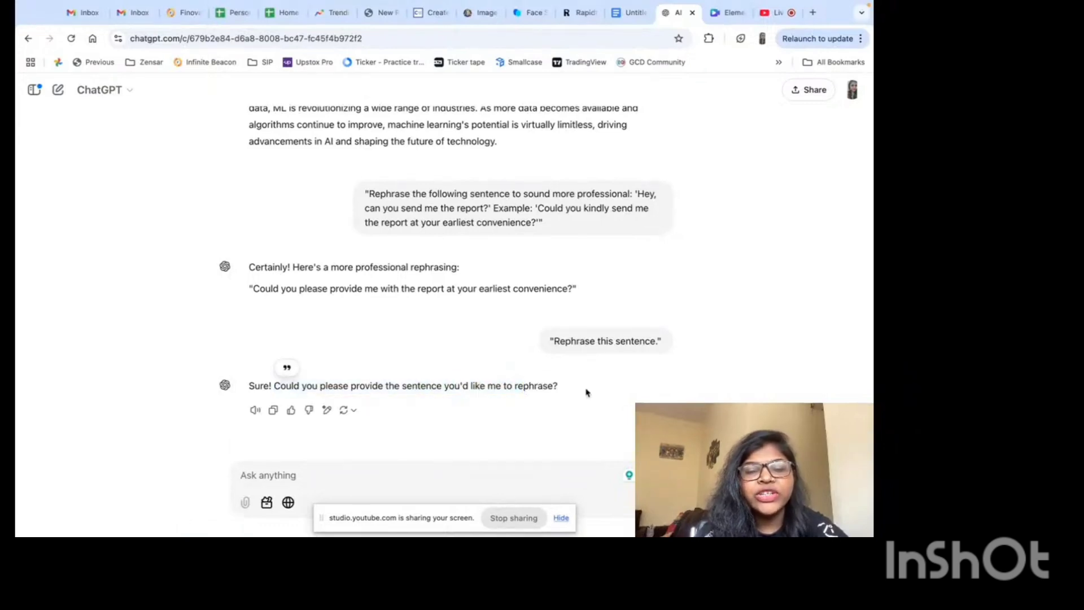
# - Return to the Google Docs document and read section 5, "Ambiguous Tone", with its poorly structured prompt "Explain climate change."
pyautogui.click(629, 12)
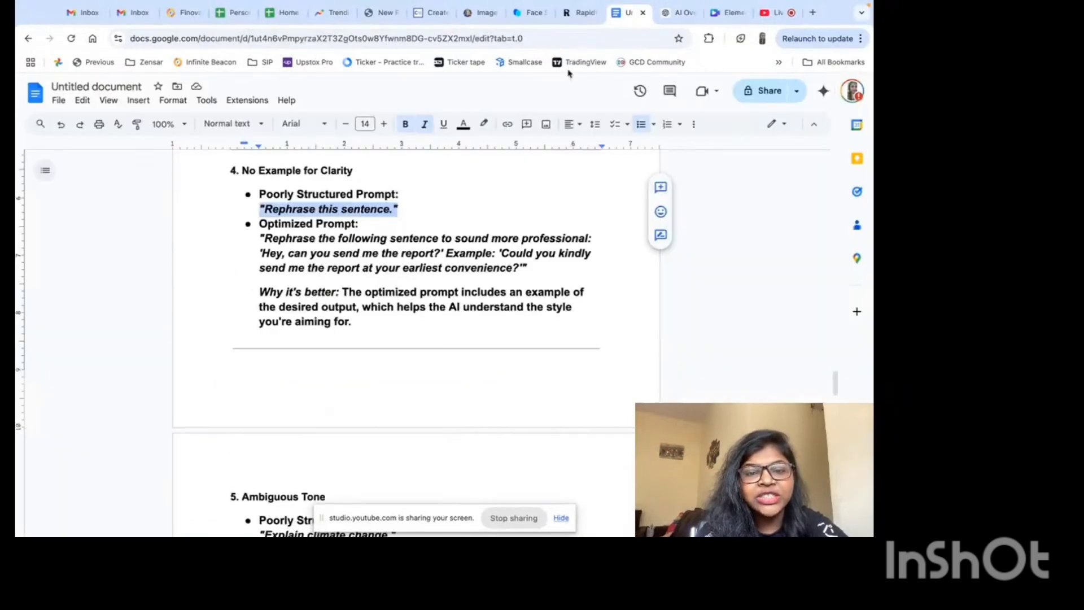
pyautogui.click(388, 364)
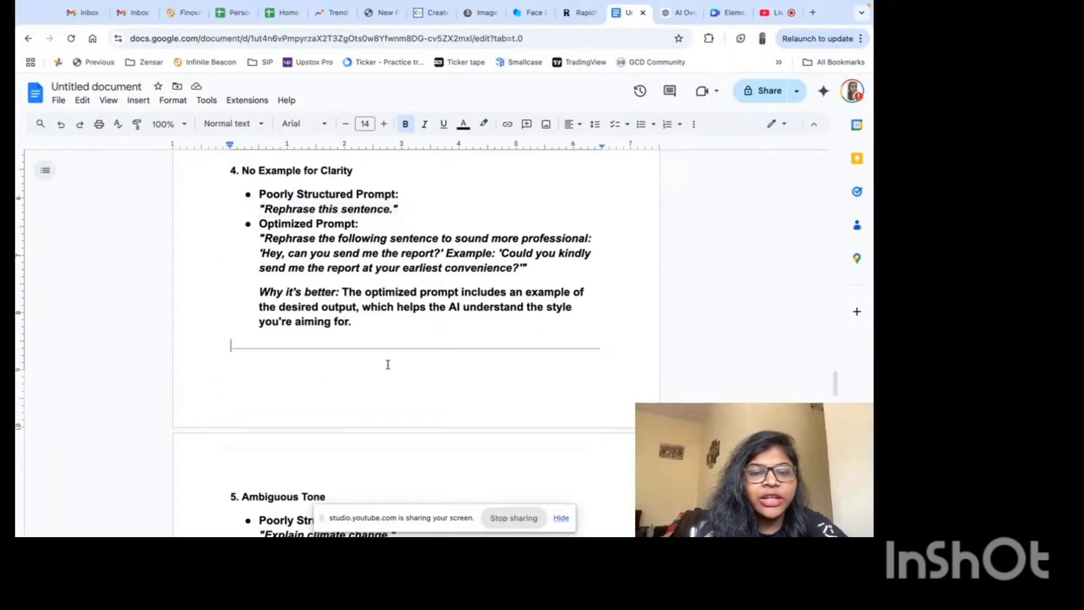
pyautogui.scroll(-5, 378, 283)
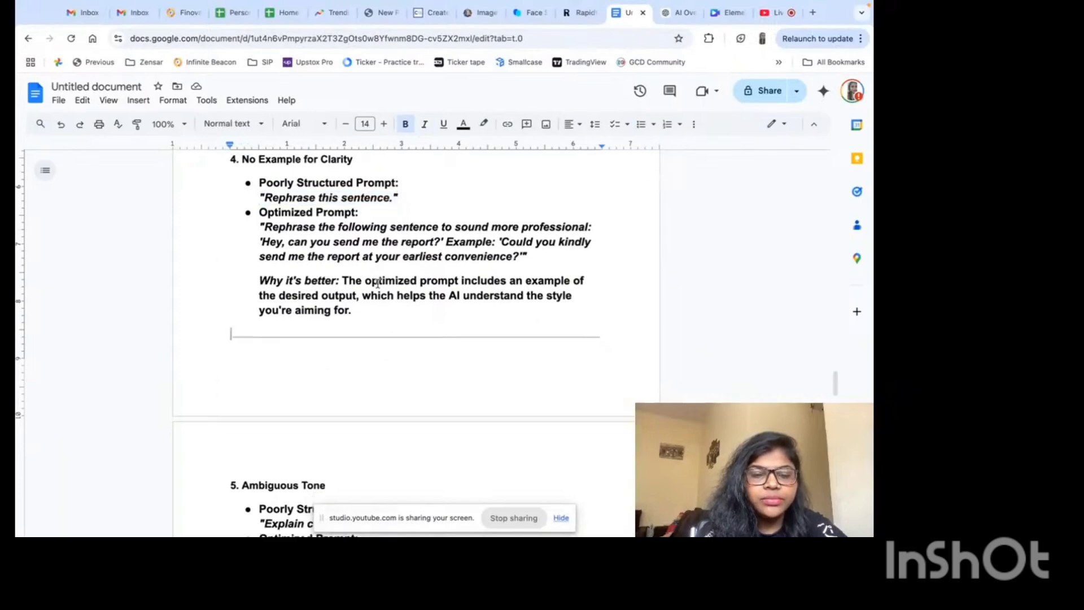
pyautogui.scroll(-1, 378, 283)
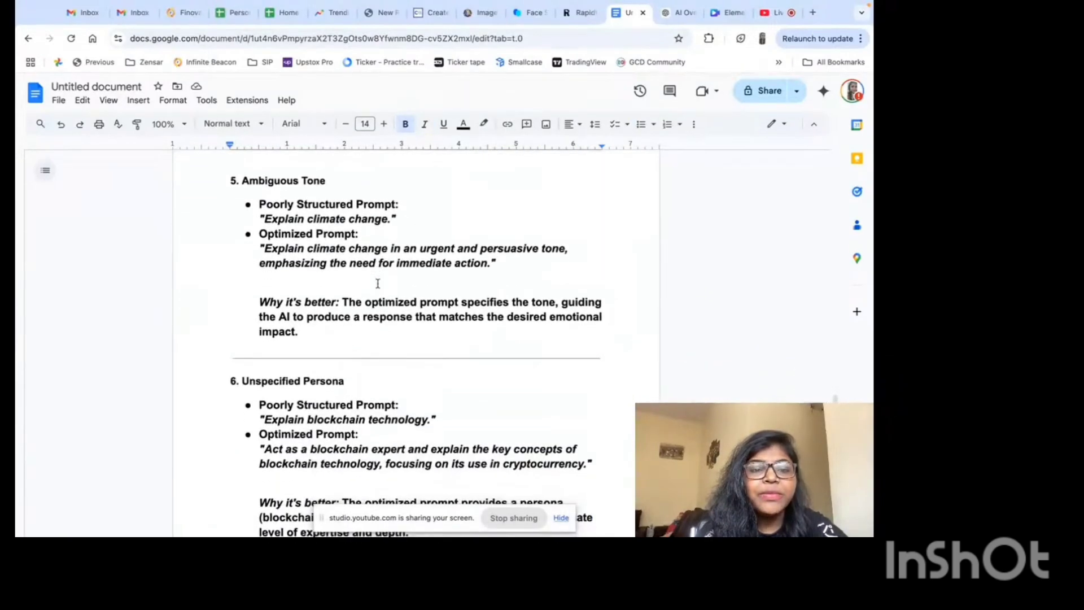
pyautogui.scroll(-1, 370, 238)
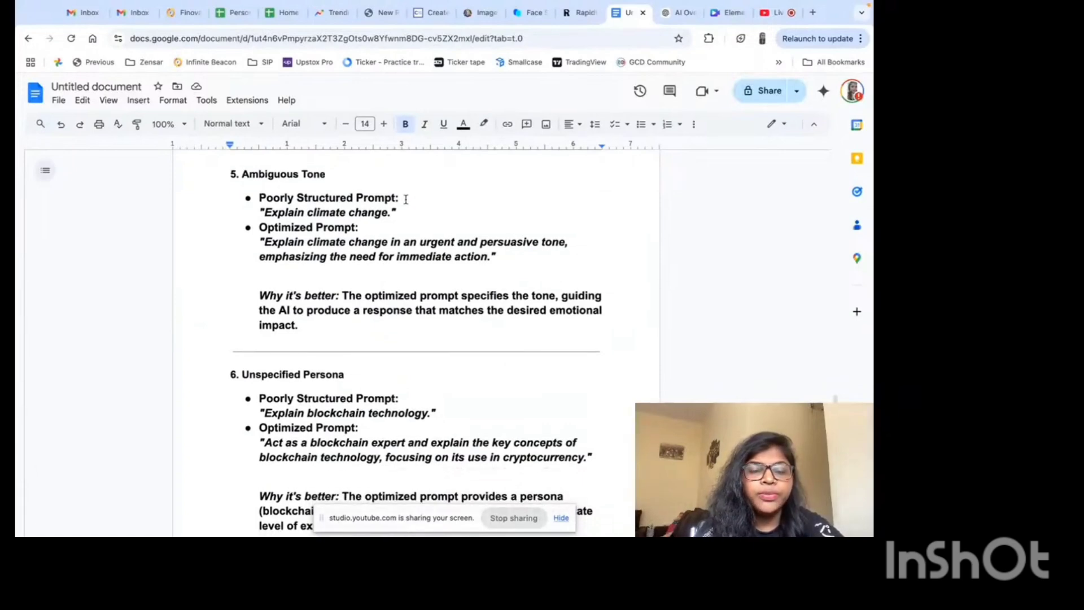
pyautogui.moveTo(398, 213); pyautogui.dragTo(255, 212)
pyautogui.moveTo(395, 215); pyautogui.dragTo(391, 224)
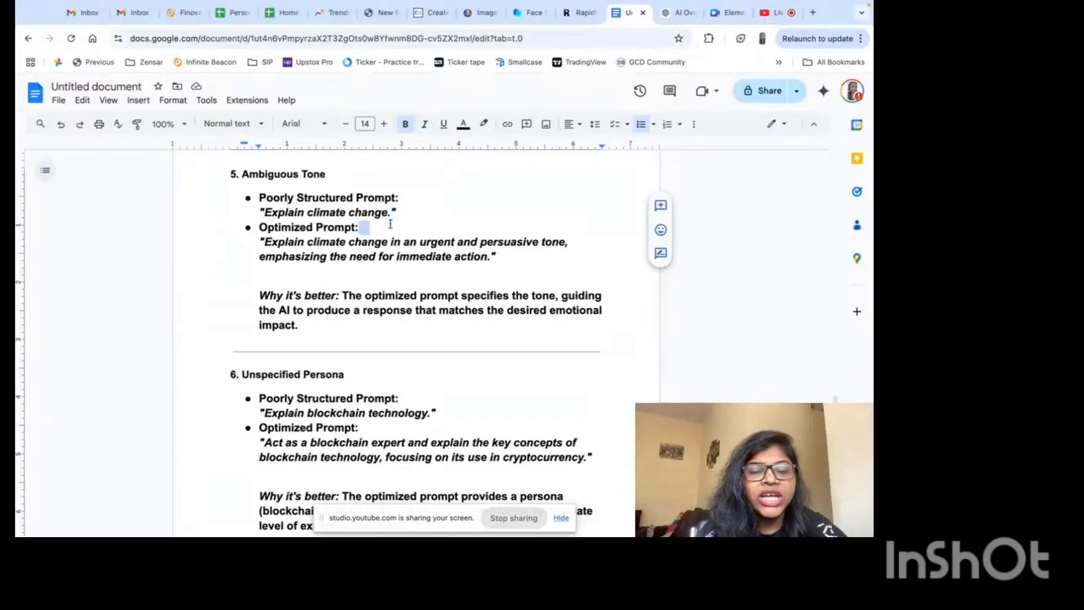
# - Copy section 5's optimized prompt about explaining climate change in an urgent and persuasive tone, and submit it in the ChatGPT chat
pyautogui.moveTo(497, 261); pyautogui.dragTo(256, 245)
pyautogui.hotkey('ctrl', 'c')
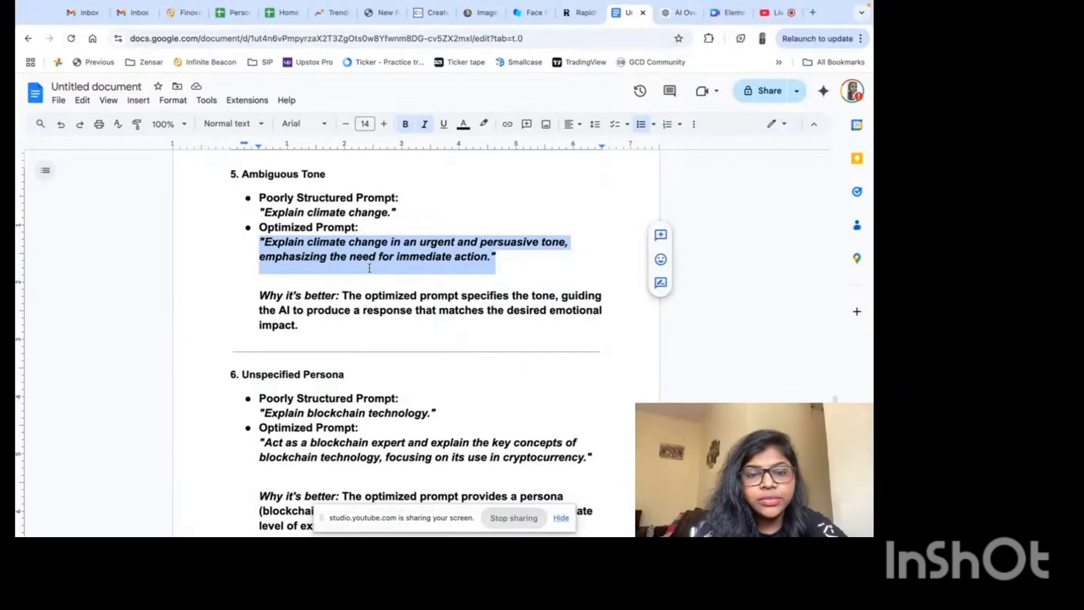
pyautogui.click(571, 172)
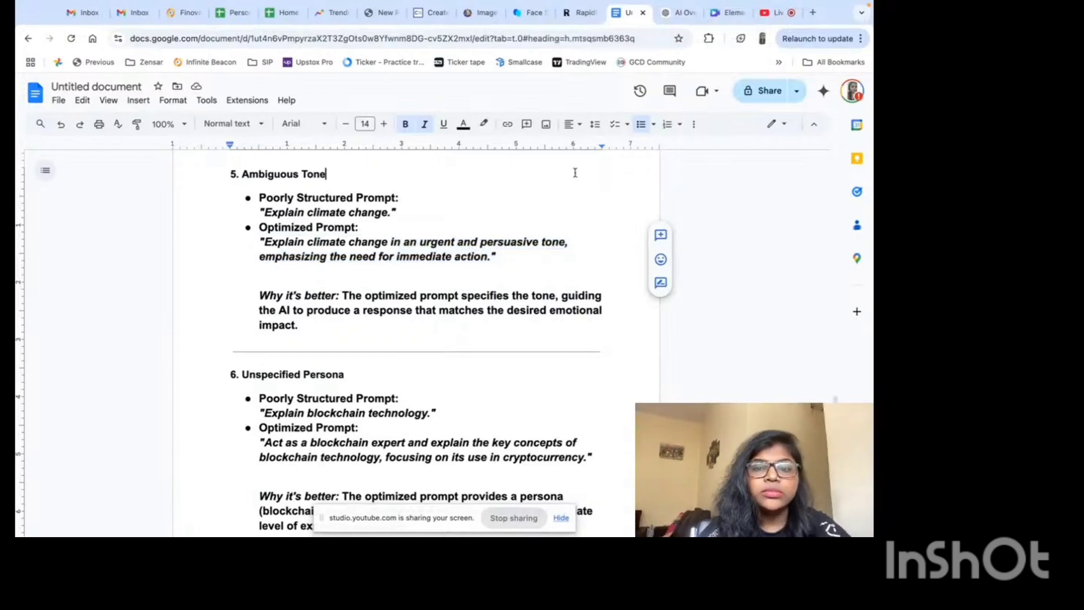
pyautogui.click(677, 12)
pyautogui.click(325, 477)
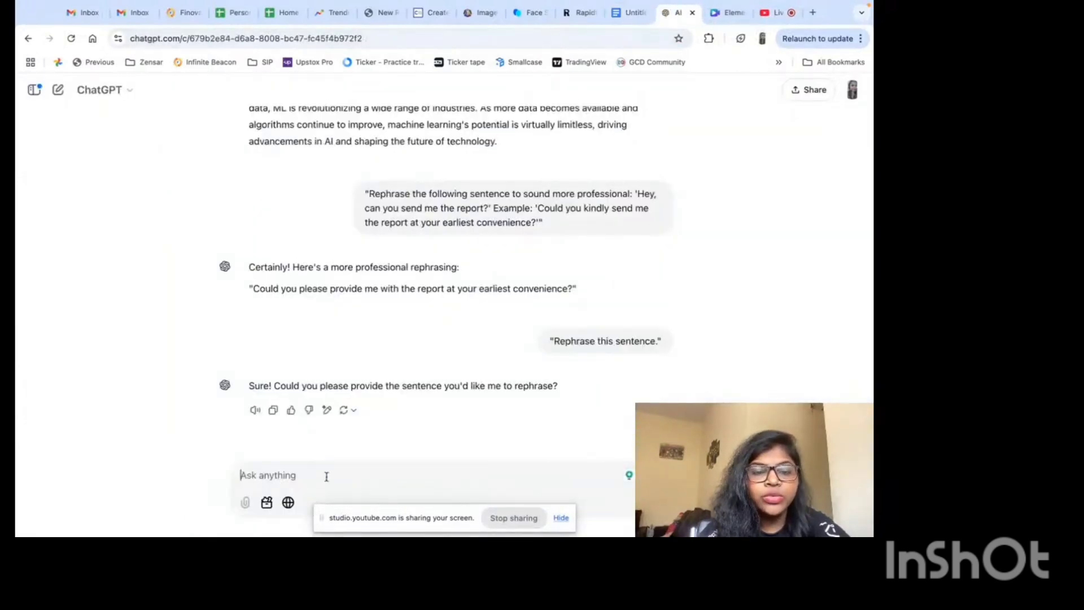
pyautogui.hotkey('ctrl', 'v')
pyautogui.press('Return')
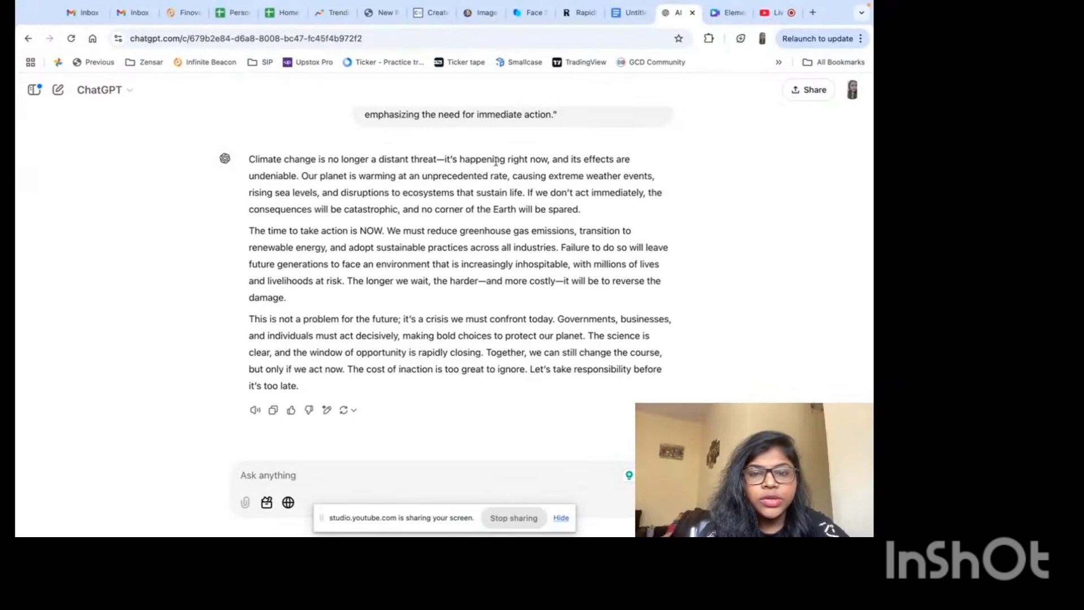
# - Highlight the climate change reply's opening statement, and read section 6, "Unspecified Persona", with its poorly structured prompt in the Google Docs document
pyautogui.moveTo(548, 160); pyautogui.dragTo(248, 161)
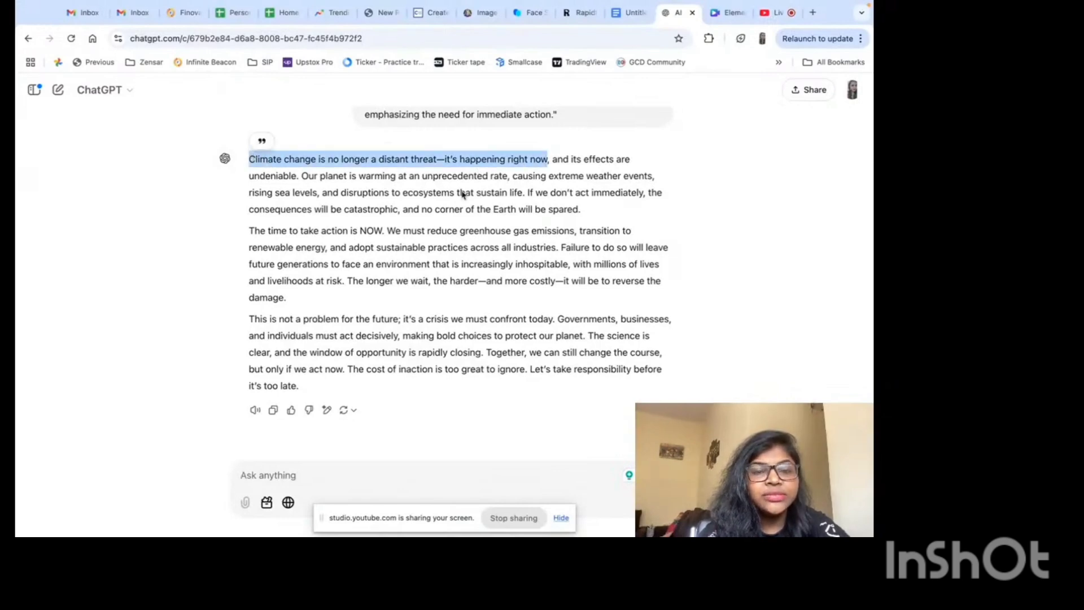
pyautogui.click(560, 177)
pyautogui.hotkey('ctrl', 'shift', 'Tab')
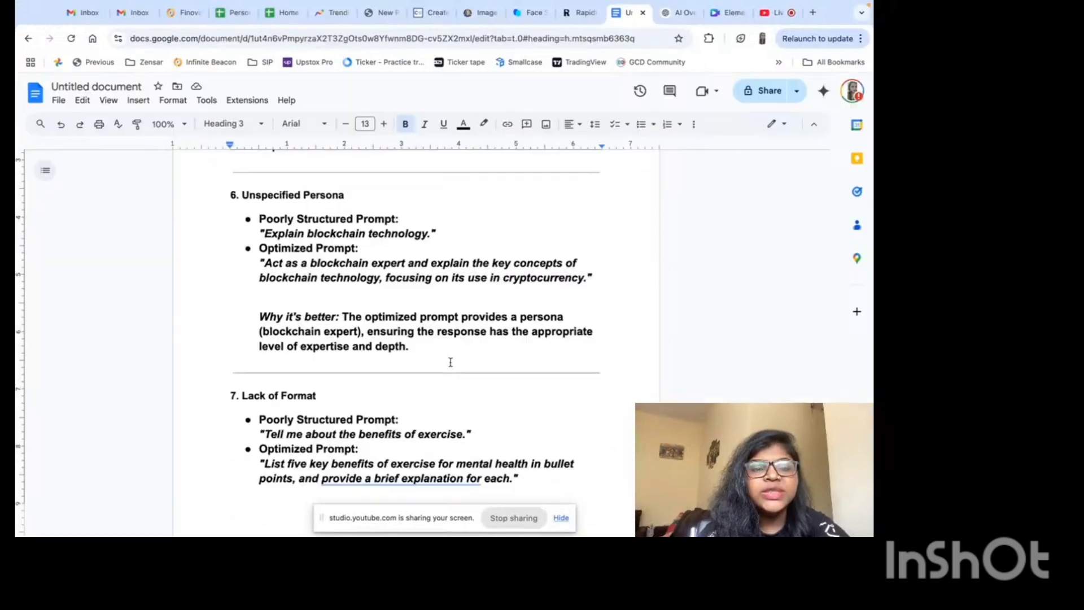
pyautogui.scroll(-2, 450, 362)
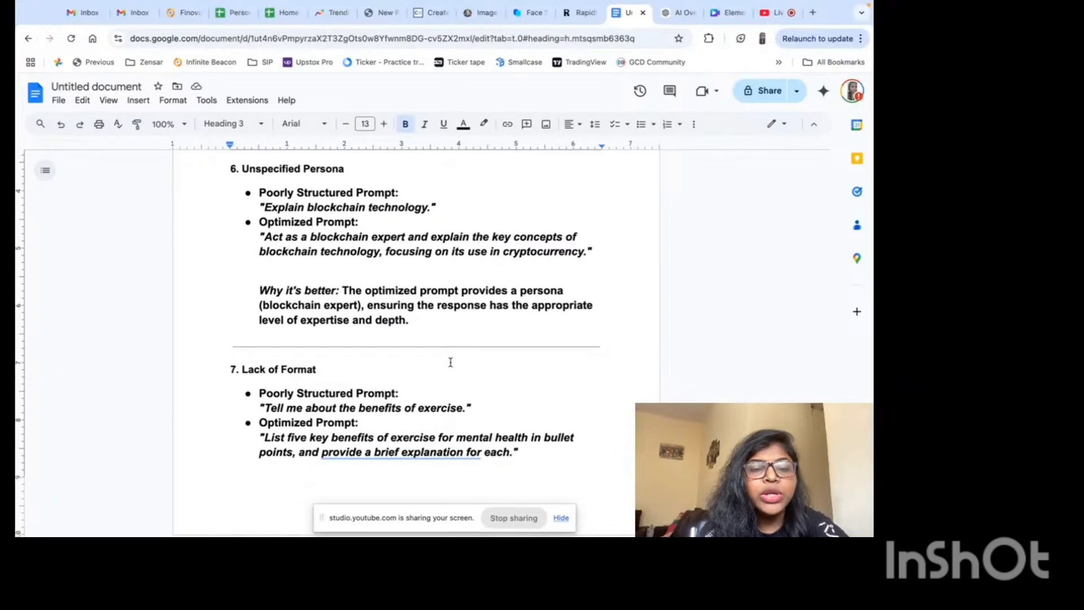
pyautogui.moveTo(435, 207); pyautogui.dragTo(257, 207)
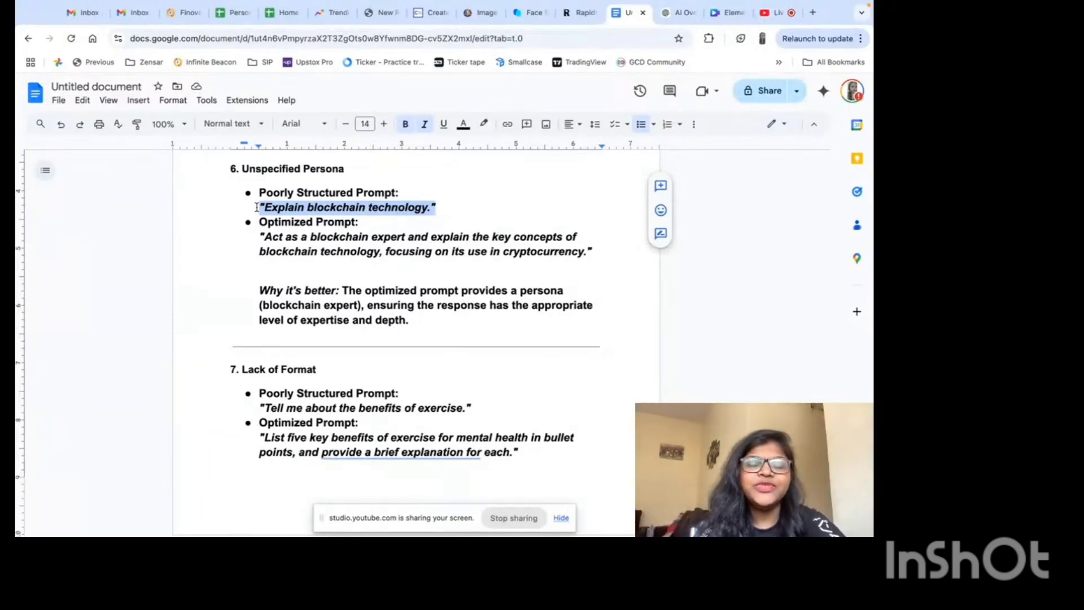
pyautogui.click(595, 273)
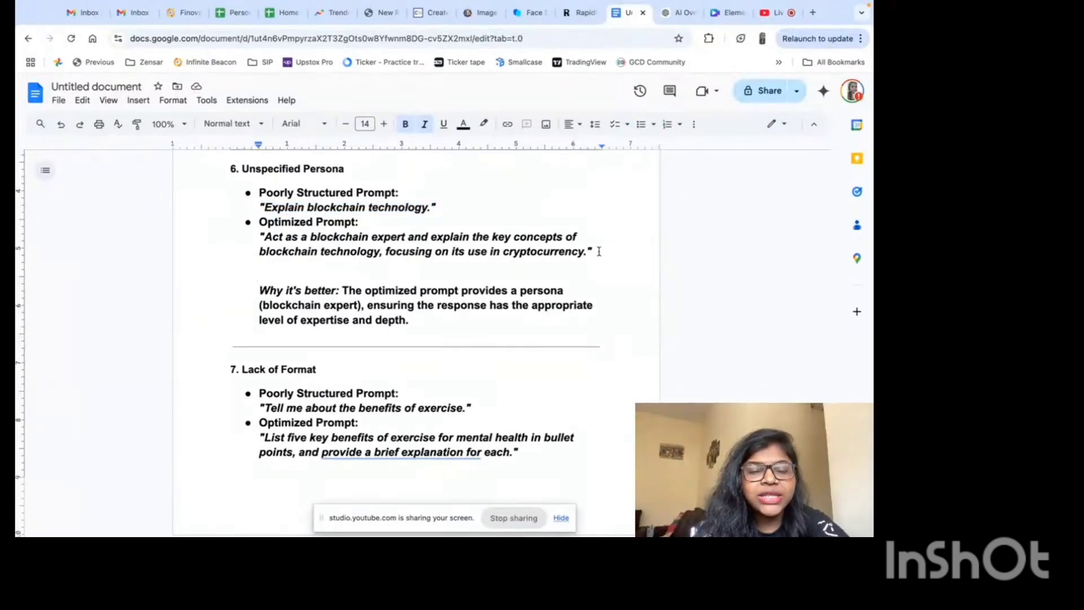
# - Copy section 6's optimized prompt about explaining blockchain's key concepts as a blockchain expert, and submit it in the ChatGPT chat
pyautogui.moveTo(599, 251); pyautogui.dragTo(227, 243)
pyautogui.hotkey('ctrl', 'c')
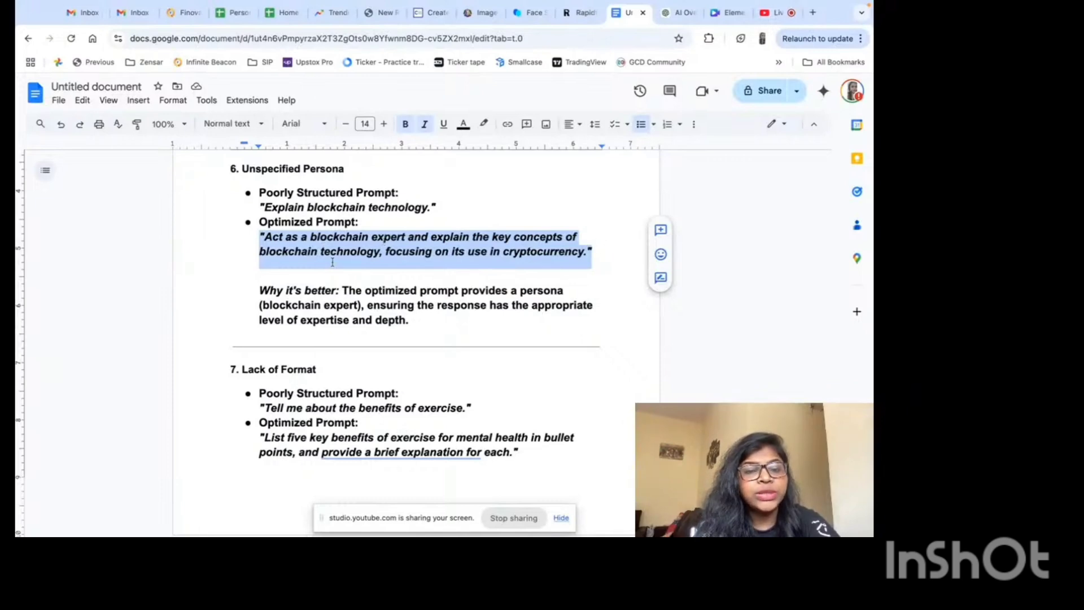
pyautogui.click(426, 254)
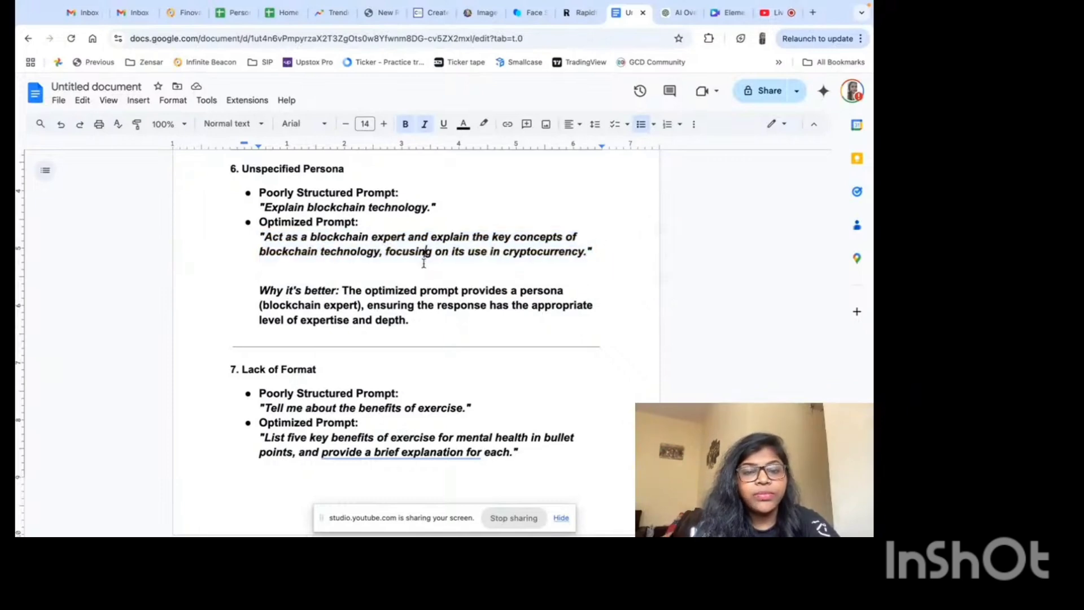
pyautogui.click(677, 14)
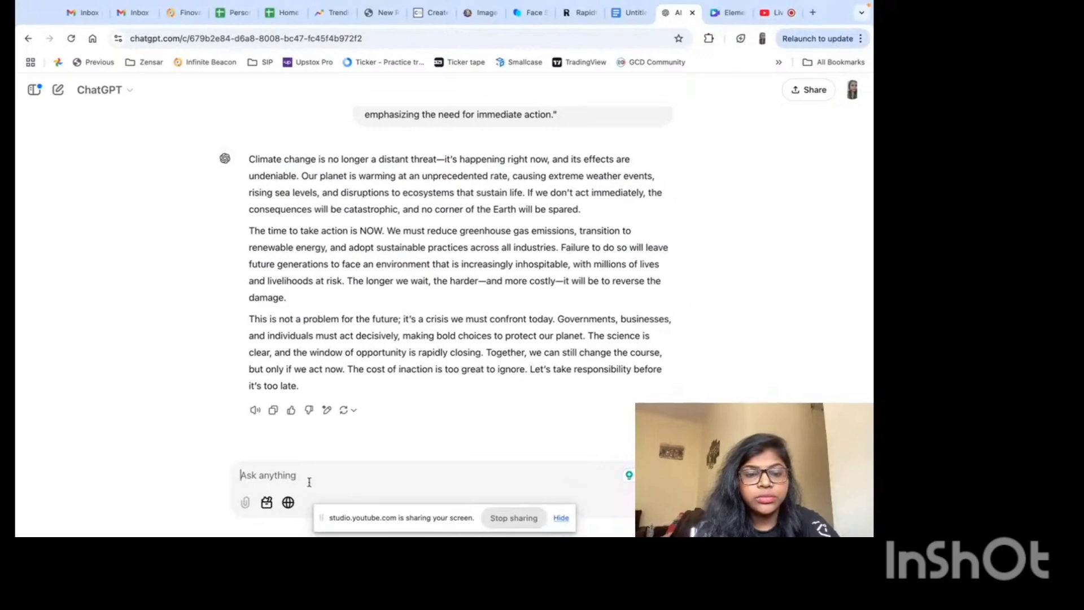
pyautogui.click(309, 481)
pyautogui.hotkey('ctrl', 'v')
pyautogui.press('Return')
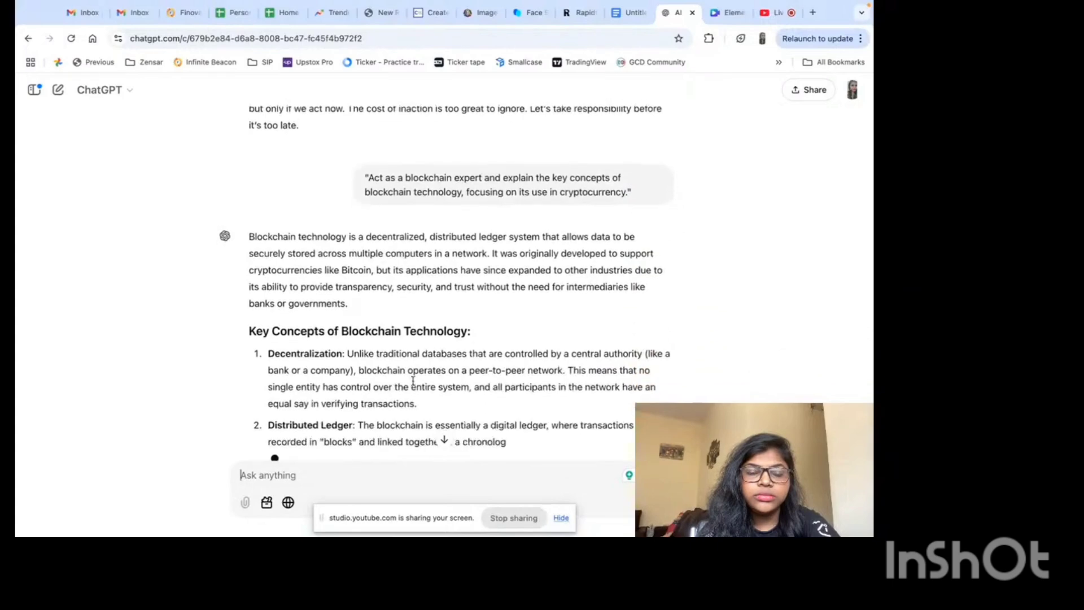
# - Review the blockchain reply's first key concepts, highlighting the Decentralization, Distributed Ledger and Cryptographic Security headings
pyautogui.scroll(-2, 502, 342)
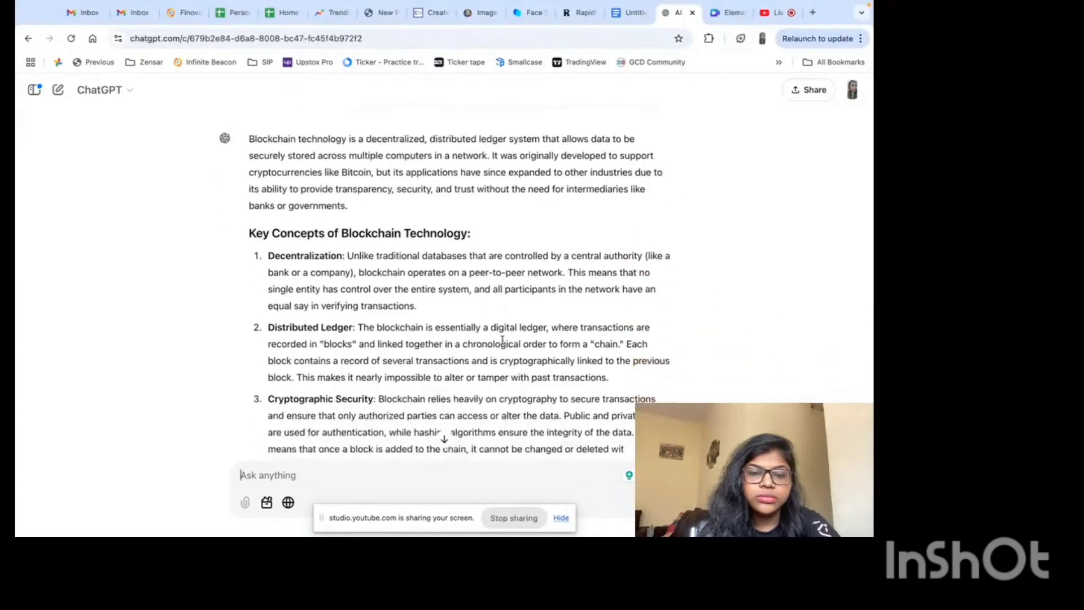
pyautogui.scroll(-1, 503, 342)
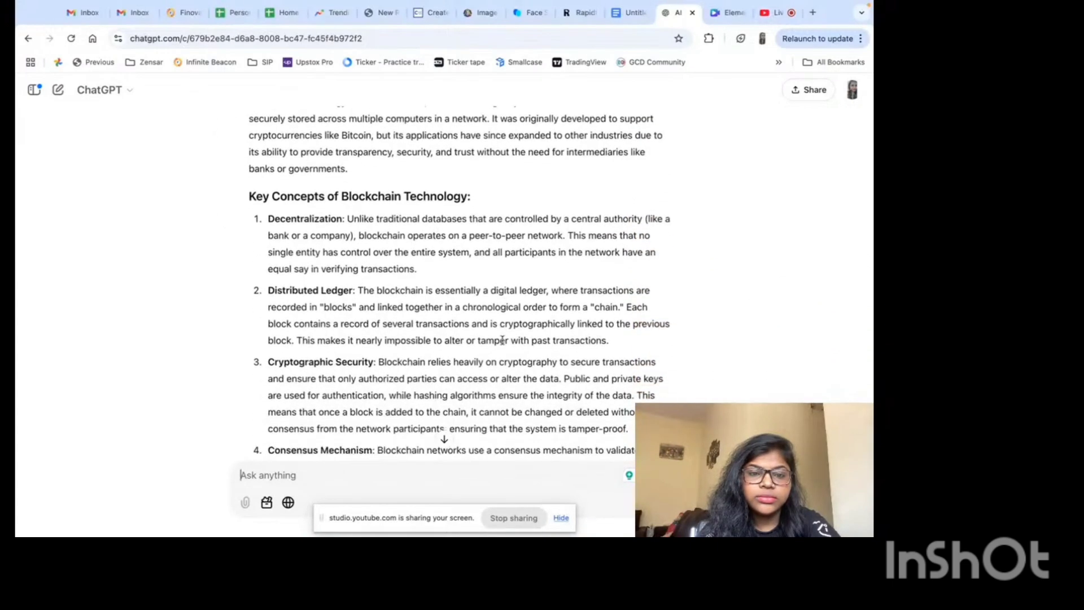
pyautogui.scroll(-1, 502, 341)
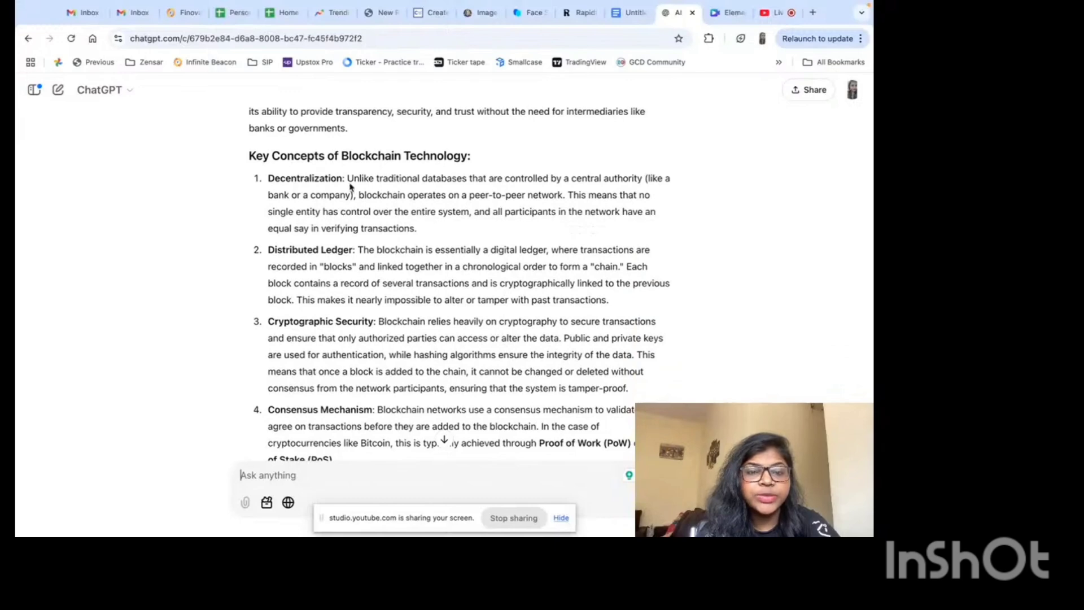
pyautogui.moveTo(346, 179); pyautogui.dragTo(257, 188)
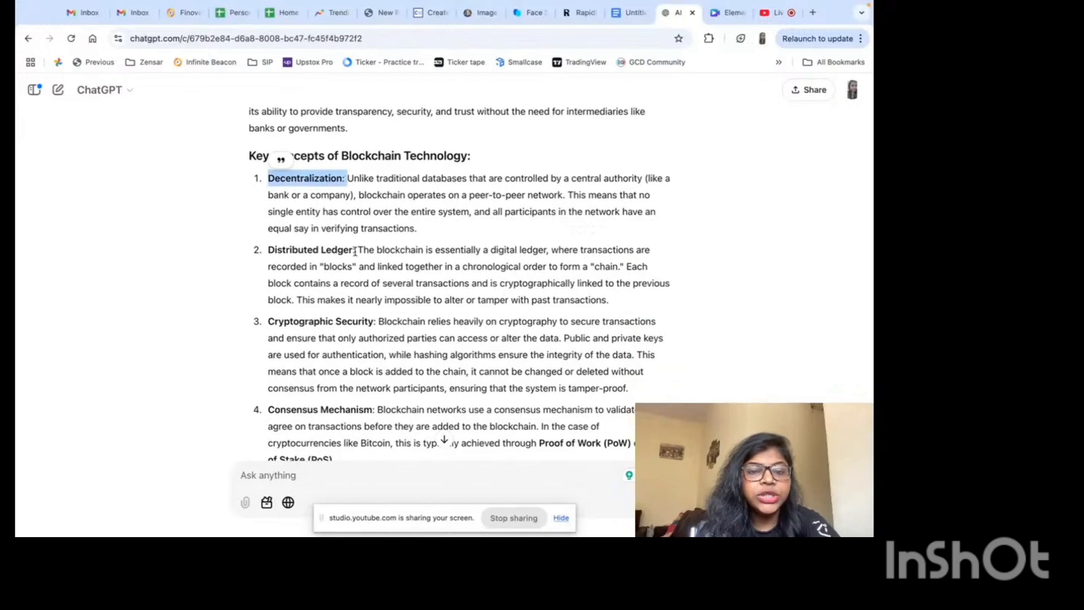
pyautogui.moveTo(354, 252); pyautogui.dragTo(254, 260)
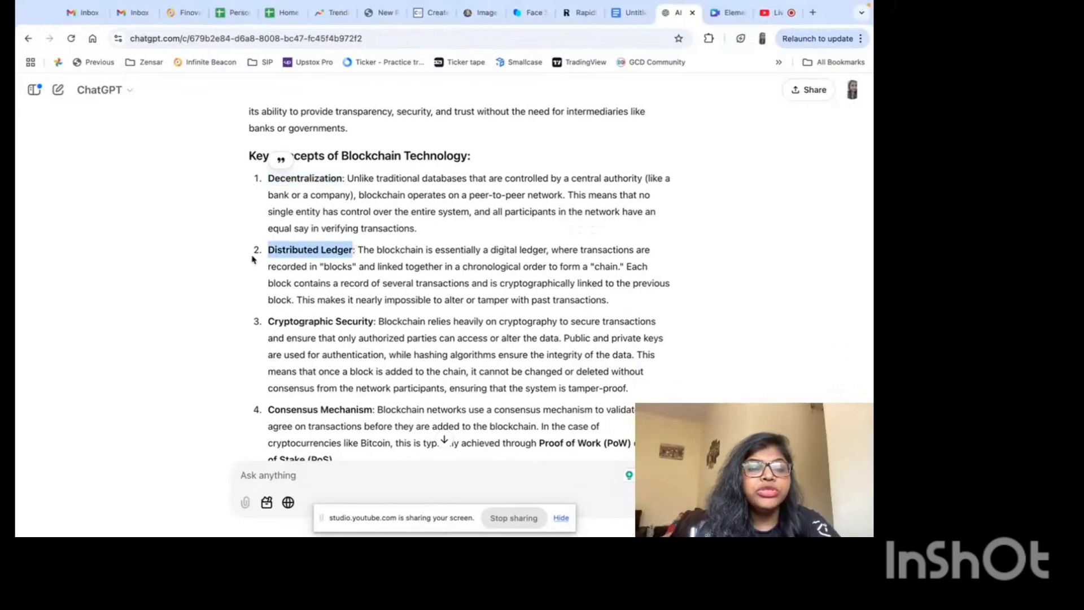
pyautogui.click(372, 323)
pyautogui.moveTo(371, 322); pyautogui.dragTo(267, 322)
# - Review the Consensus Mechanism, Immutability and Smart Contracts points and the "Blockchain in Cryptocurrency" section of the reply
pyautogui.scroll(-2, 372, 305)
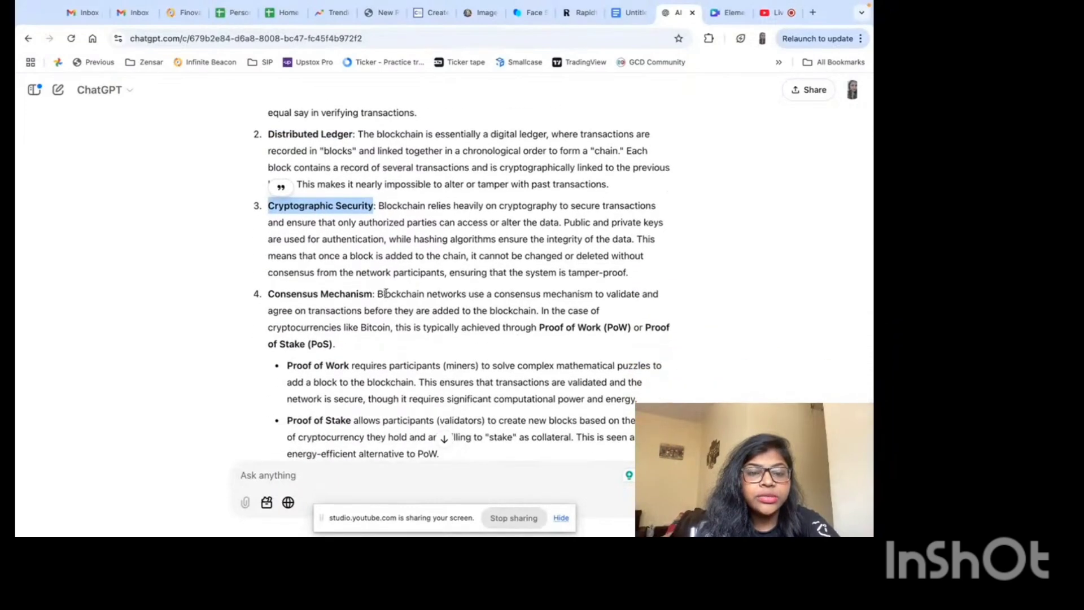
pyautogui.moveTo(378, 293); pyautogui.dragTo(324, 327)
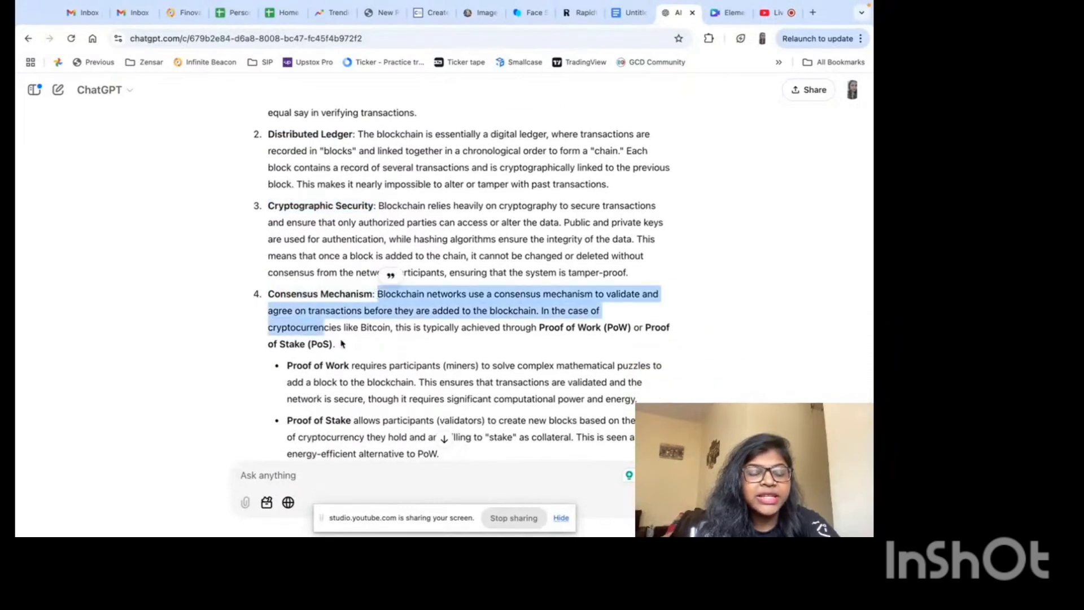
pyautogui.scroll(-2, 341, 343)
pyautogui.scroll(-1, 341, 342)
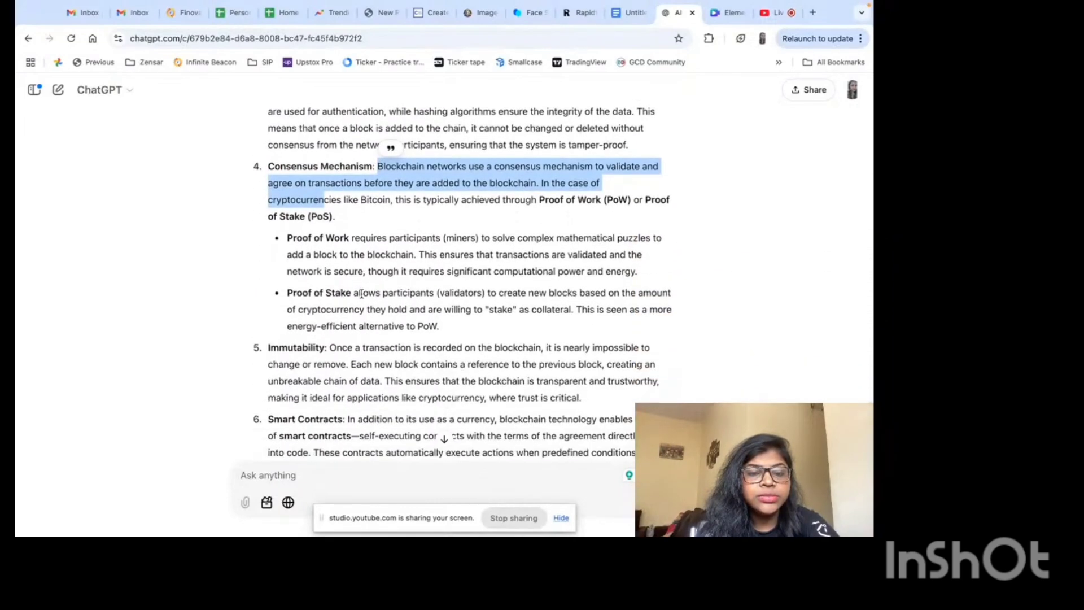
pyautogui.click(329, 347)
pyautogui.moveTo(329, 347); pyautogui.dragTo(254, 350)
pyautogui.scroll(-4, 280, 308)
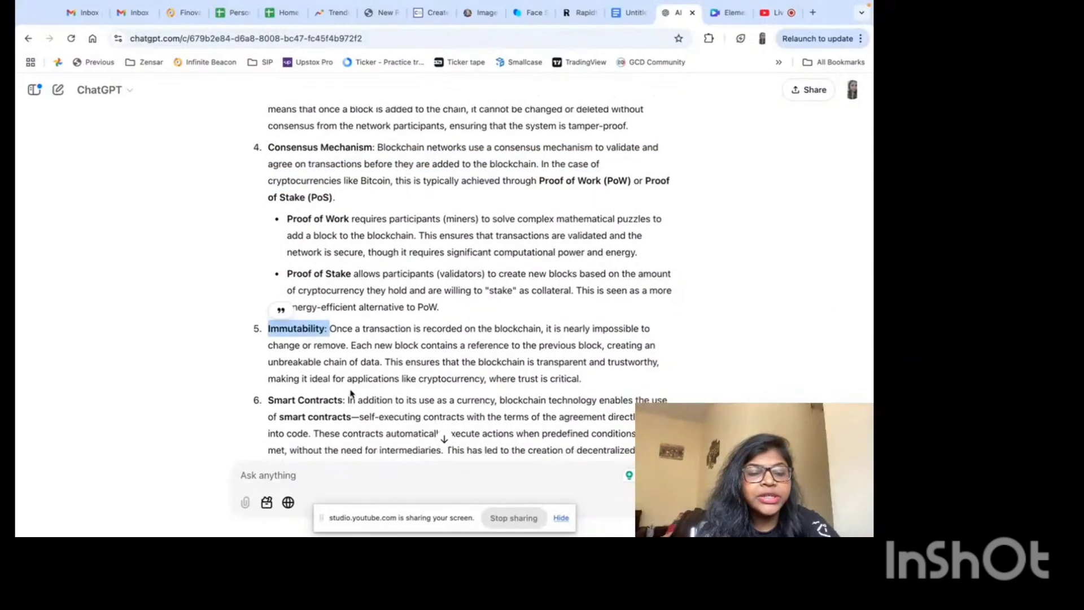
pyautogui.moveTo(346, 261); pyautogui.dragTo(266, 261)
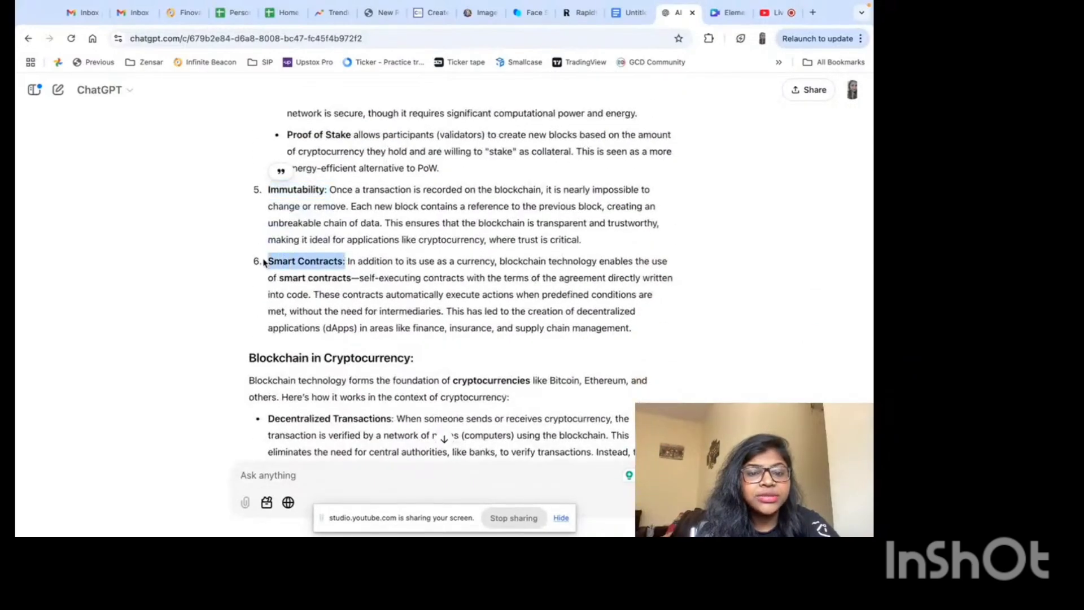
pyautogui.click(443, 315)
pyautogui.scroll(-4, 443, 314)
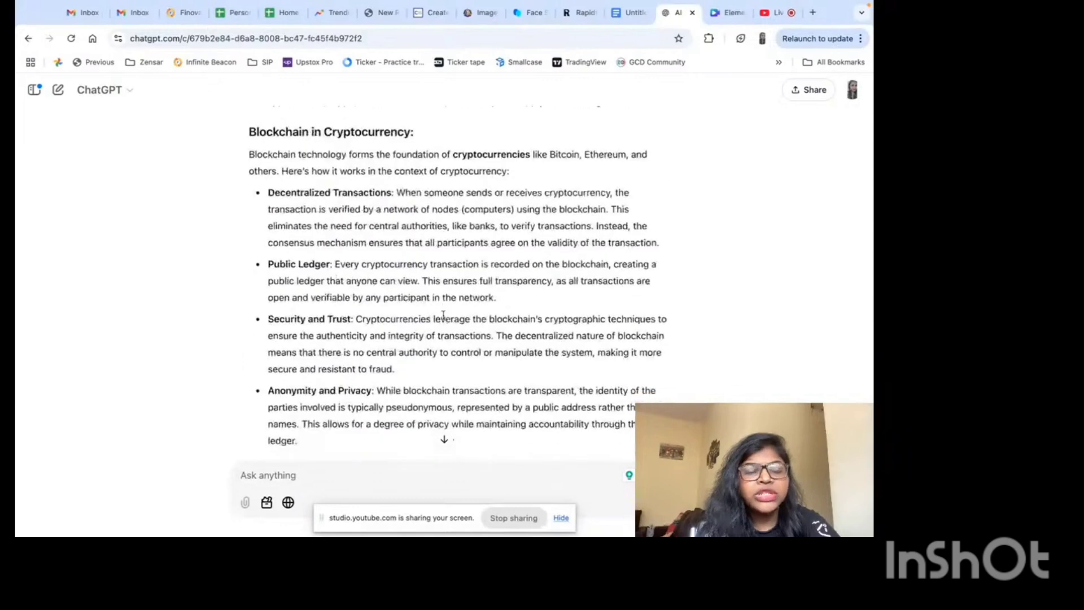
# - Return to the Google Docs document and read section 7, "Lack of Format", with its poorly structured prompt "Tell me about the benefits of exercise."
pyautogui.click(727, 13)
pyautogui.click(631, 14)
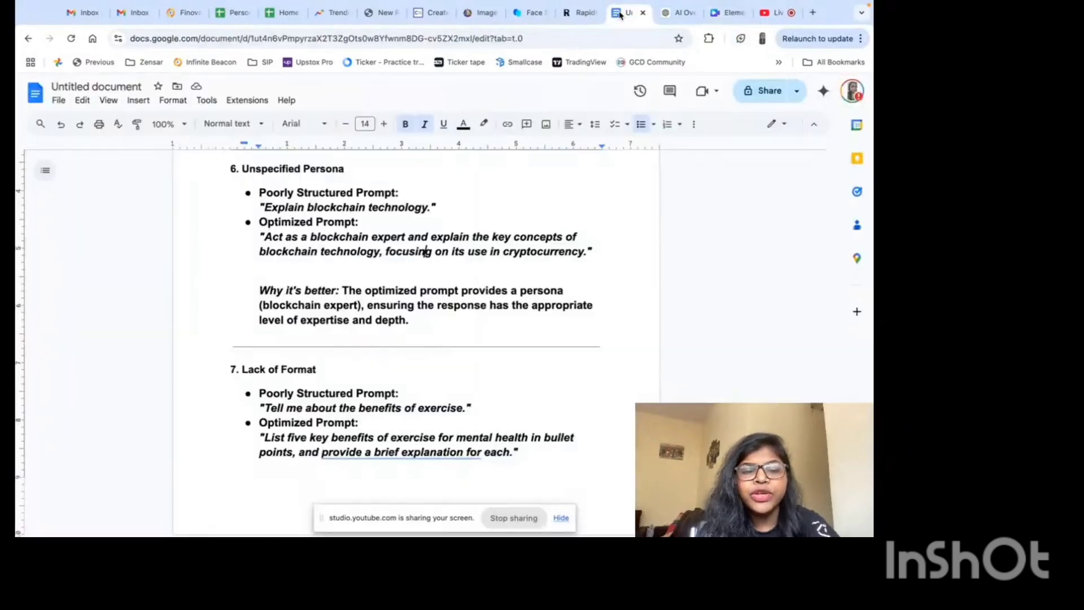
pyautogui.scroll(-1, 476, 278)
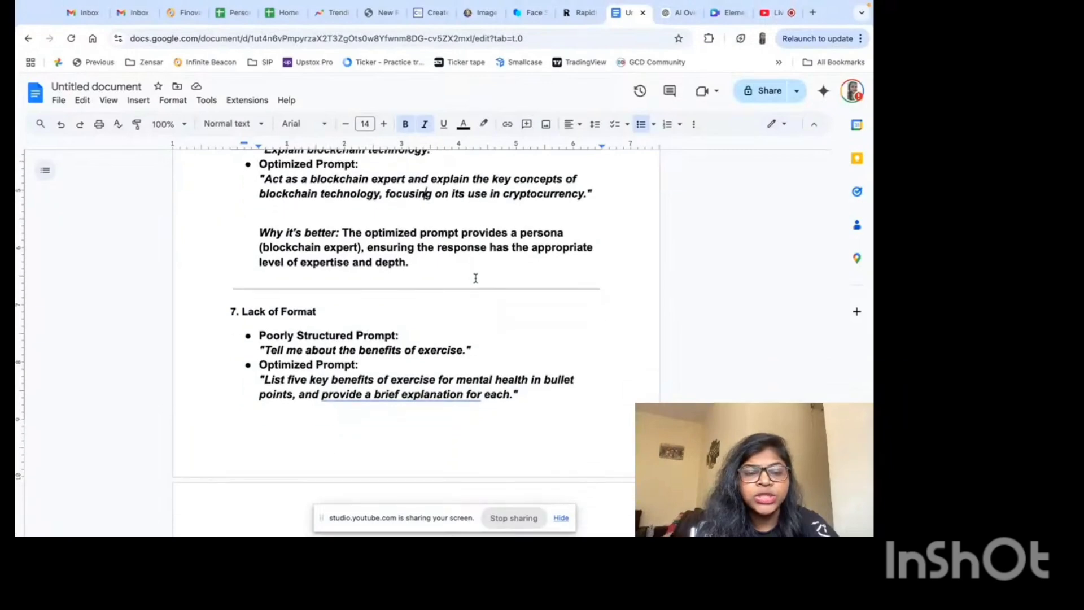
pyautogui.scroll(-1, 475, 278)
pyautogui.scroll(-2, 476, 278)
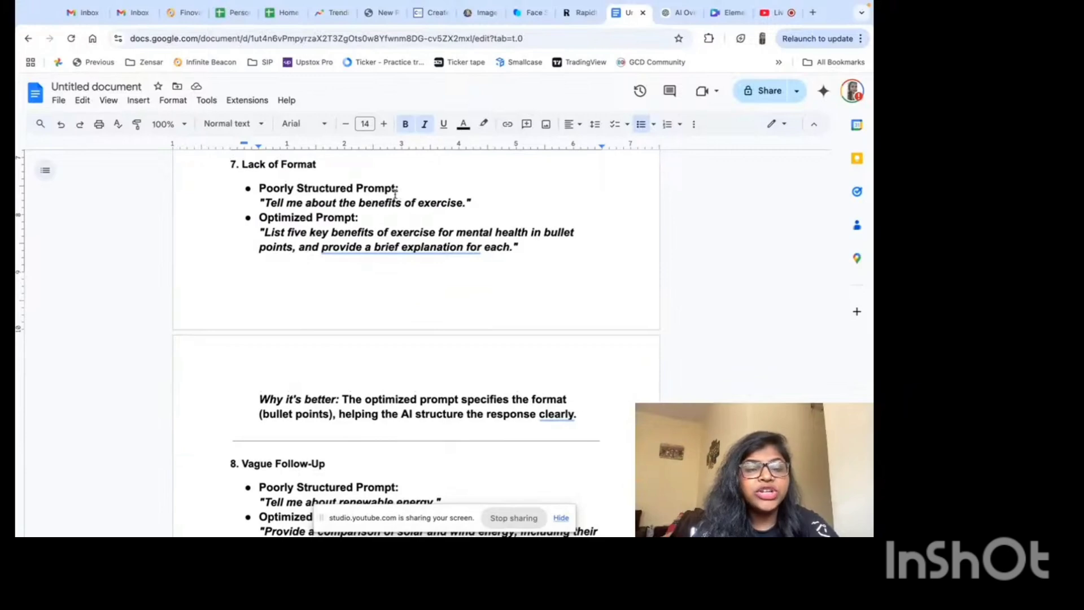
pyautogui.click(485, 205)
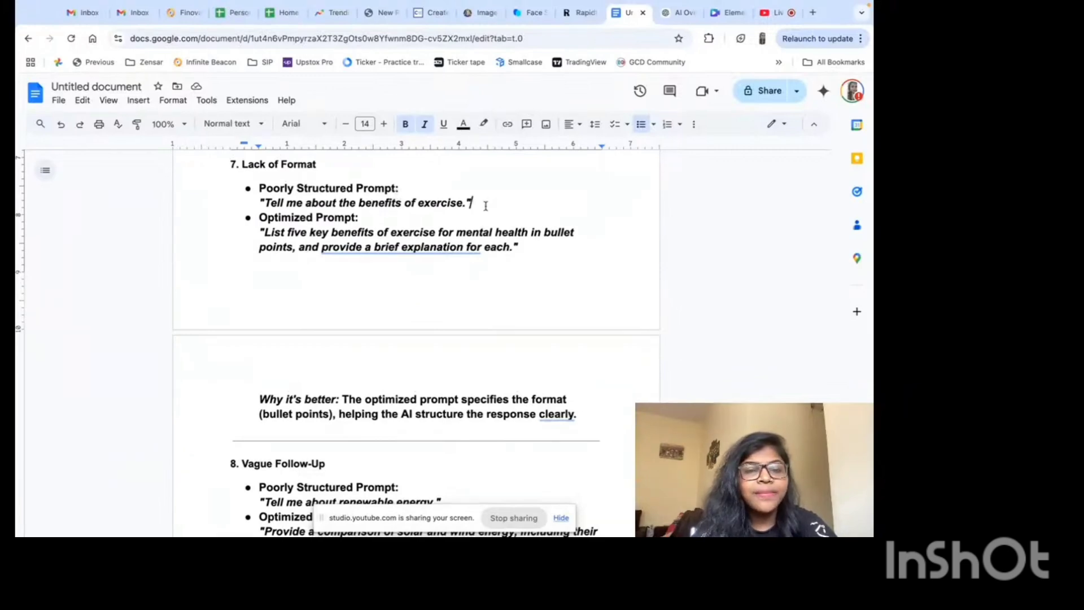
pyautogui.moveTo(485, 206); pyautogui.dragTo(262, 204)
pyautogui.click(423, 217)
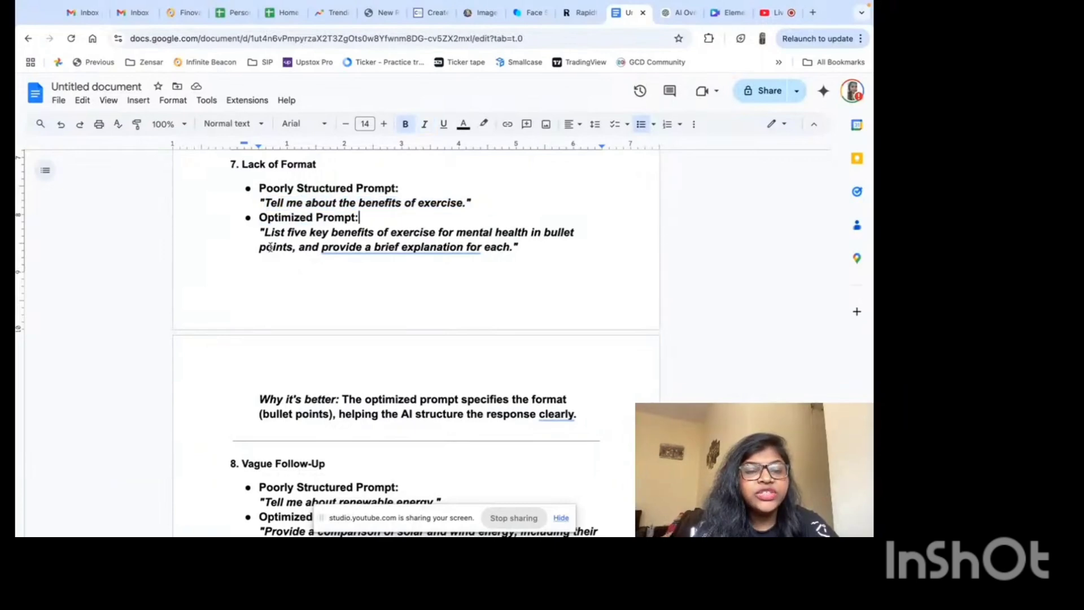
# - Copy section 7's optimized prompt about listing five mental health benefits of exercise in bullet points, and submit it in the ChatGPT chat
pyautogui.moveTo(258, 232); pyautogui.dragTo(536, 260)
pyautogui.press('super+c')
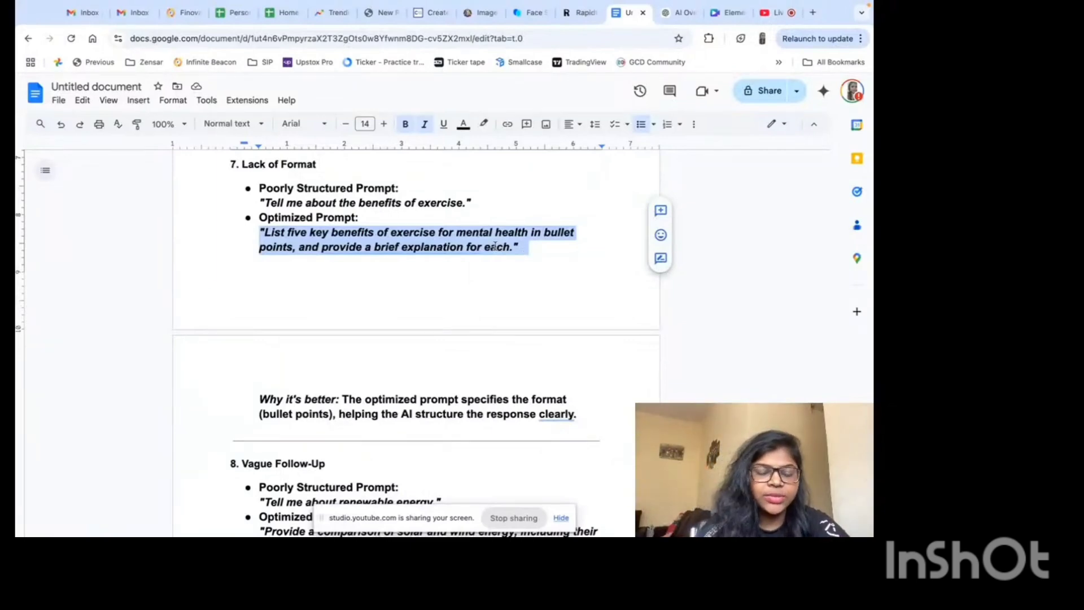
pyautogui.write('c')
pyautogui.press('super+z')
pyautogui.click(671, 15)
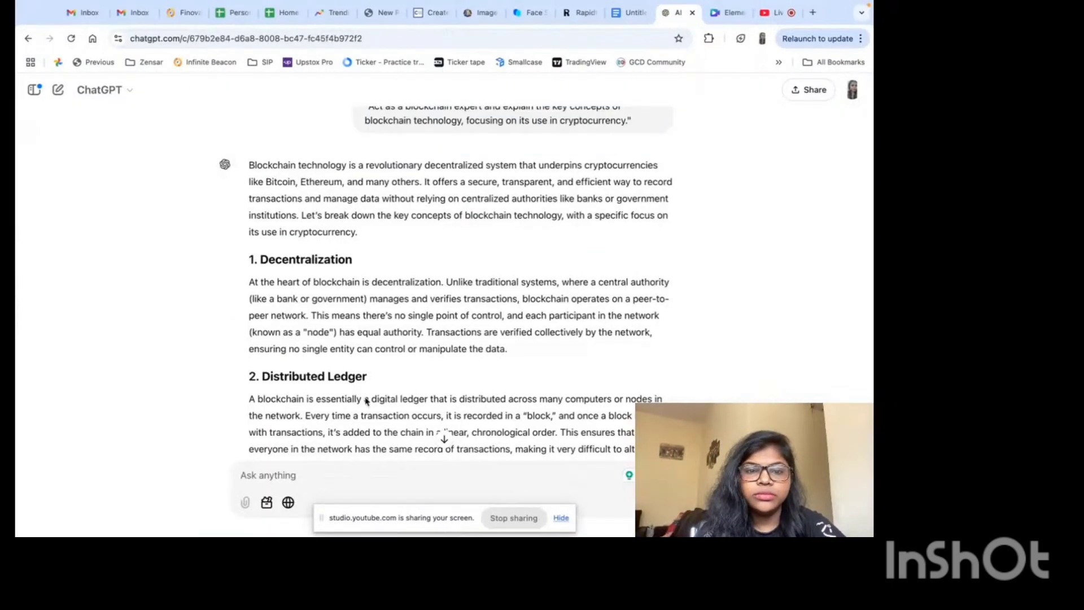
pyautogui.press('super+v')
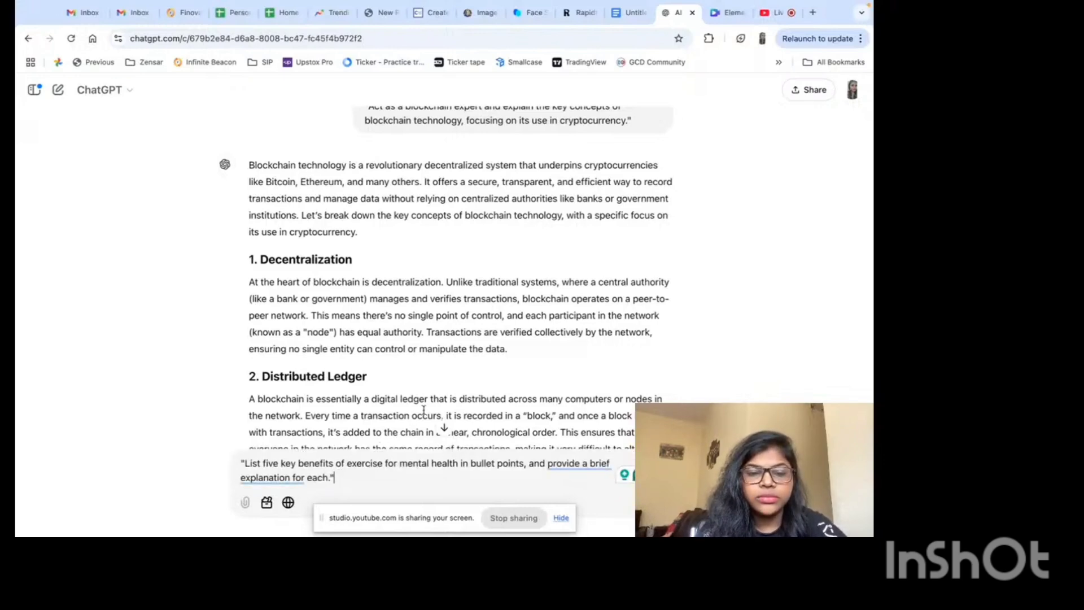
pyautogui.scroll(-15, 424, 409)
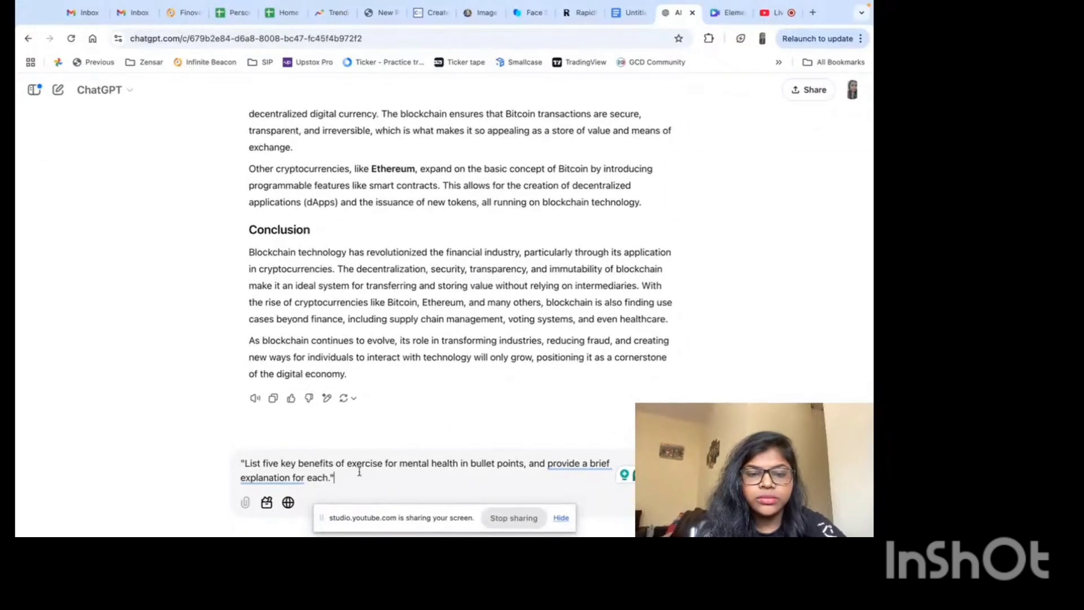
pyautogui.press('Return')
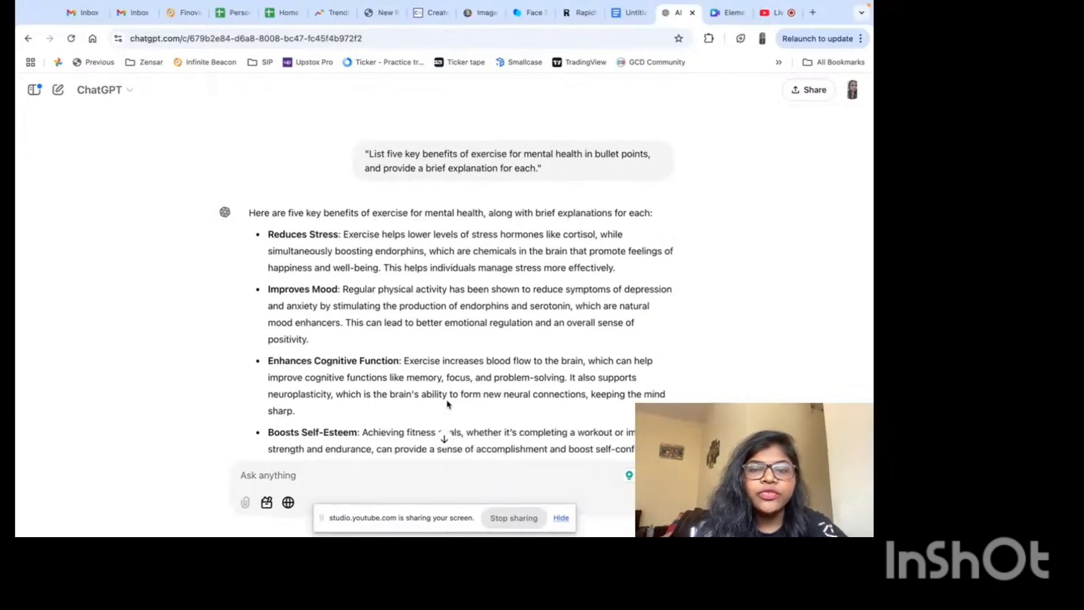
# - Review the exercise reply by highlighting each bullet's heading from "Reduces Stress" to "Promotes Better Sleep", and return to the Google Docs document
pyautogui.moveTo(346, 232); pyautogui.dragTo(259, 237)
pyautogui.moveTo(345, 290); pyautogui.dragTo(261, 290)
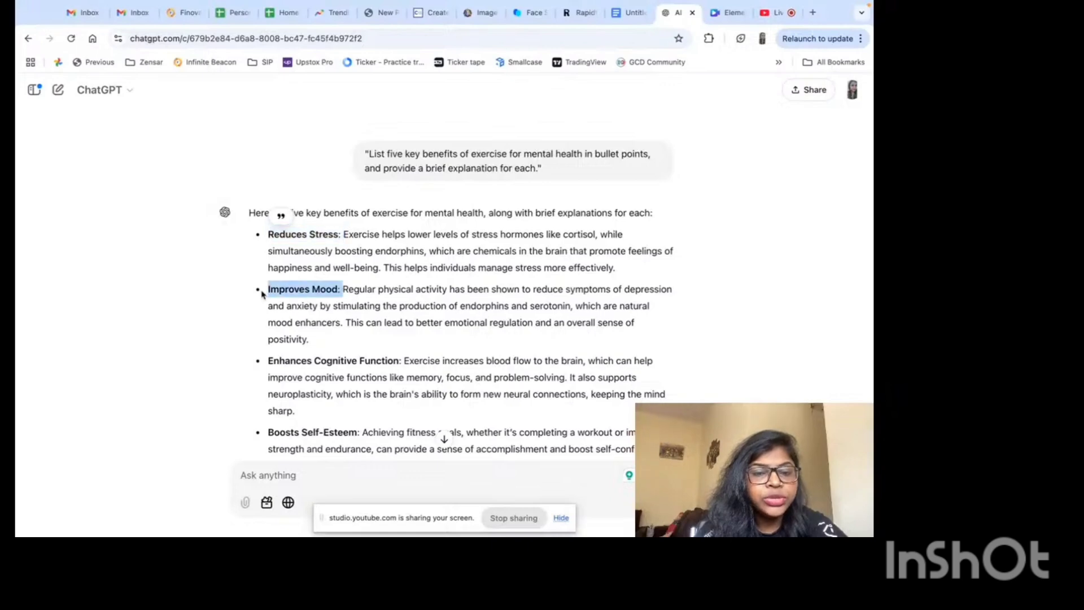
pyautogui.moveTo(409, 361); pyautogui.dragTo(273, 362)
pyautogui.scroll(-3, 427, 348)
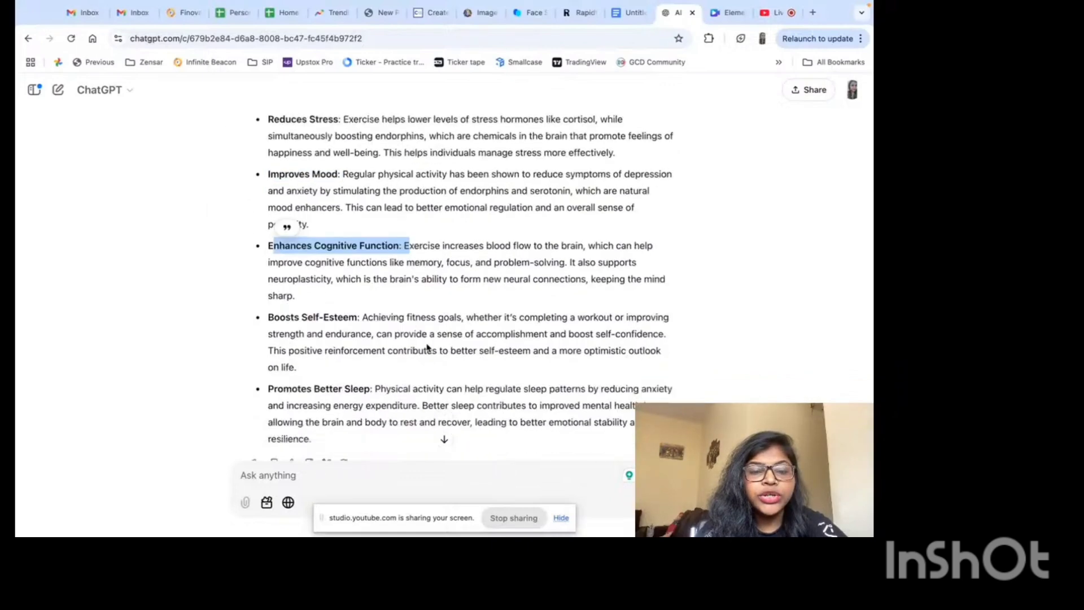
pyautogui.moveTo(363, 298); pyautogui.dragTo(271, 299)
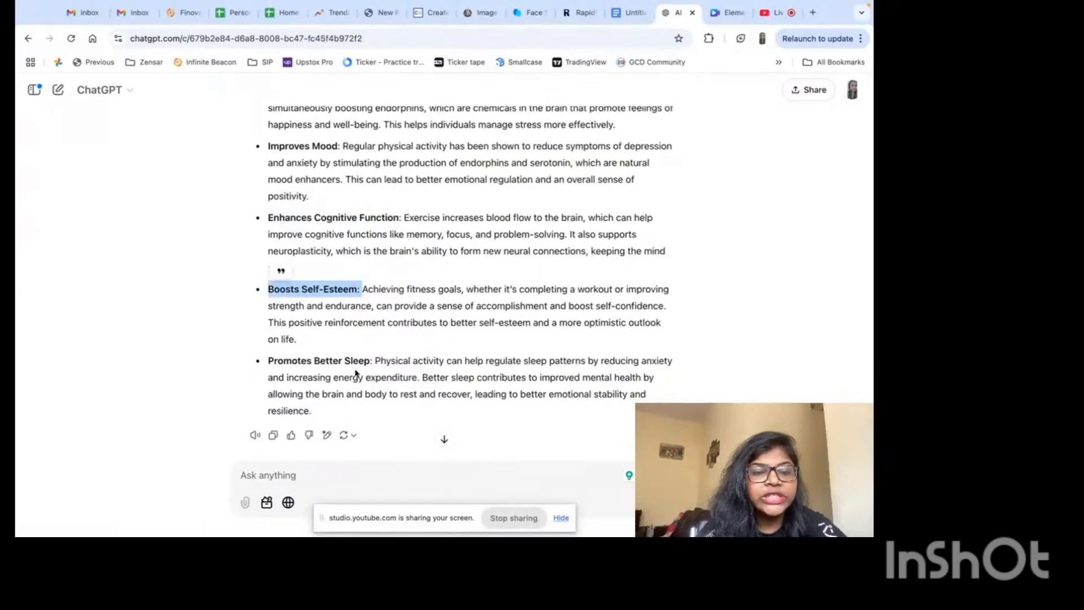
pyautogui.moveTo(371, 361); pyautogui.dragTo(260, 361)
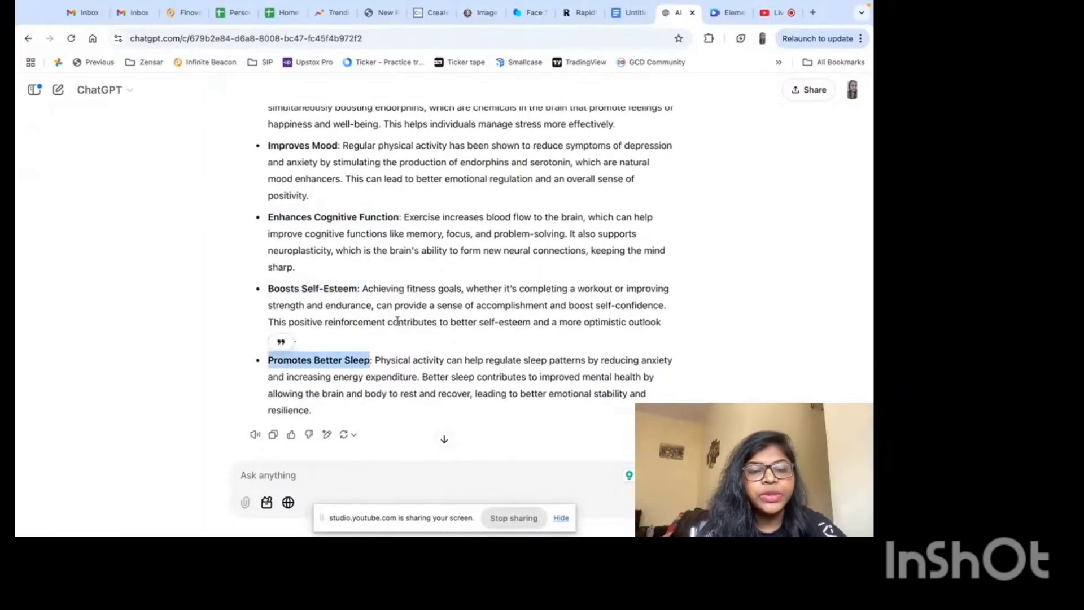
pyautogui.scroll(-1, 397, 322)
pyautogui.click(391, 407)
pyautogui.click(629, 13)
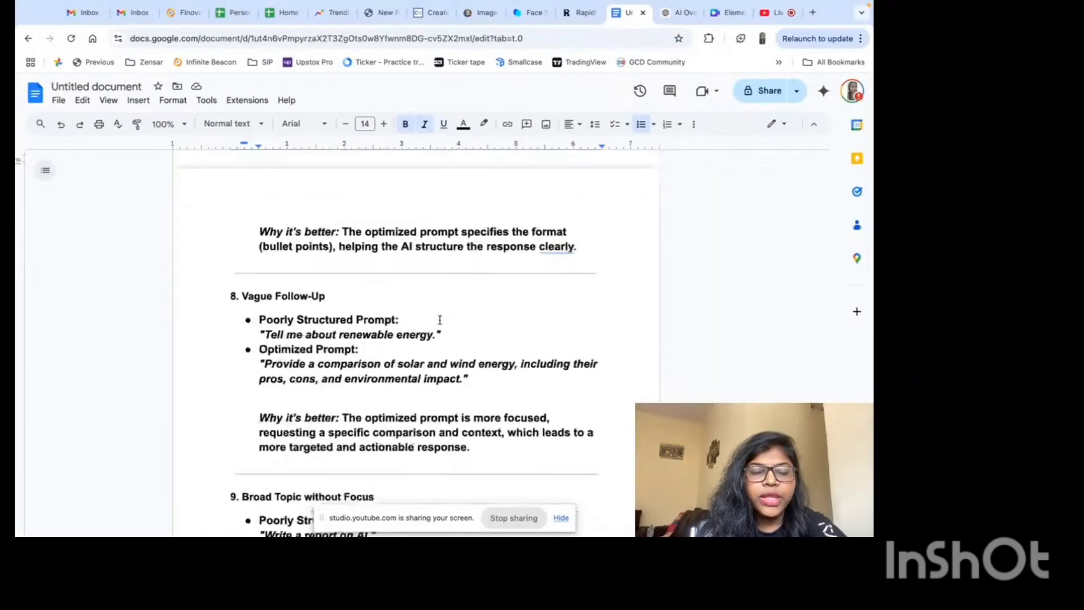
# - Read section 8, "Vague Follow-Up", highlighting its poorly structured prompt "Tell me about renewable energy."
pyautogui.scroll(-2, 457, 254)
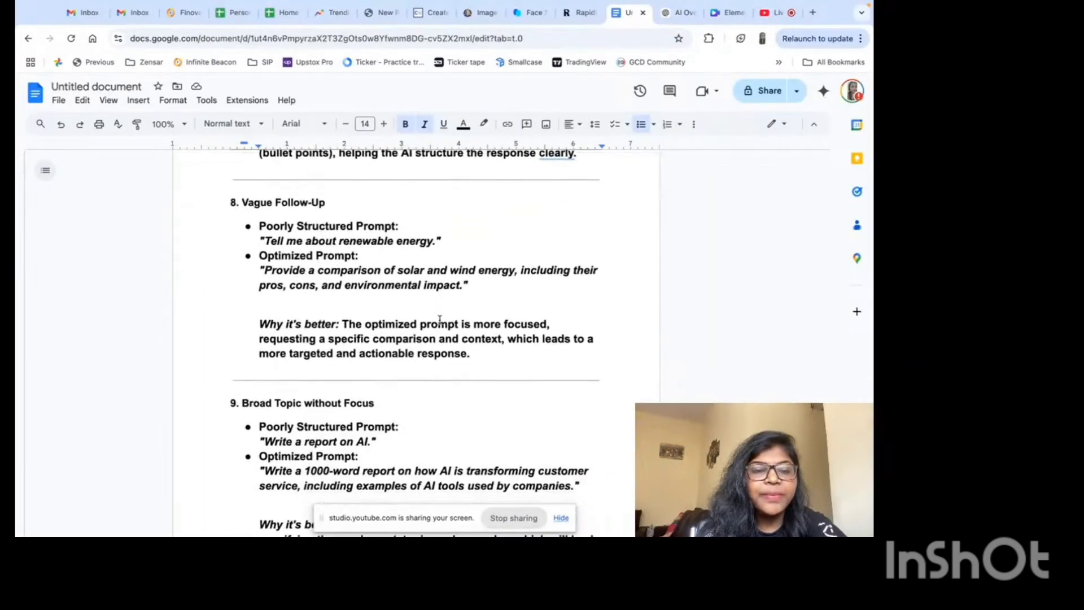
pyautogui.scroll(-1, 456, 226)
pyautogui.click(453, 224)
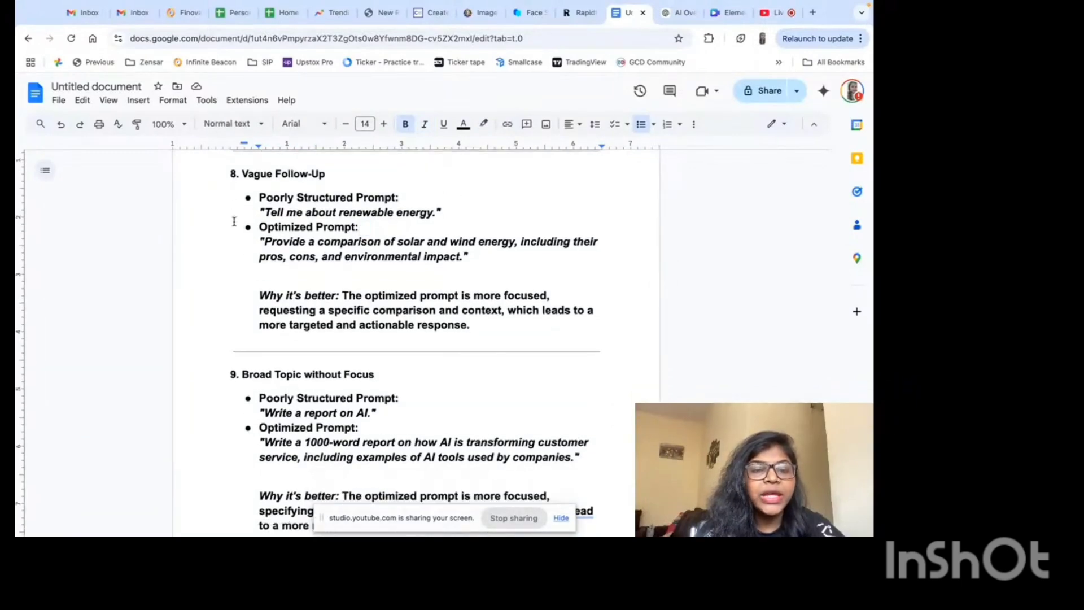
pyautogui.moveTo(259, 211); pyautogui.dragTo(455, 212)
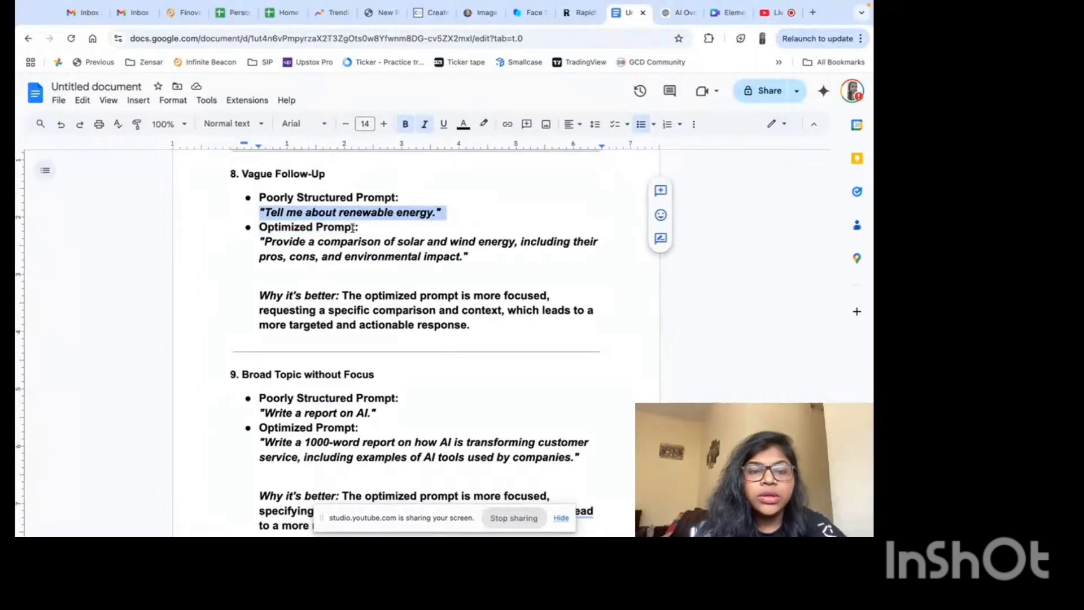
pyautogui.click(435, 226)
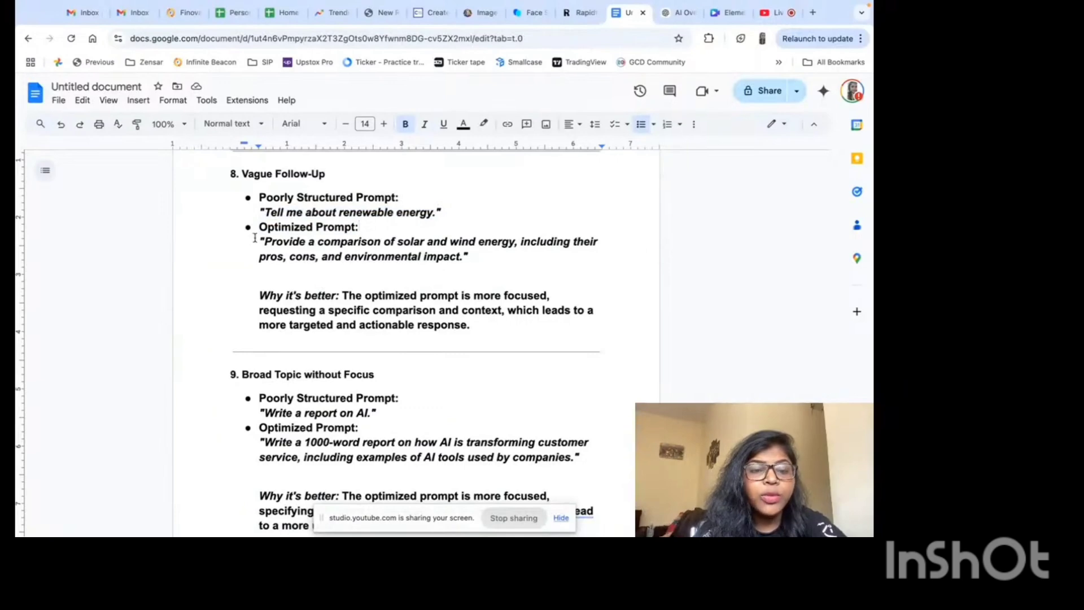
# - Select section 8's optimized prompt, and submit the five mental health benefits of exercise prompt again in the ChatGPT chat
pyautogui.moveTo(261, 241); pyautogui.dragTo(480, 257)
pyautogui.hotkey('ctrl', 'c')
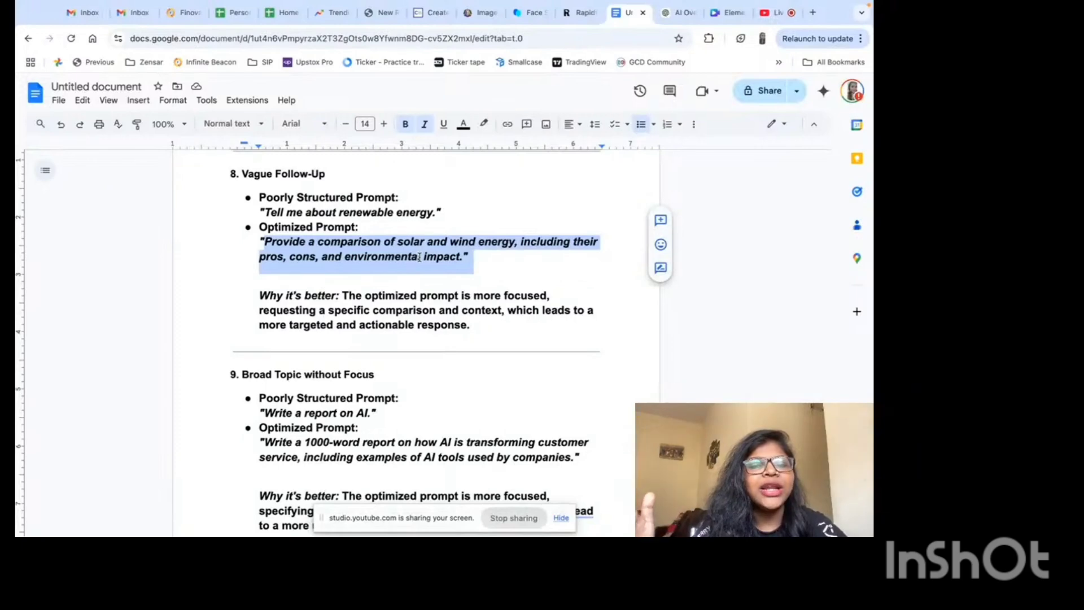
pyautogui.click(678, 12)
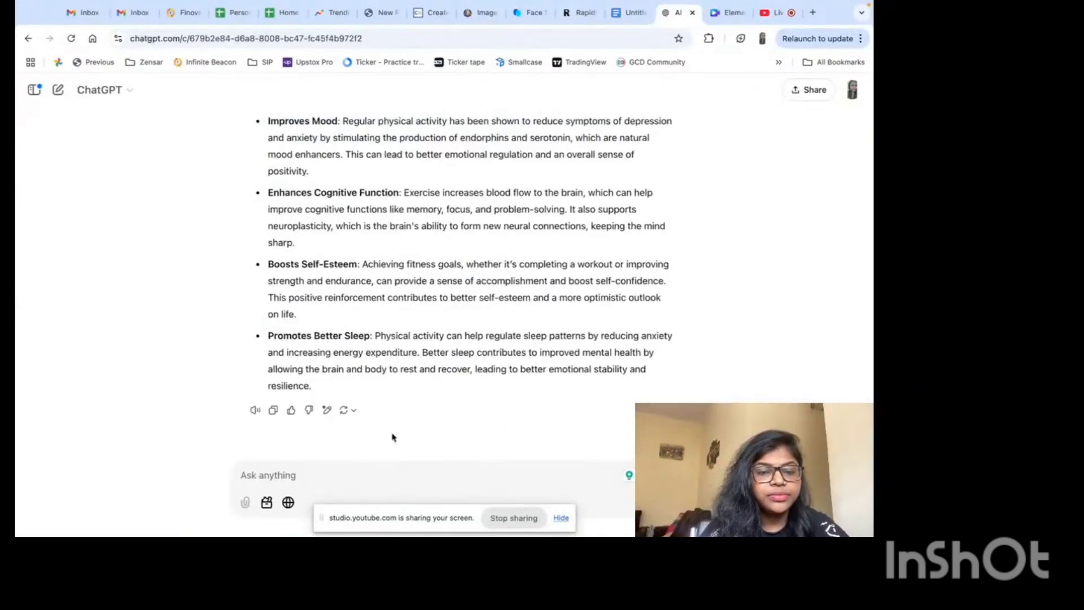
pyautogui.click(369, 480)
pyautogui.write('"List five key benefits of exercise for mental health in bullet points, and provide a brief explanation for each."')
pyautogui.press('Return')
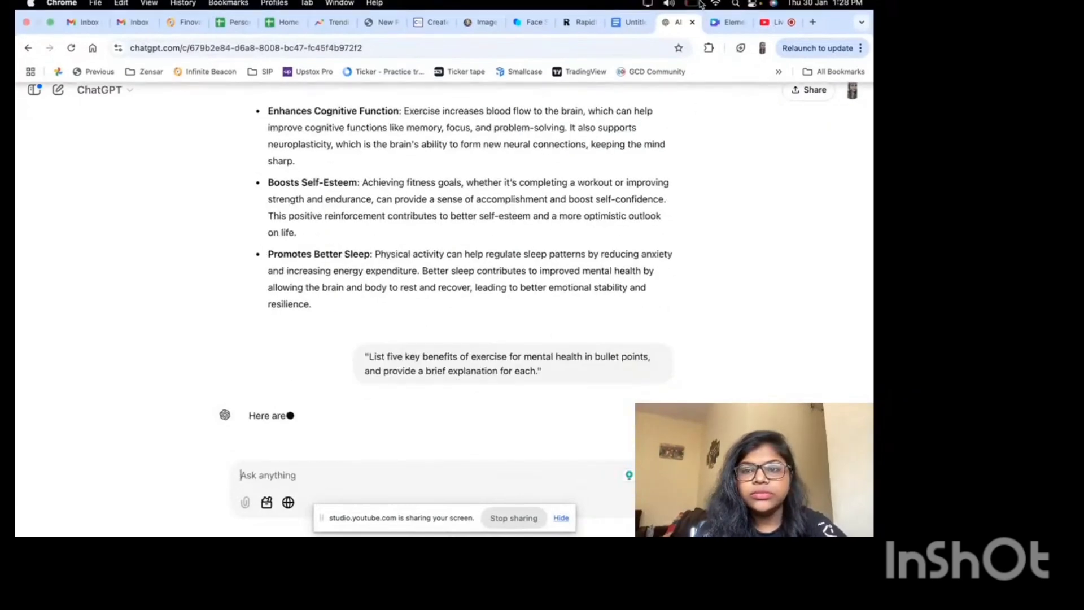
# - Return to section 8's optimized prompt comparing solar and wind energy's pros, cons and environmental impact, and submit it in the ChatGPT chat
pyautogui.click(626, 28)
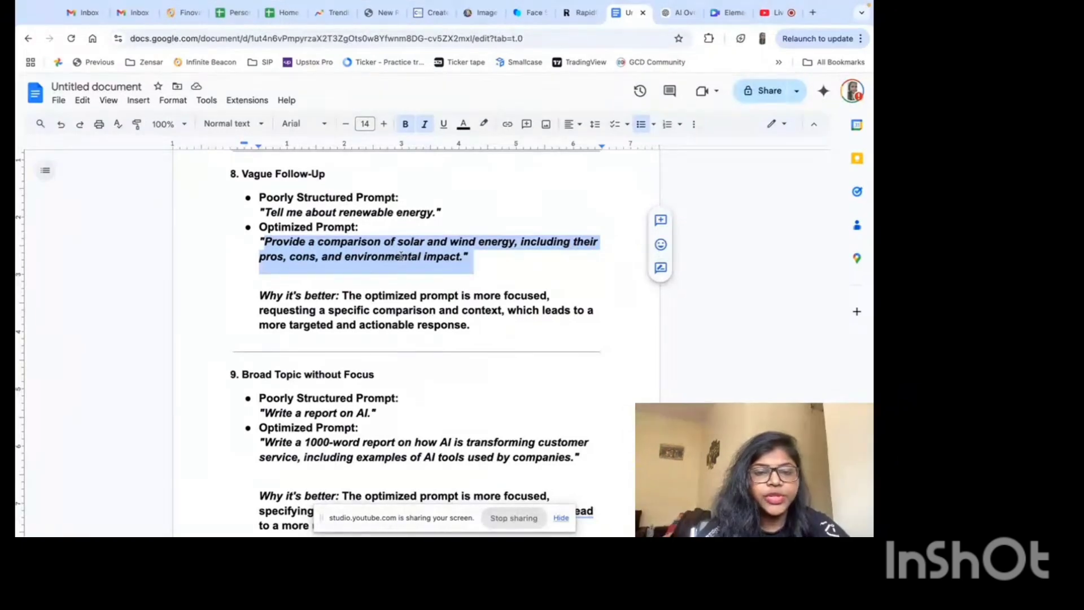
pyautogui.click(677, 12)
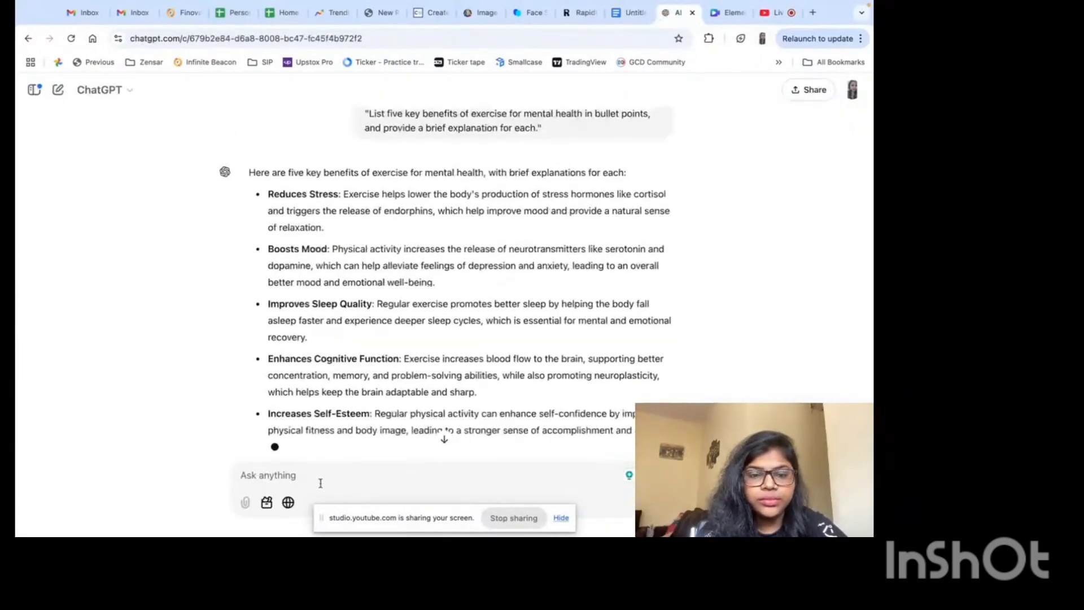
pyautogui.hotkey('ctrl', 'v')
pyautogui.hotkey('ctrl', 'z')
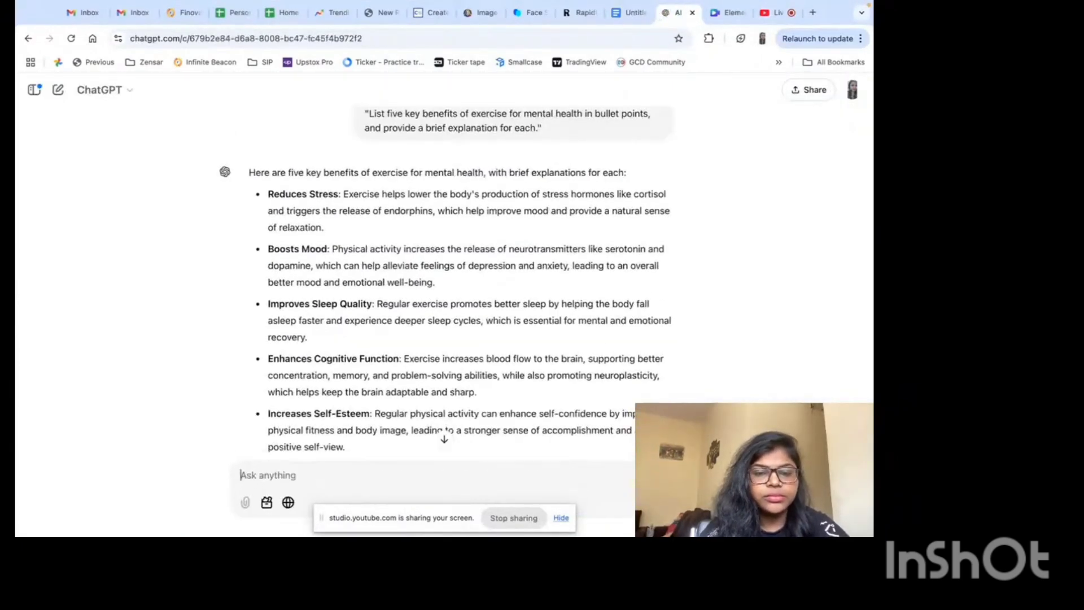
pyautogui.write('Provide a comparison of solar and wind energy, including their pros, cons, and environmental impact."')
pyautogui.press('Return')
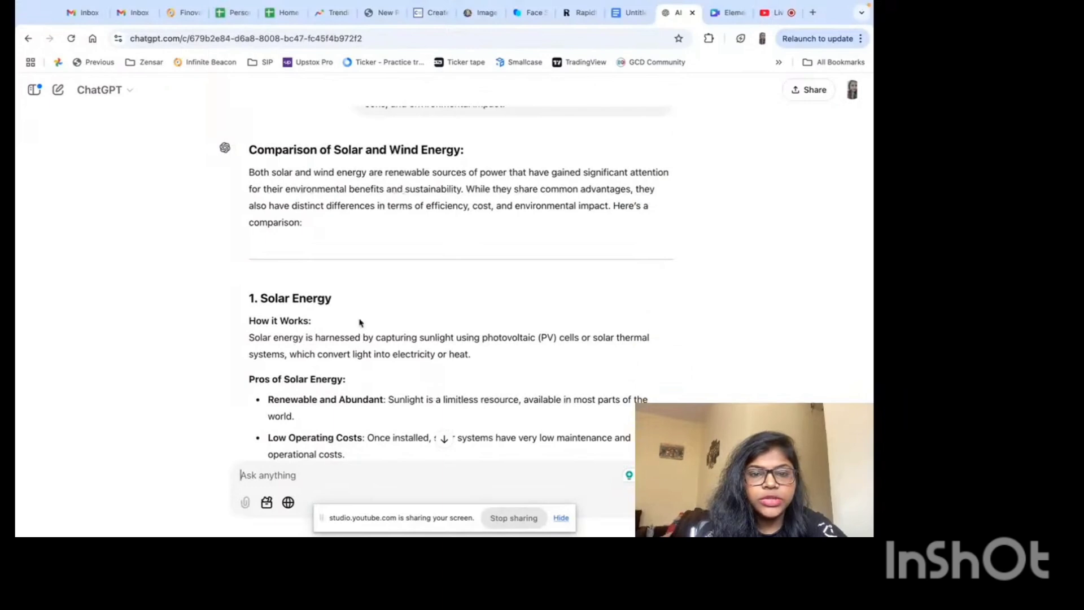
# - Review the energy reply's introduction and "Solar Energy" section, highlighting the how-it-works, pros and cons text
pyautogui.moveTo(311, 226); pyautogui.dragTo(249, 170)
pyautogui.click(356, 243)
pyautogui.scroll(-3, 357, 243)
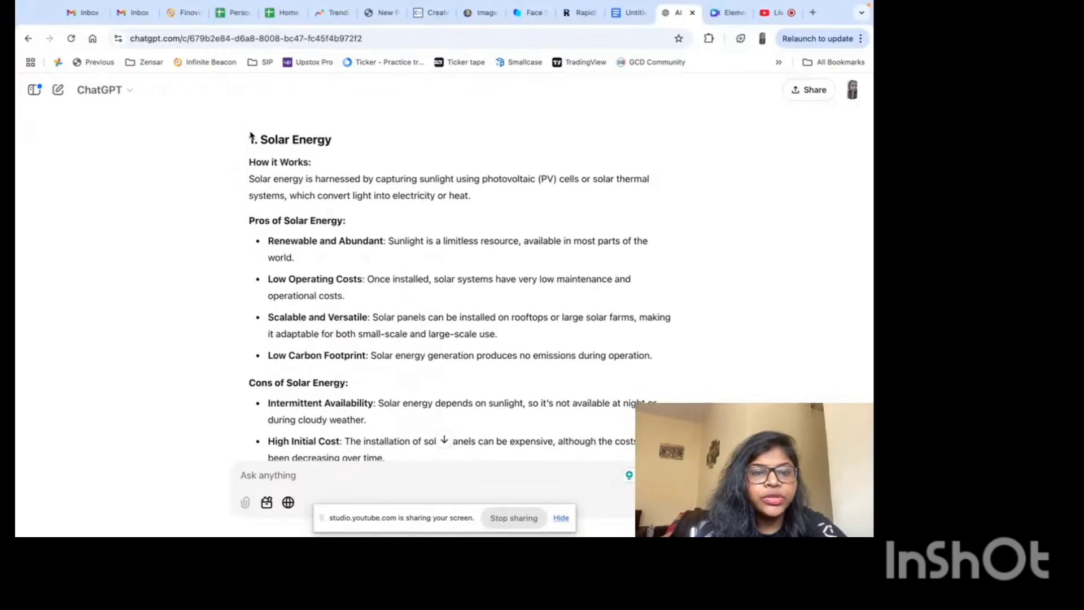
pyautogui.moveTo(247, 138); pyautogui.dragTo(369, 440)
pyautogui.click(398, 368)
pyautogui.scroll(2, 401, 363)
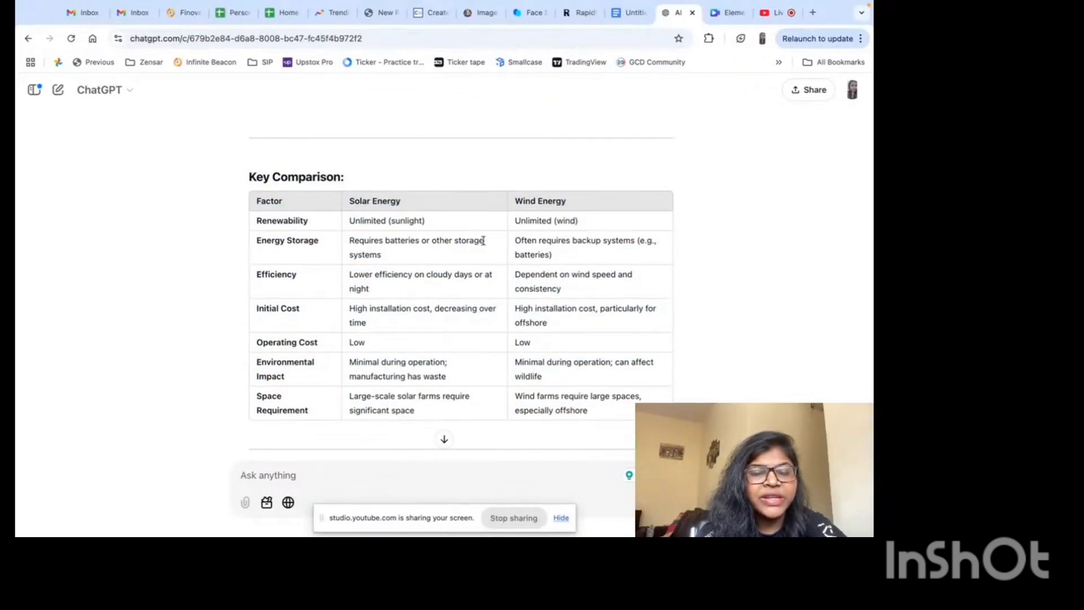
# - Review the reply's "Key Comparison" table and "Conclusion" section by highlighting their text
pyautogui.moveTo(232, 170); pyautogui.dragTo(651, 274)
pyautogui.click(705, 289)
pyautogui.scroll(-5, 704, 288)
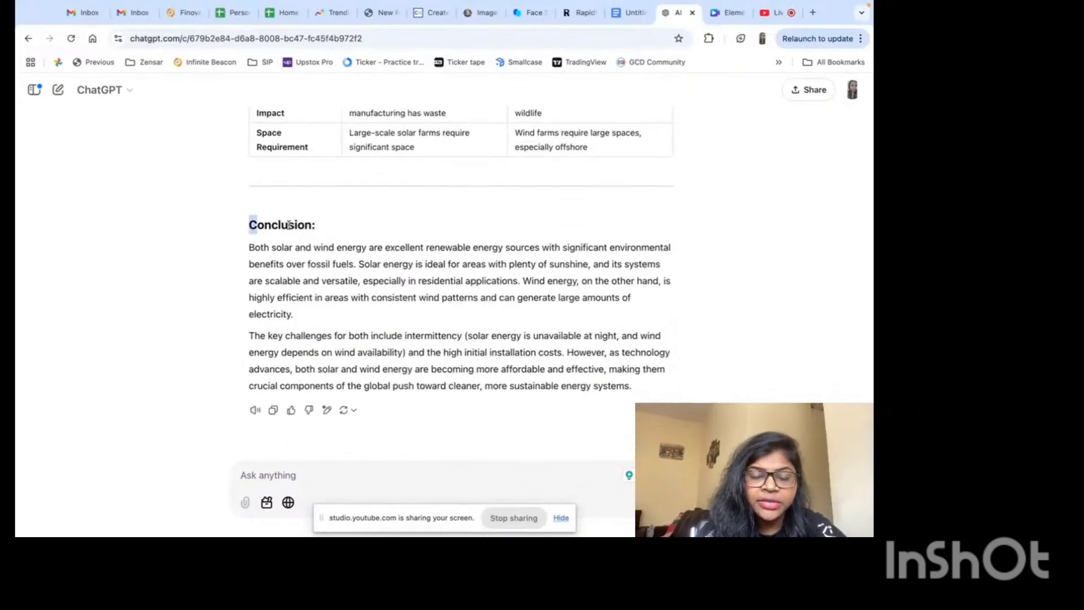
pyautogui.moveTo(249, 225); pyautogui.dragTo(472, 349)
pyautogui.click(694, 321)
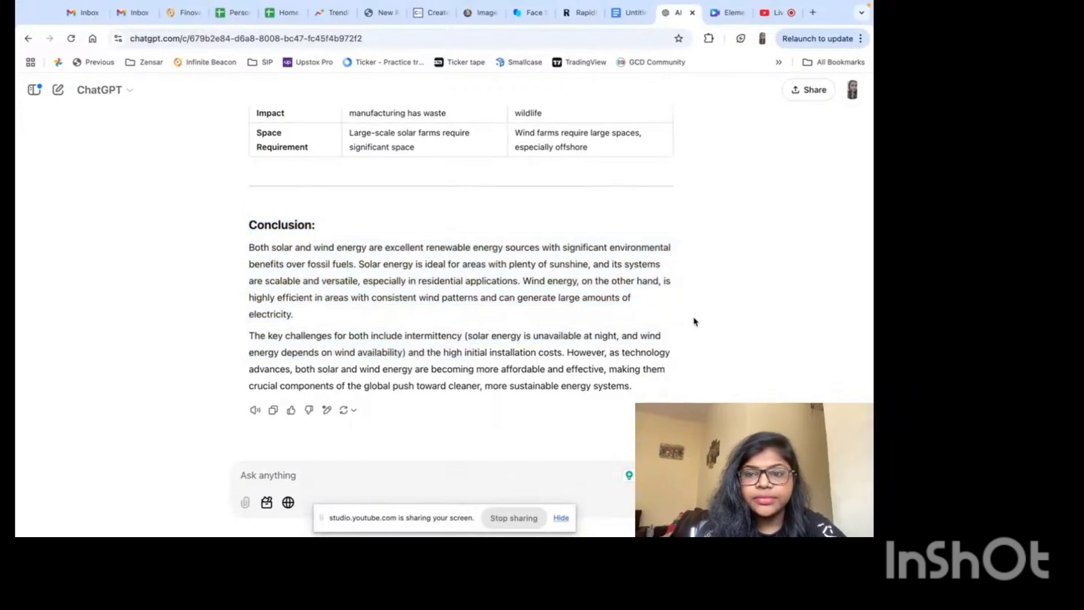
# - Return to the Google Docs document and read section 9, "Broad Topic without Focus", highlighting the prompt "Write a report on AI."
pyautogui.click(628, 13)
pyautogui.scroll(-3, 439, 354)
pyautogui.scroll(-2, 438, 354)
pyautogui.scroll(-1, 438, 354)
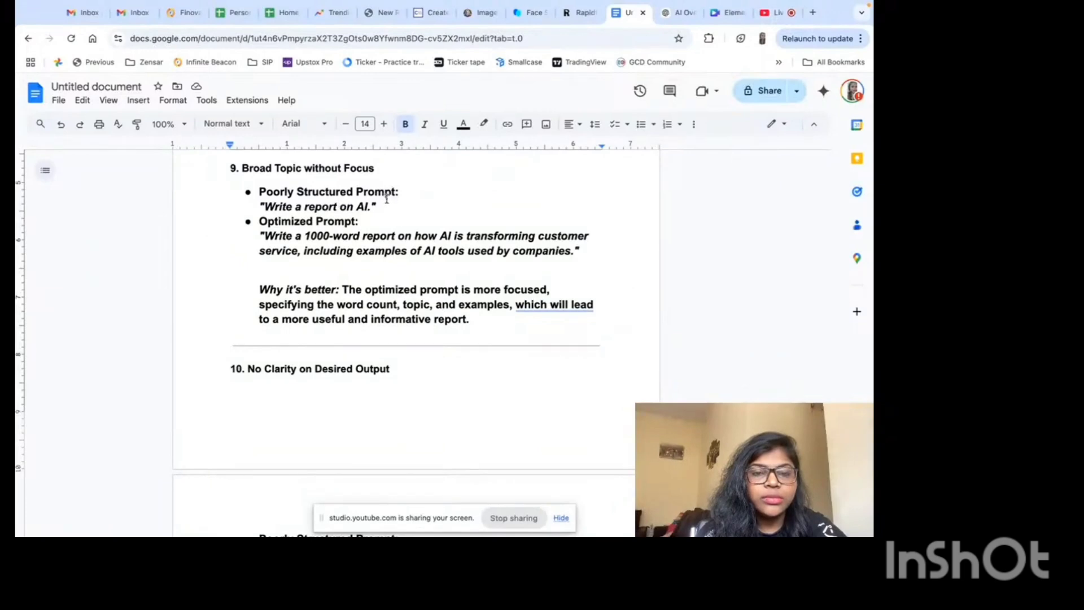
pyautogui.moveTo(383, 207); pyautogui.dragTo(238, 205)
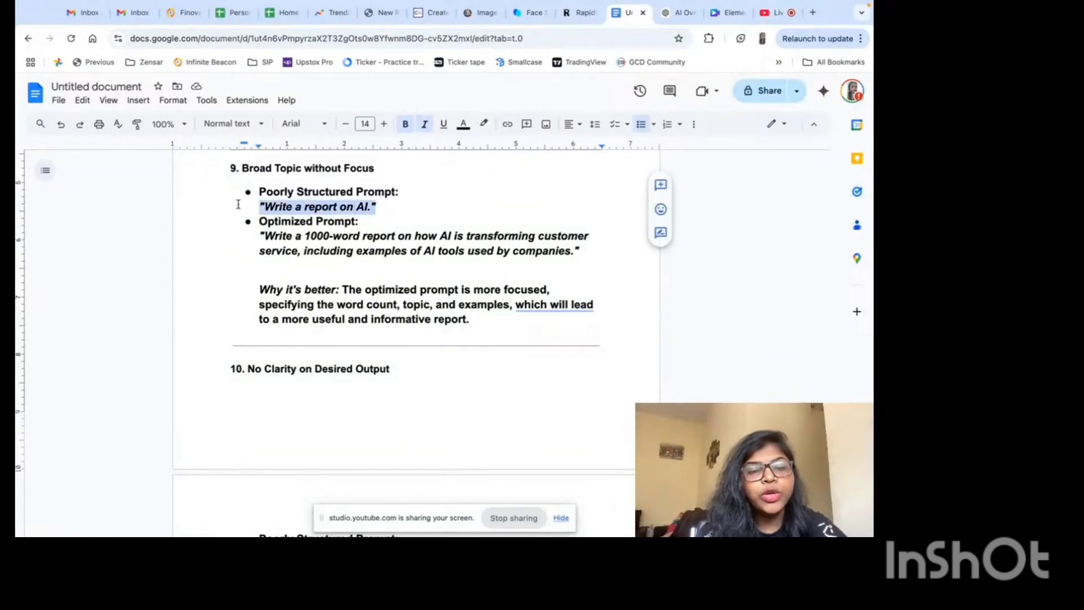
pyautogui.click(410, 207)
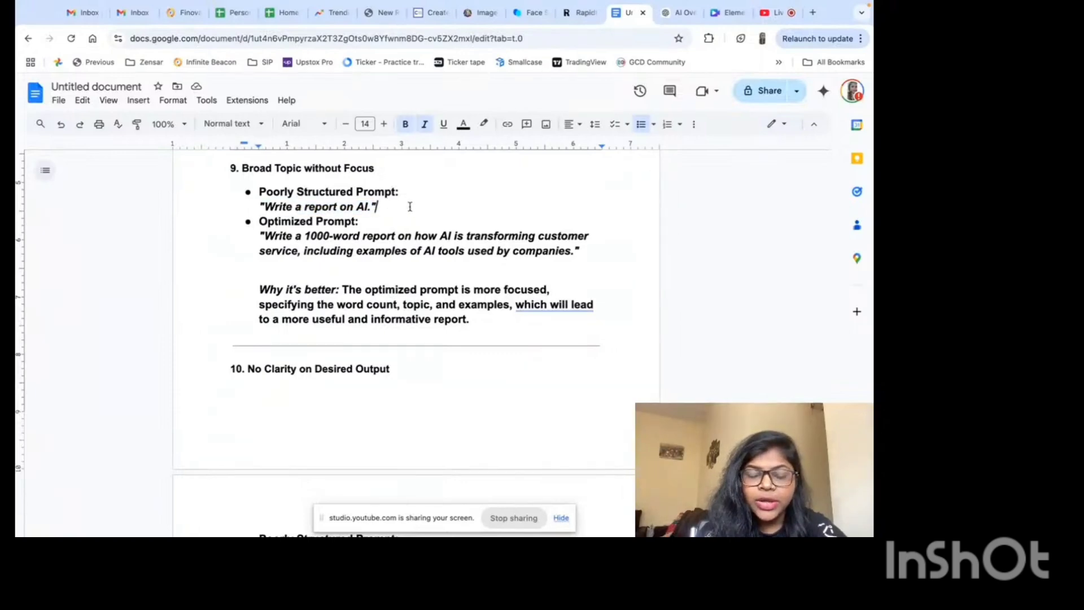
# - Copy section 9's optimized prompt for a 1000-word report on AI transforming customer service, and submit it in the ChatGPT chat
pyautogui.moveTo(587, 250); pyautogui.dragTo(248, 240)
pyautogui.hotkey('ctrl', 'c')
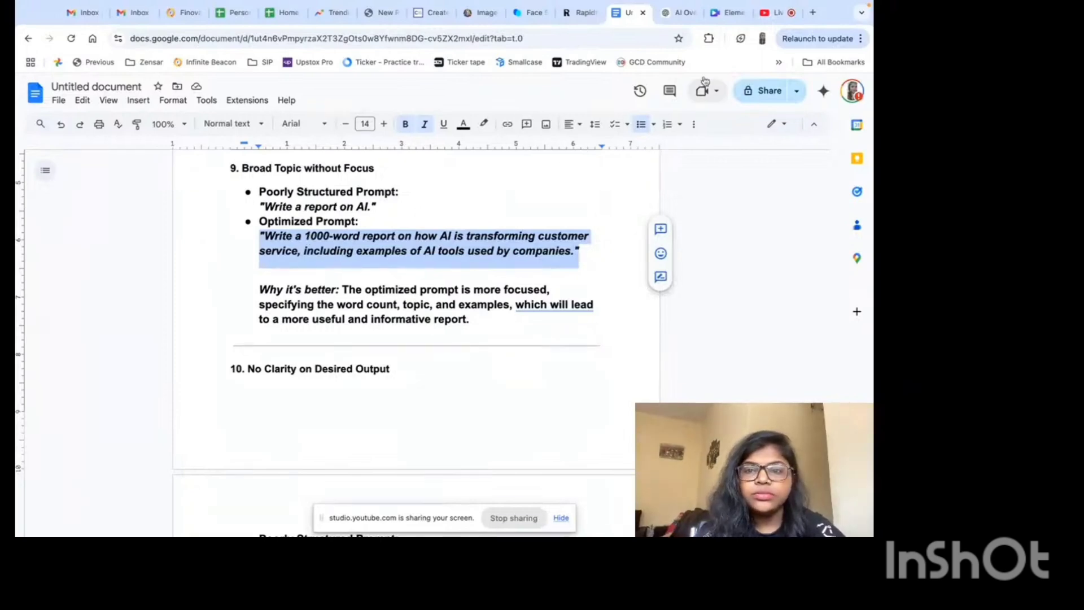
pyautogui.click(677, 13)
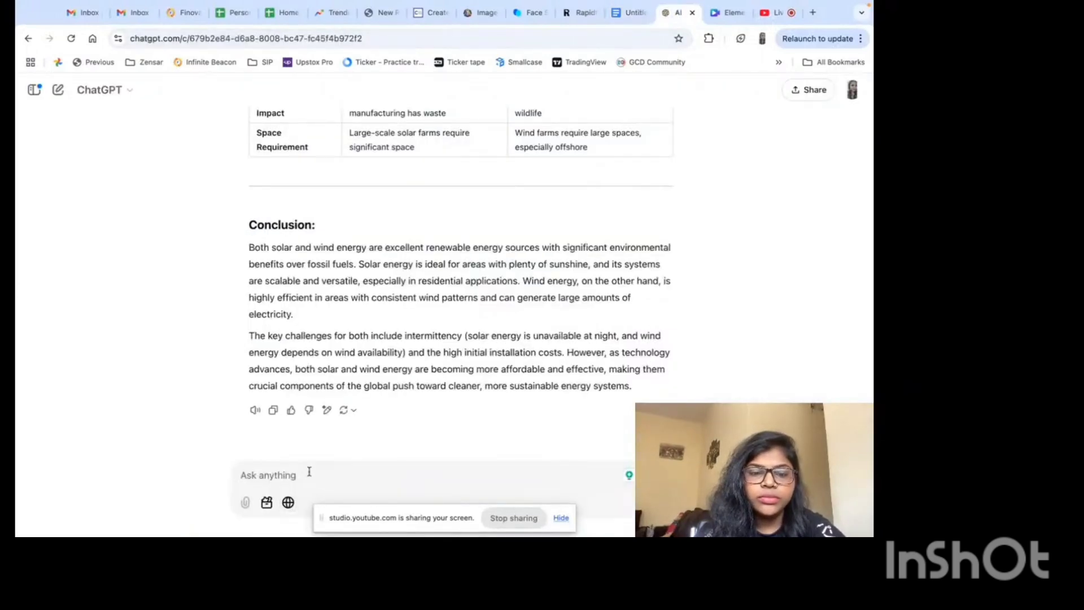
pyautogui.hotkey('ctrl', 'v')
pyautogui.press('Return')
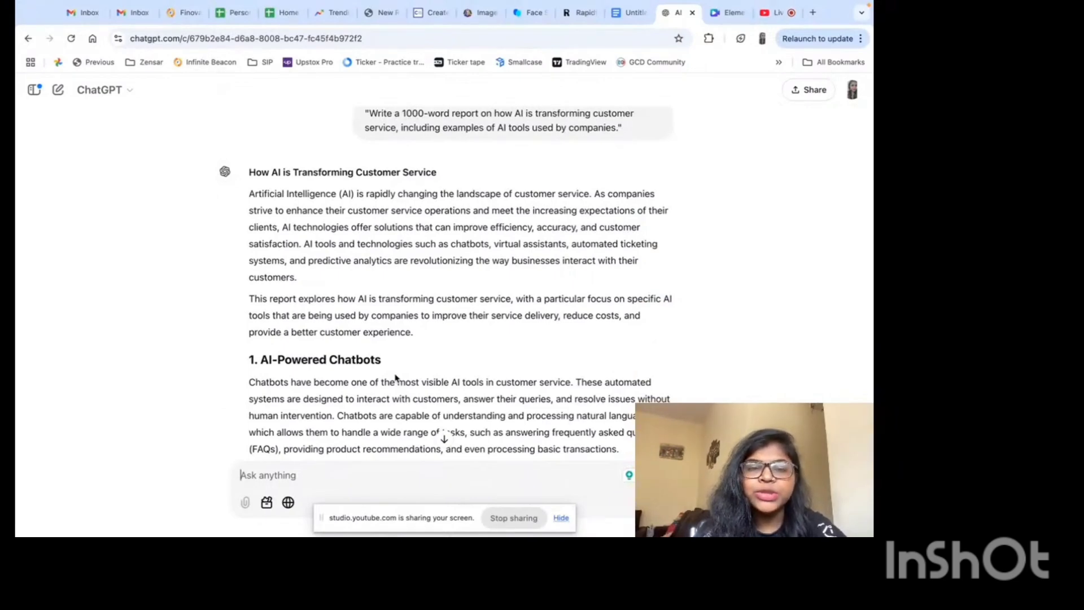
# - Review the customer service report's introduction and its "AI-Powered Chatbots" section with the Sephora example
pyautogui.scroll(1, 395, 377)
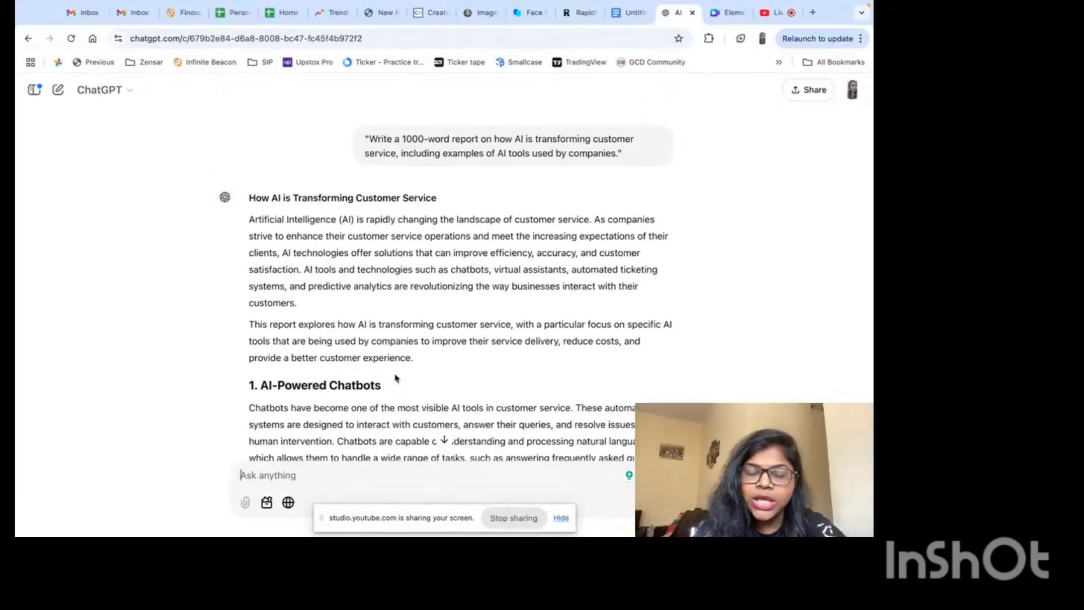
pyautogui.scroll(-1, 395, 377)
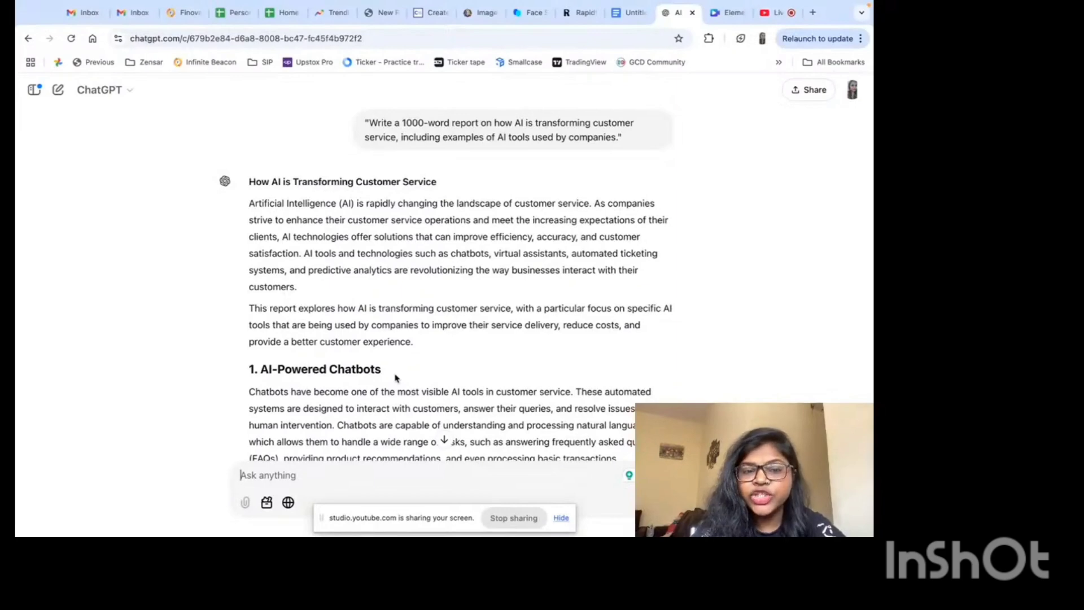
pyautogui.scroll(-1, 395, 377)
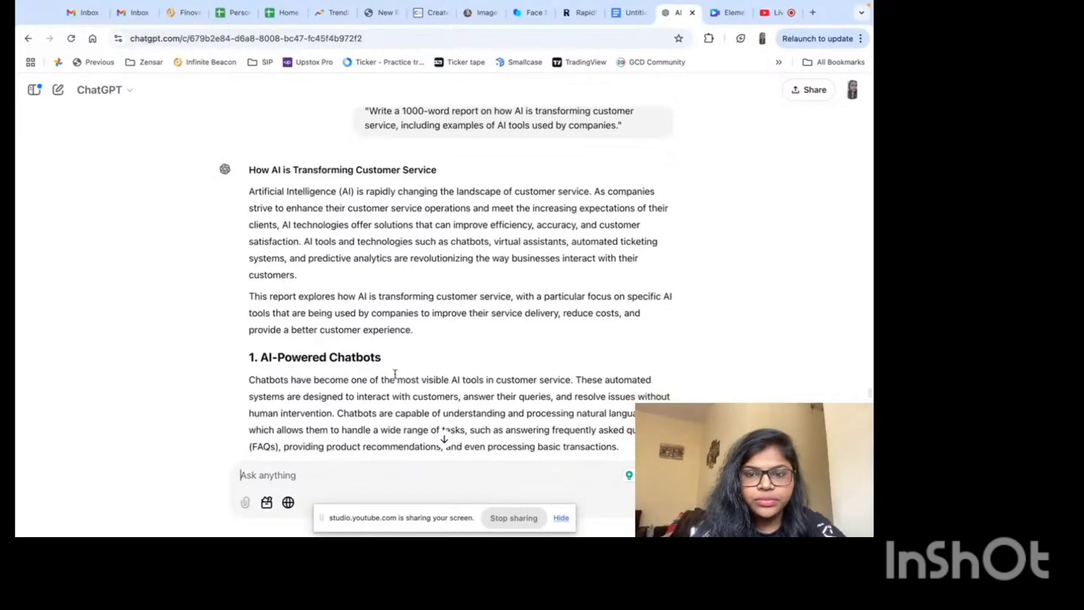
pyautogui.scroll(-4, 395, 375)
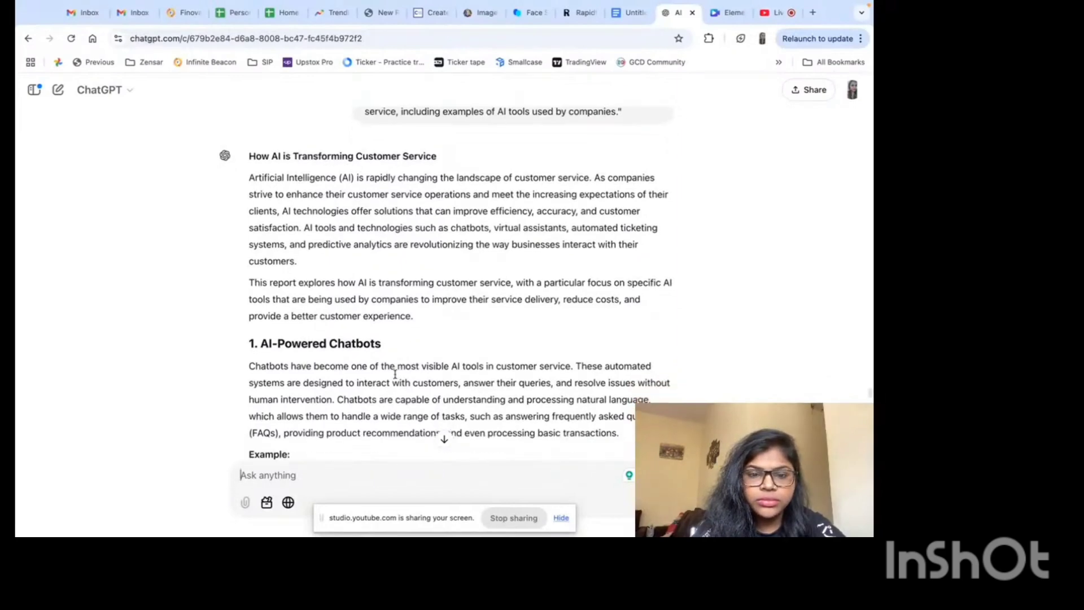
pyautogui.scroll(-2, 395, 377)
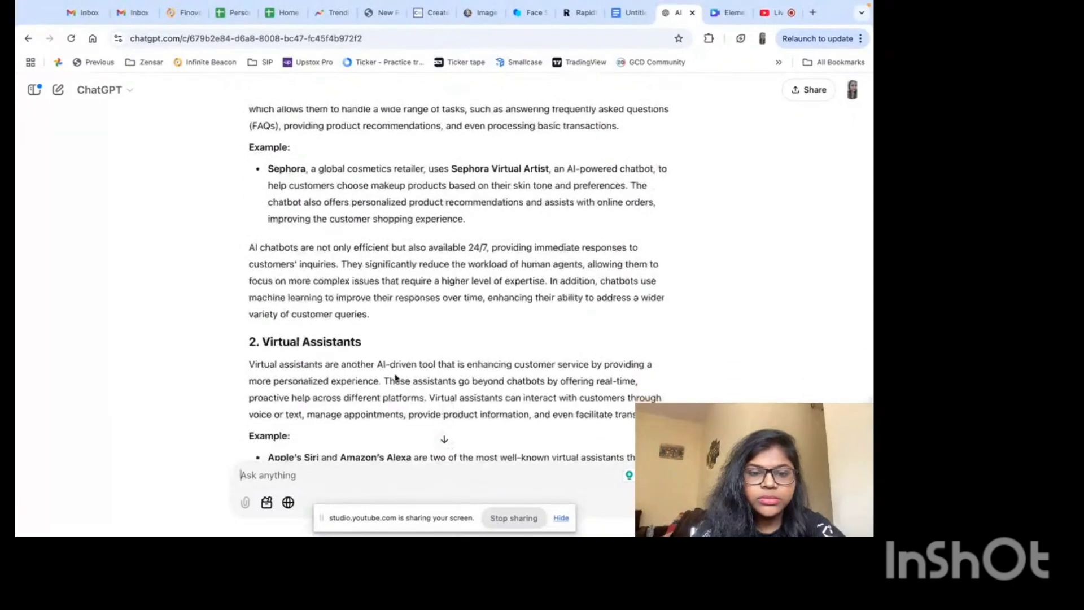
pyautogui.scroll(2, 395, 377)
pyautogui.scroll(-1, 396, 377)
pyautogui.scroll(1, 397, 377)
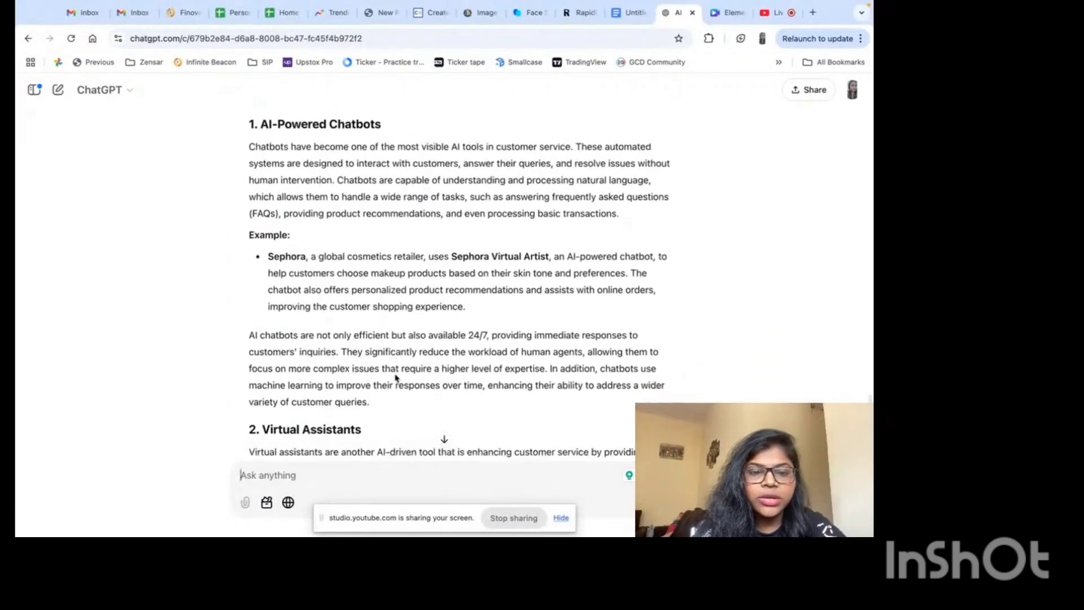
# - Skim the report's remaining sections, from "Virtual Assistants" through "AI for Fraud Detection and Security" to the "Conclusion"
pyautogui.scroll(-9, 395, 376)
pyautogui.scroll(-15, 395, 375)
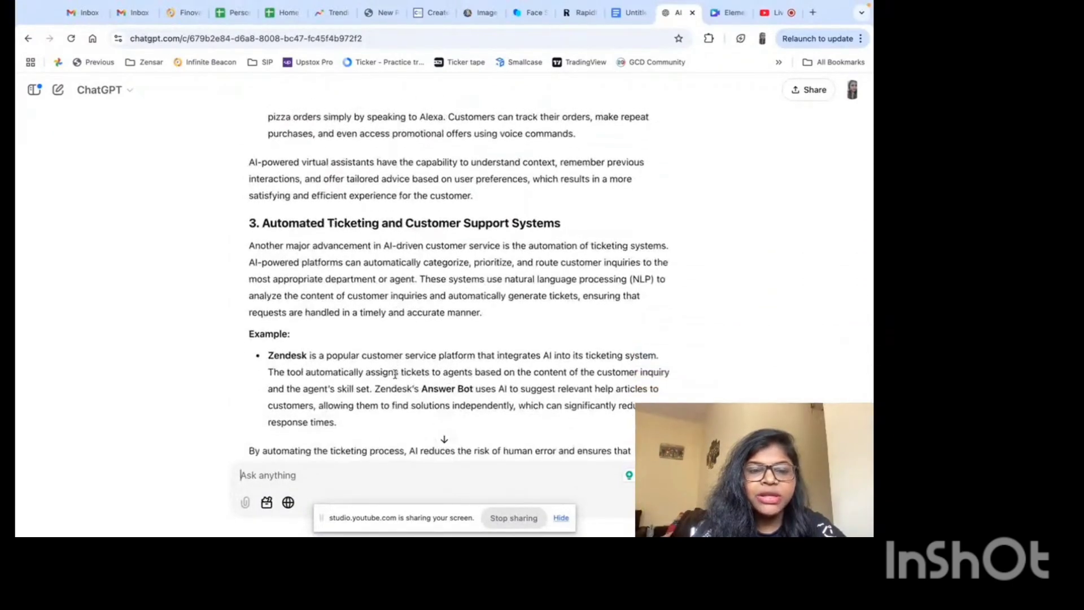
pyautogui.scroll(-9, 396, 377)
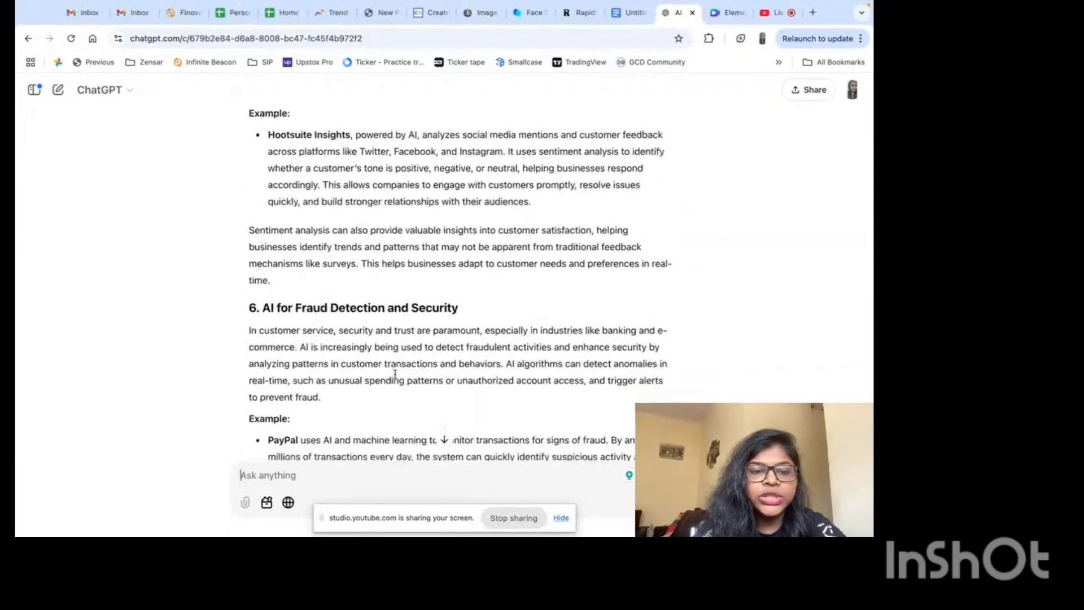
pyautogui.scroll(-2, 395, 378)
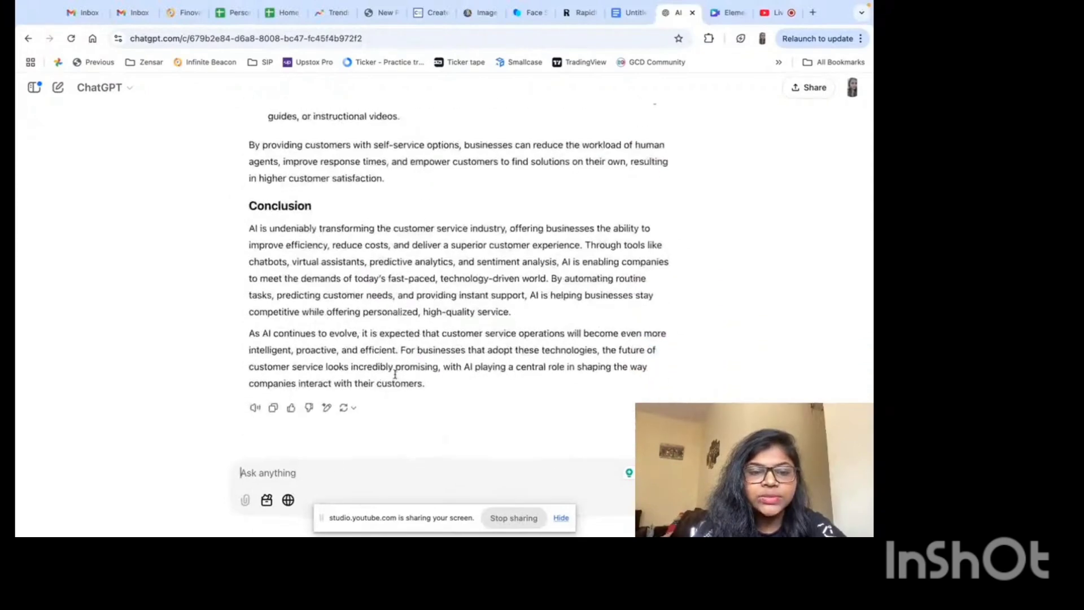
# - Return to the Google Docs document and read section 10, "No Clarity on Desired Output", highlighting the prompt "Give me a summary of this article."
pyautogui.click(626, 12)
pyautogui.click(474, 356)
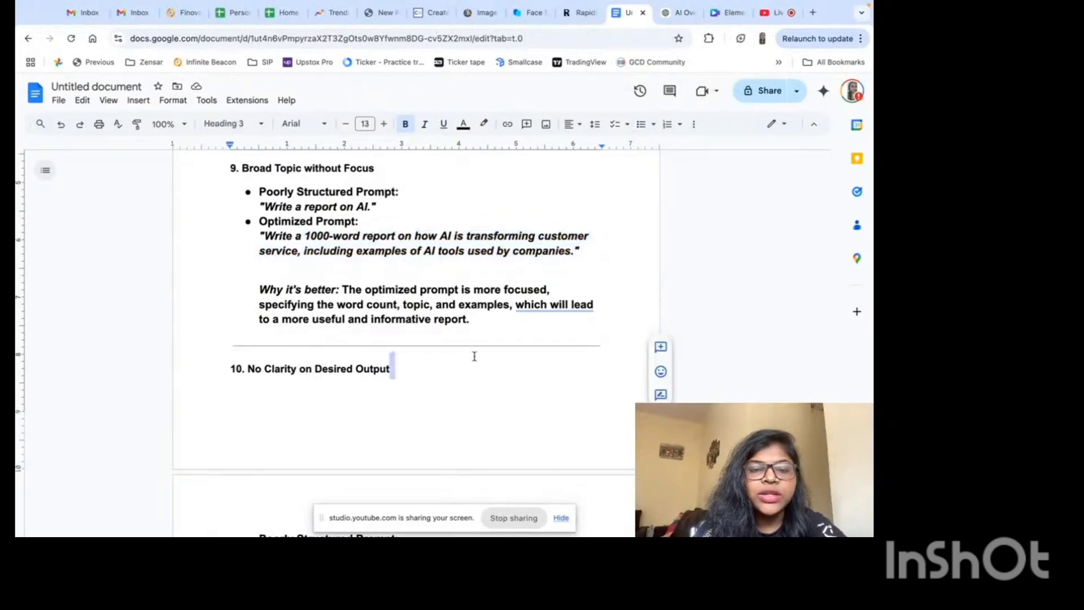
pyautogui.scroll(-5, 475, 356)
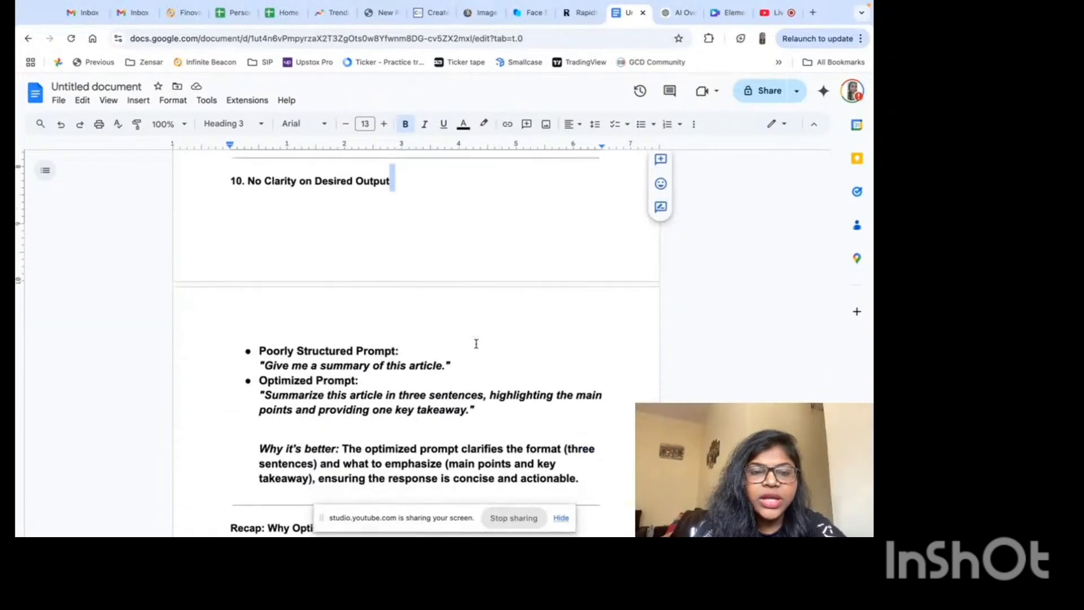
pyautogui.scroll(-1, 476, 343)
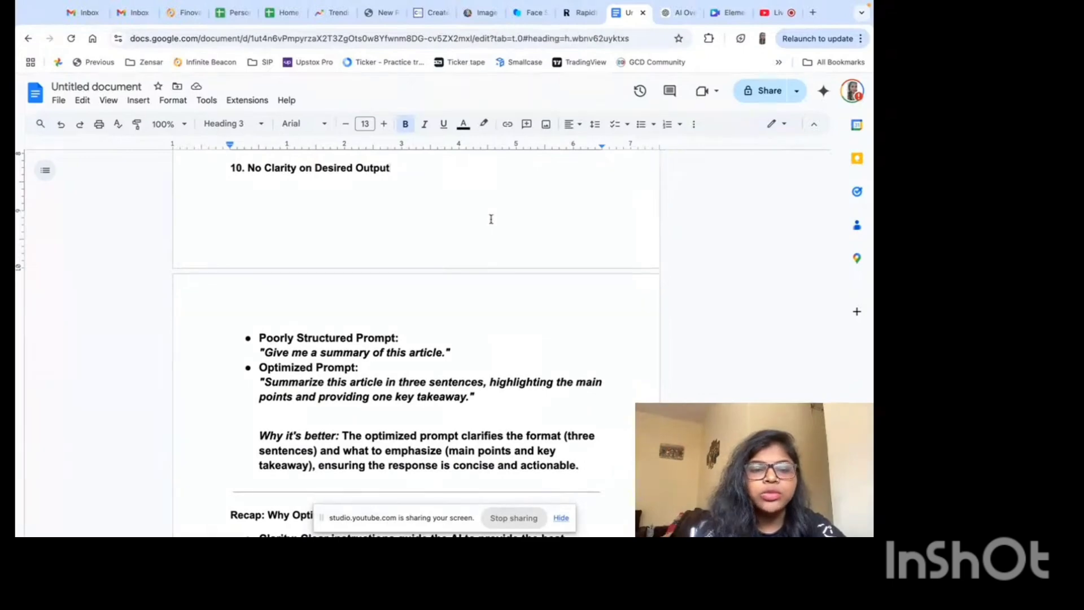
pyautogui.moveTo(456, 351); pyautogui.dragTo(255, 338)
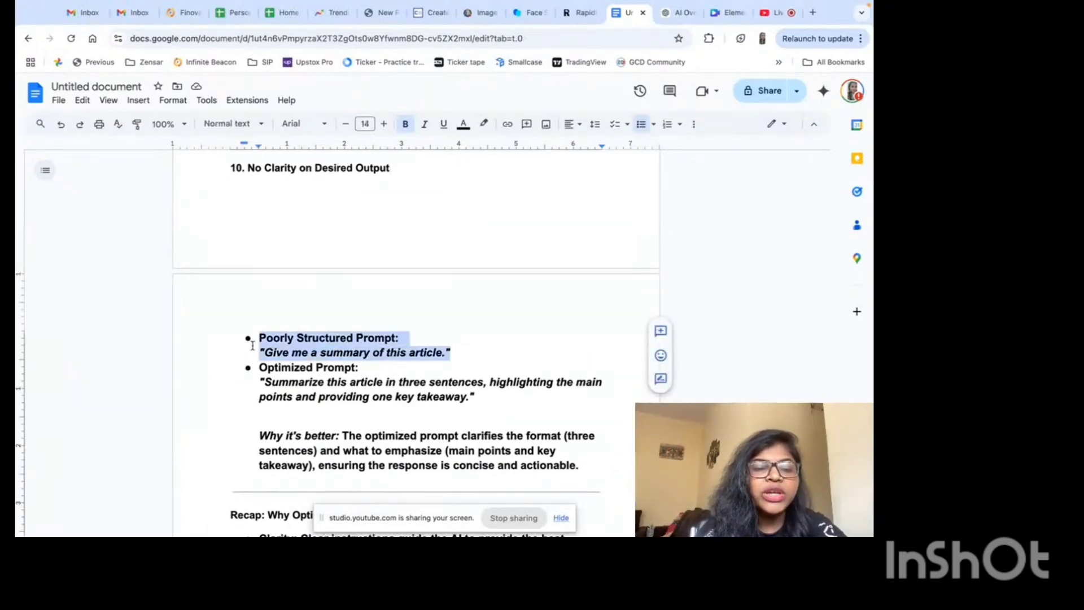
pyautogui.click(549, 333)
pyautogui.scroll(-3, 550, 334)
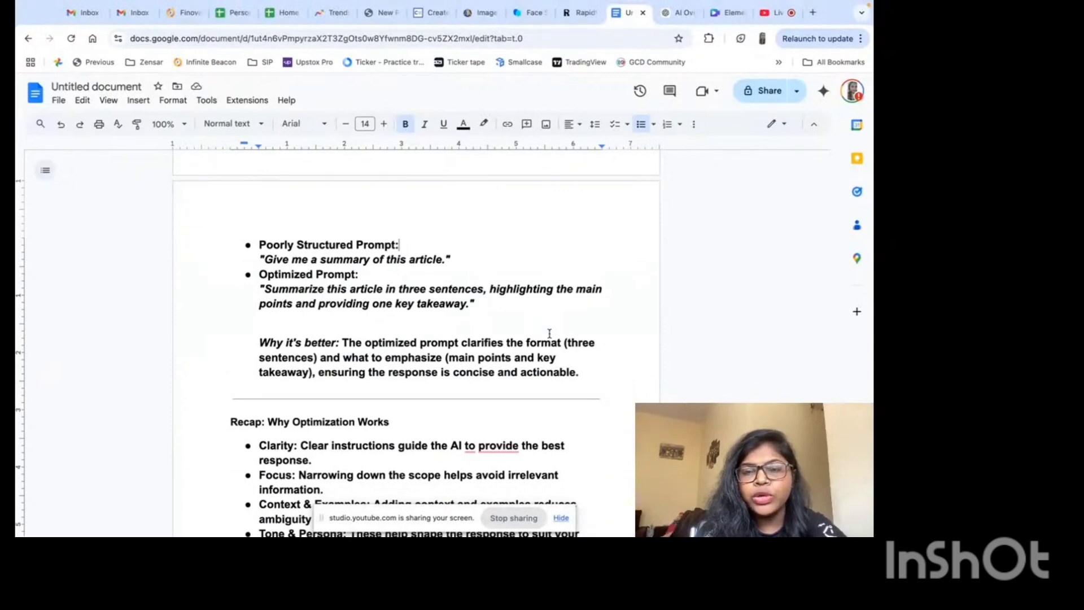
# - Read section 10's optimized prompt for a three-sentence article summary with one key takeaway, highlighting its text and clearing the selection
pyautogui.scroll(-2, 549, 334)
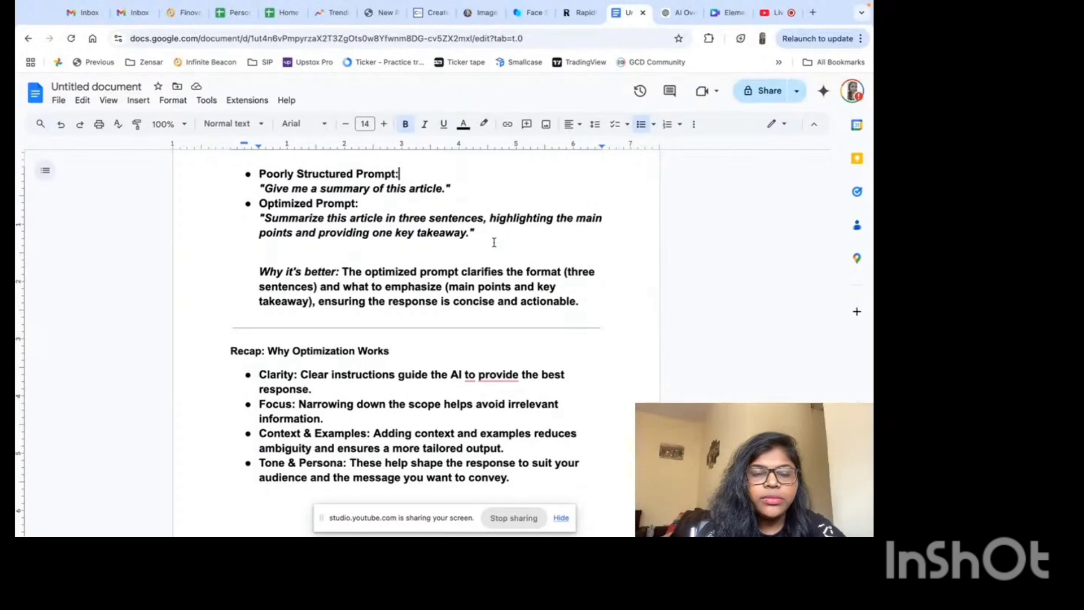
pyautogui.moveTo(494, 242); pyautogui.dragTo(258, 221)
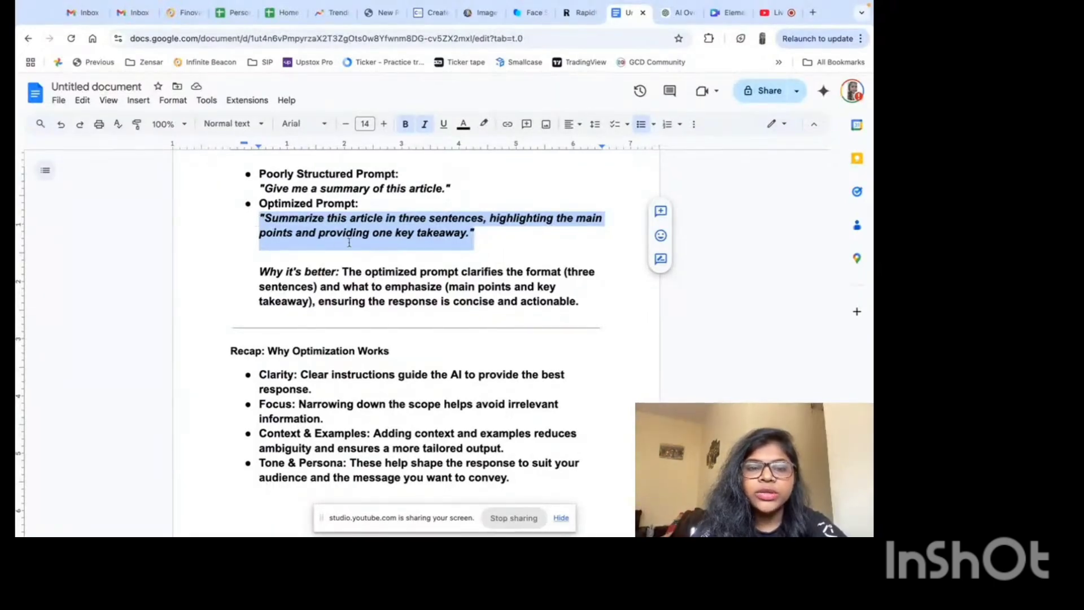
pyautogui.click(491, 236)
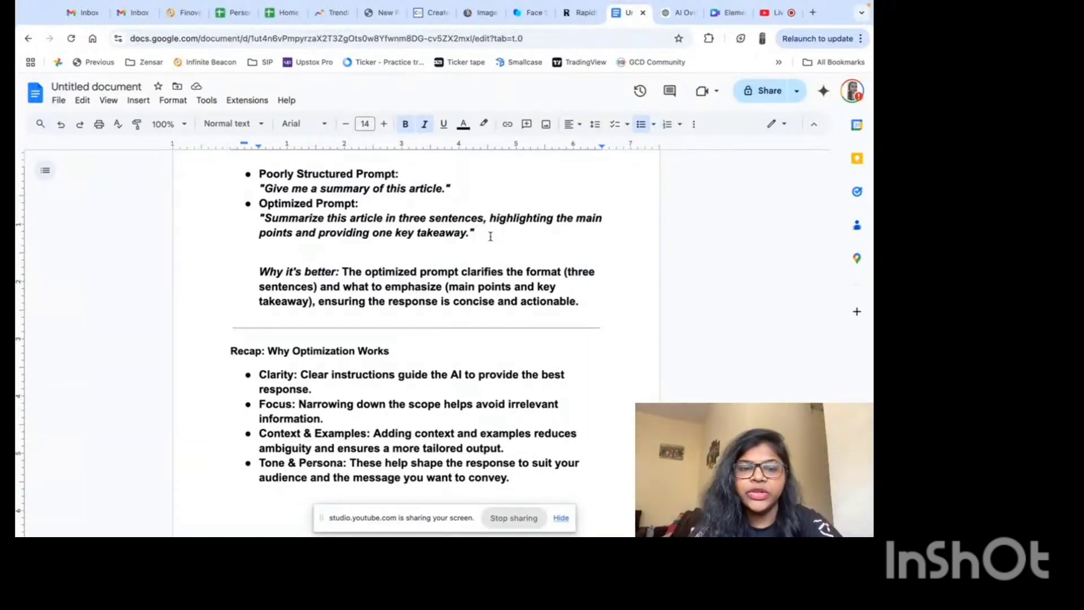
# - Review the "Recap: Why Optimization Works" section and highlight its bullets from "Clarity" through "Tone & Persona"
pyautogui.scroll(-3, 491, 236)
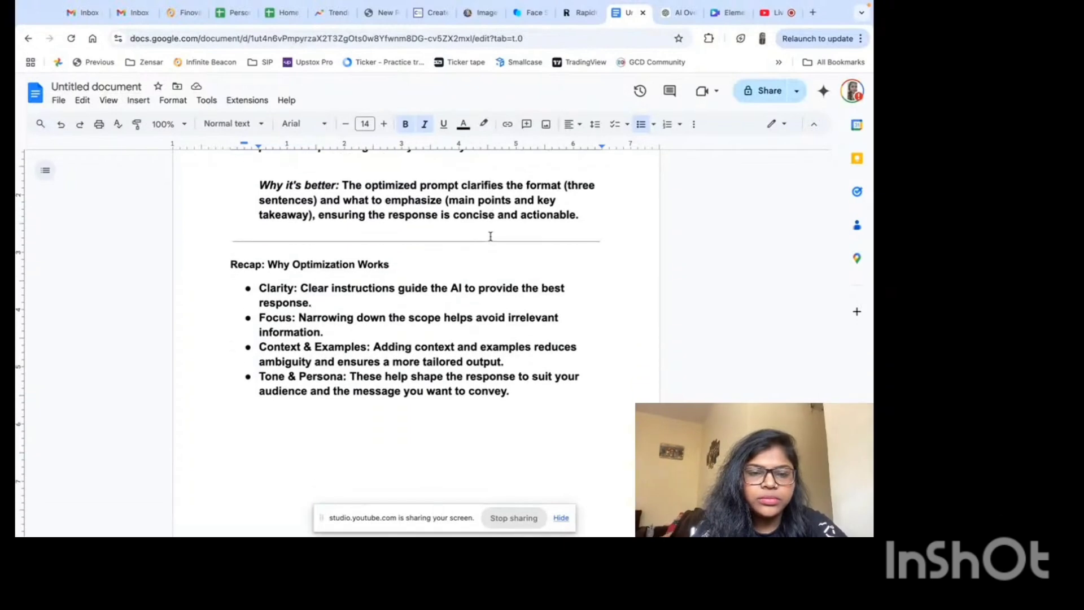
pyautogui.scroll(-3, 490, 236)
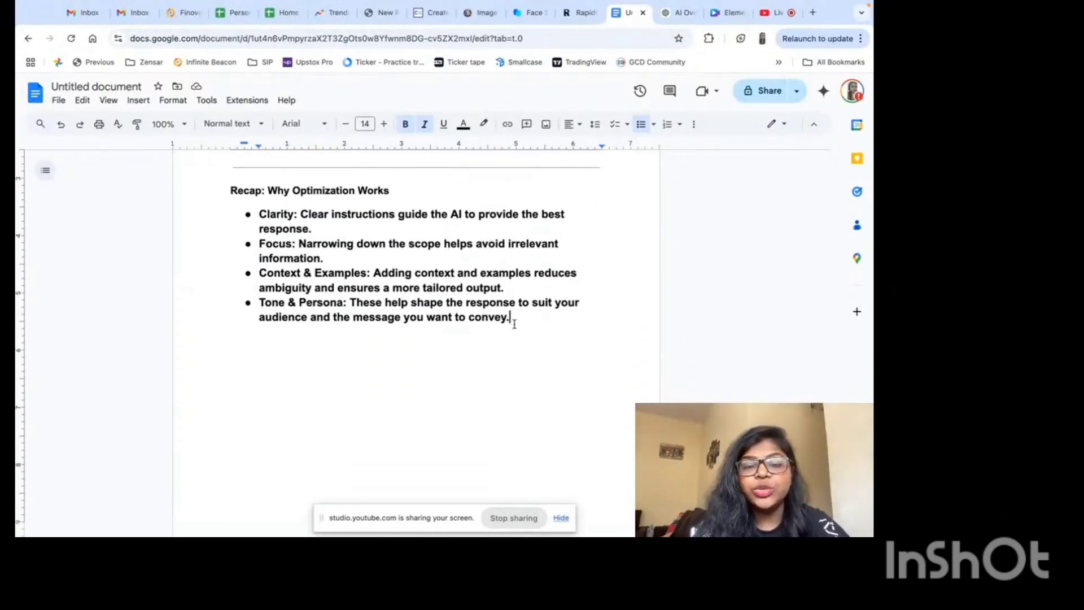
pyautogui.moveTo(509, 317); pyautogui.dragTo(259, 210)
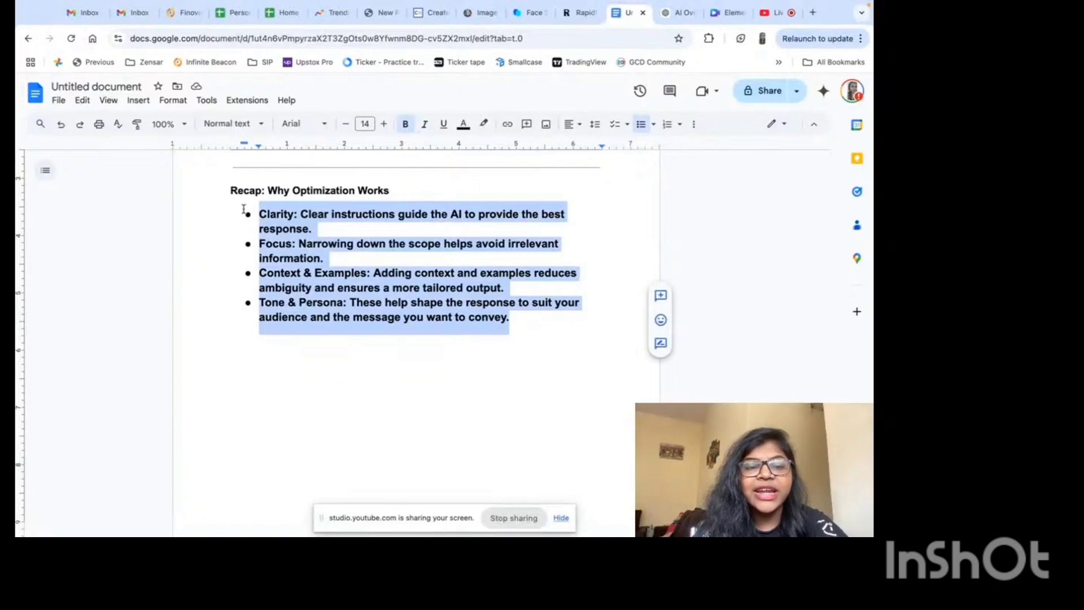